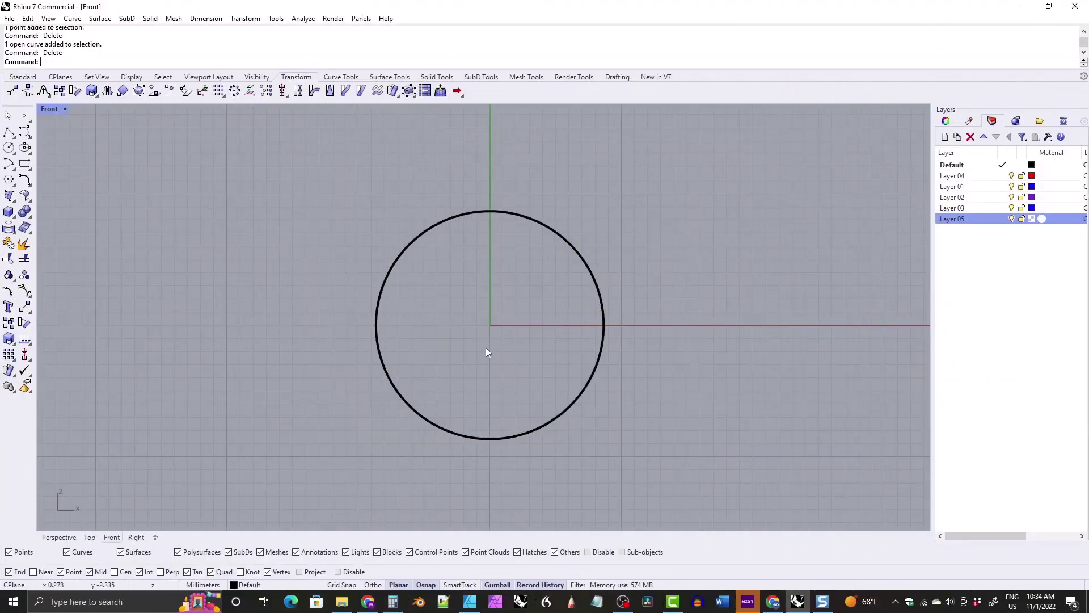
- Offset the sizing circle outward by 1.7 mm
left_click(339, 77)
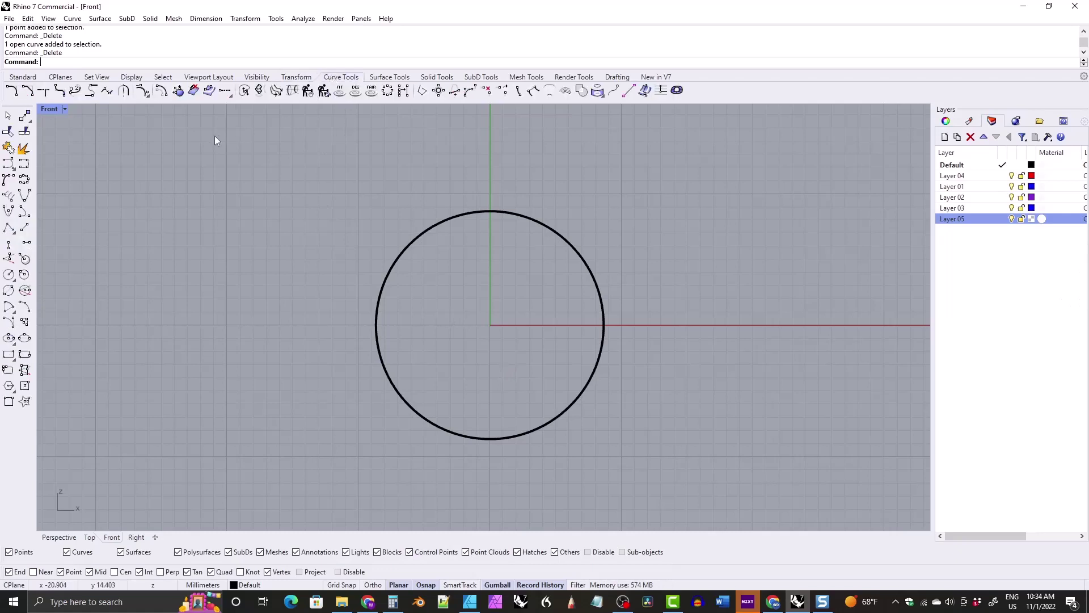
left_click(161, 91)
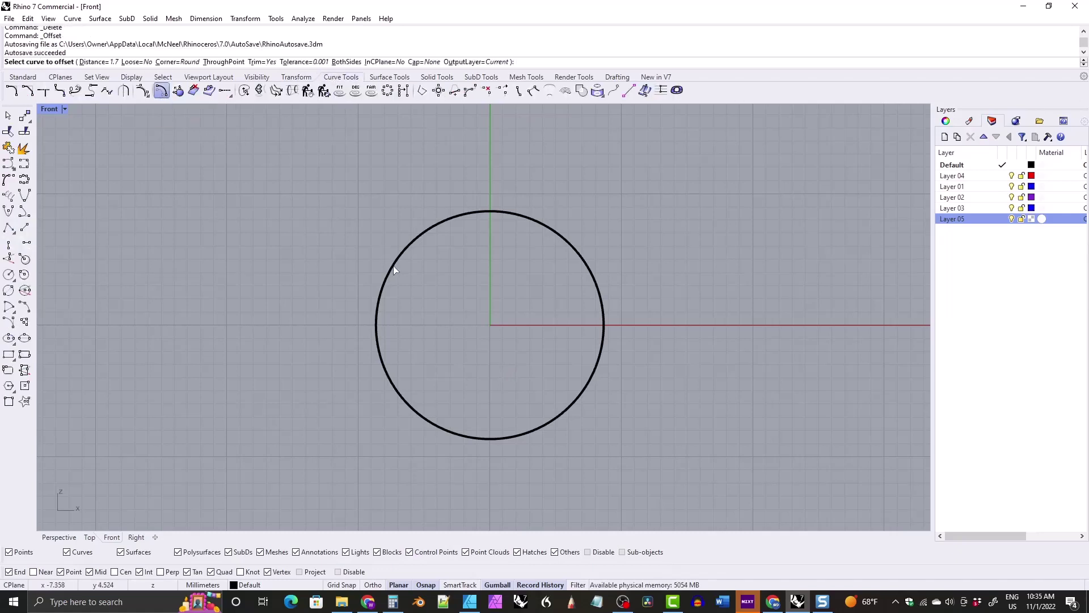
left_click(393, 266)
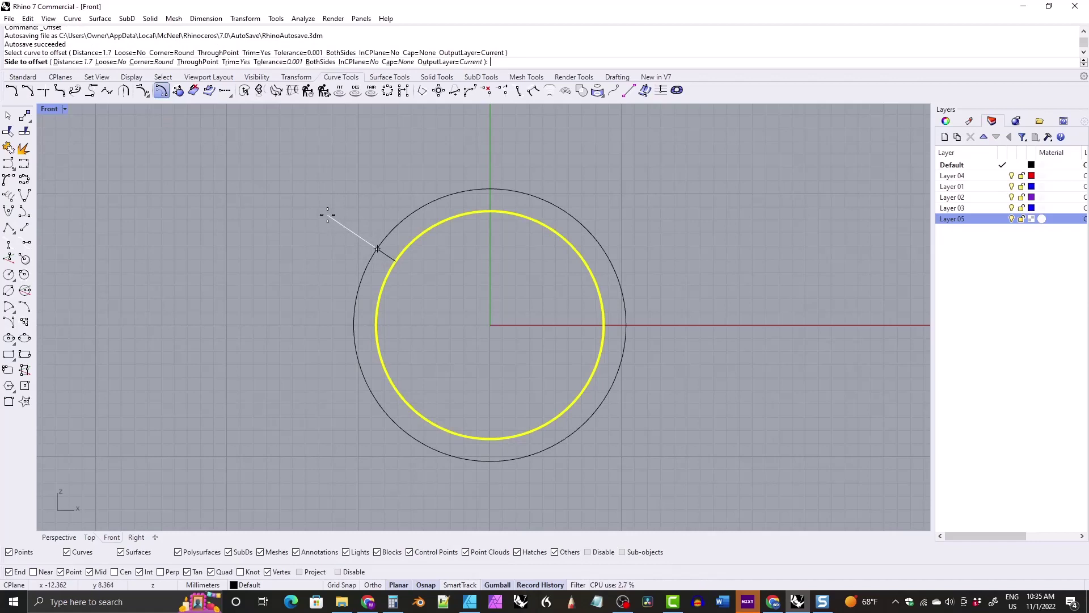
type("1.7")
key("Return")
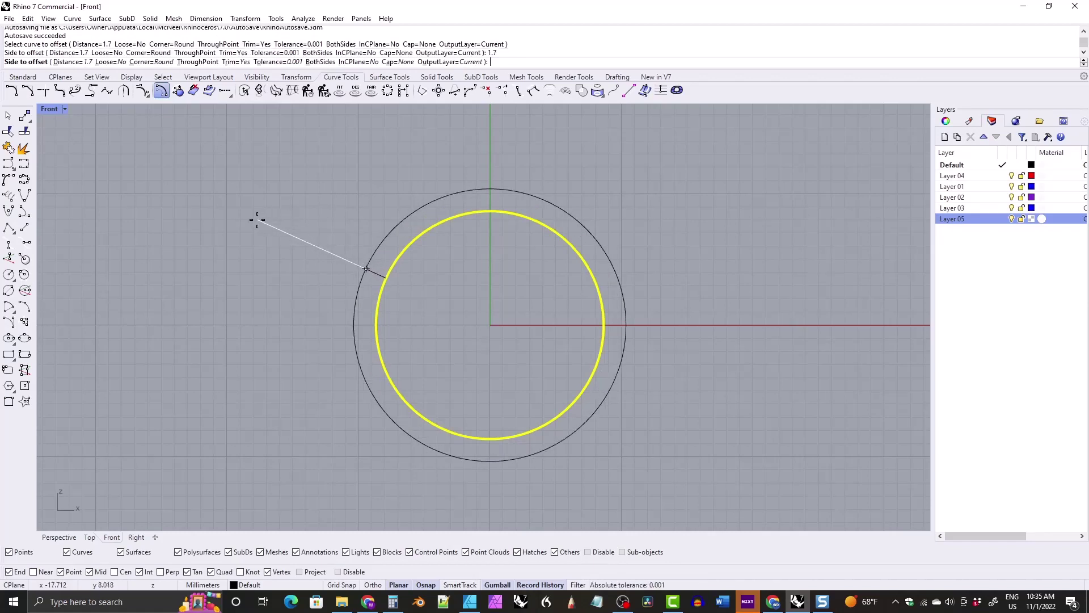
left_click(273, 229)
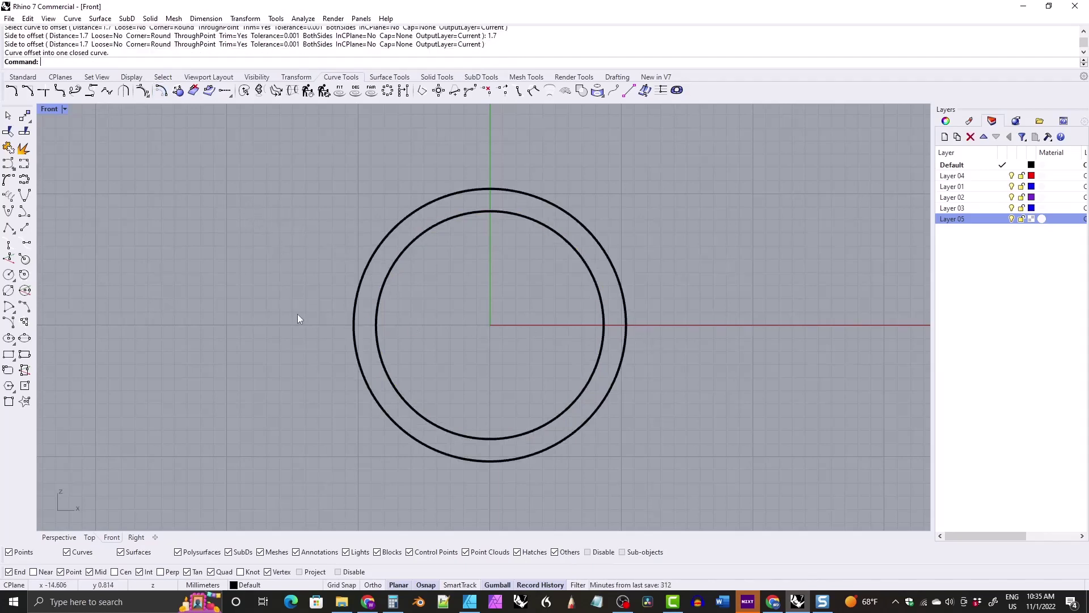
- Draw a horizontal both-sides line centred on the origin (0), extending about 17 mm each way past both circles
left_click(25, 228)
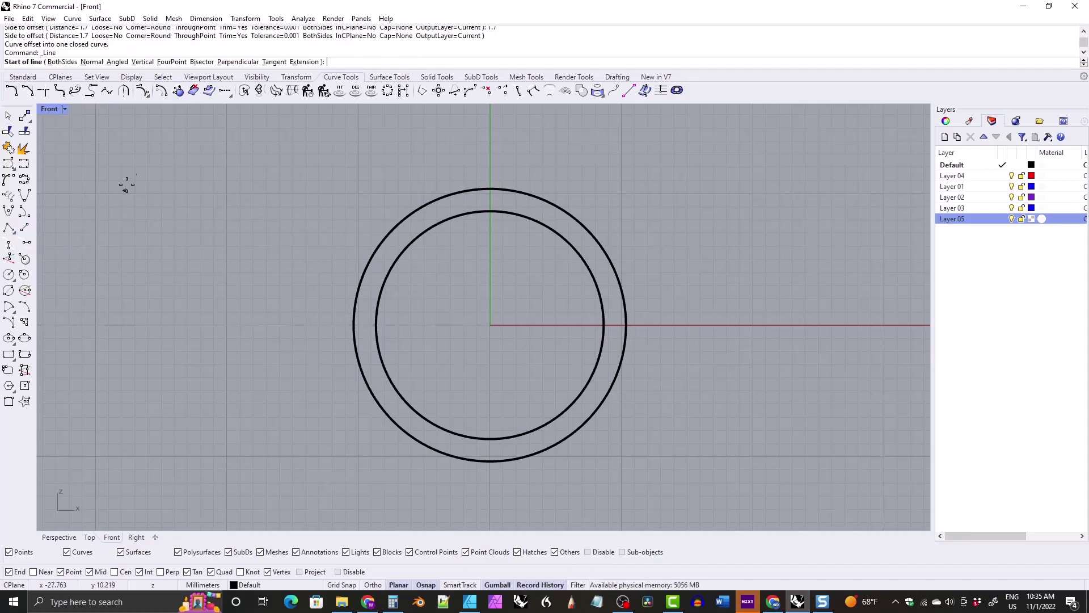
left_click(63, 62)
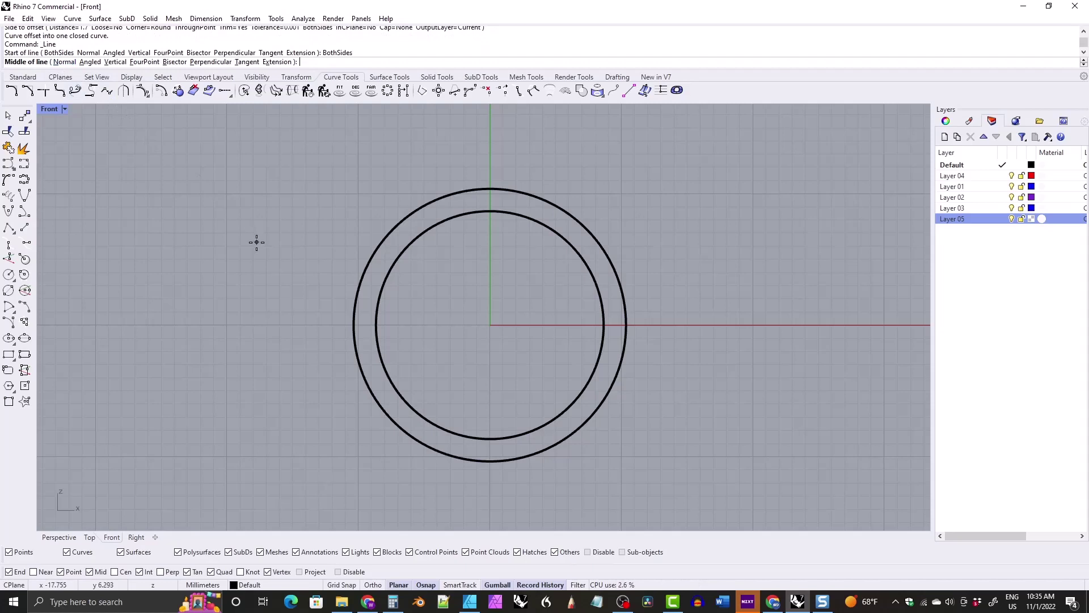
type("0")
key("Return")
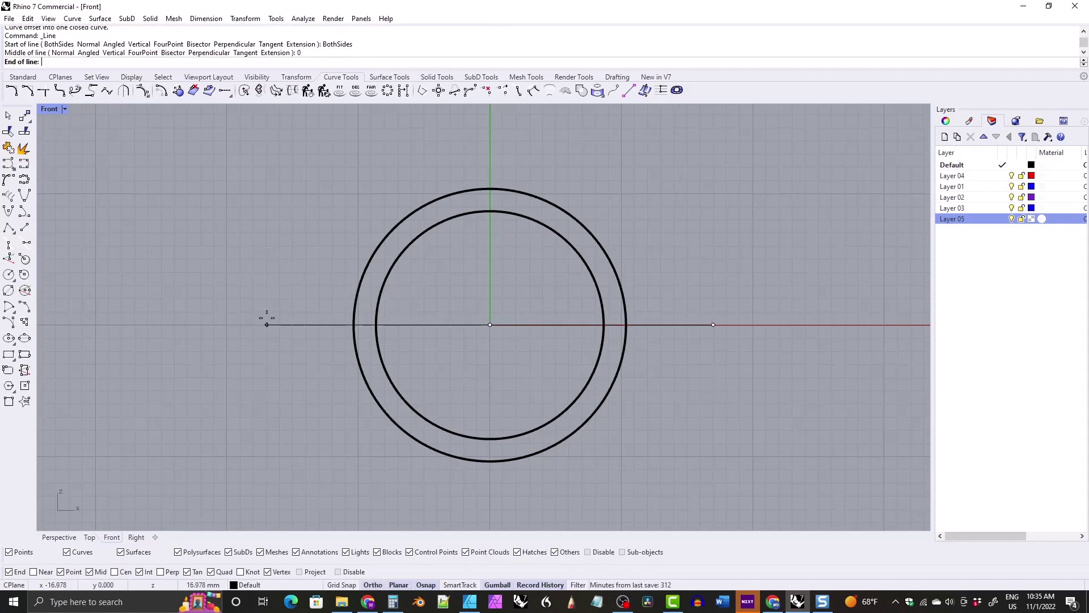
left_click(266, 321)
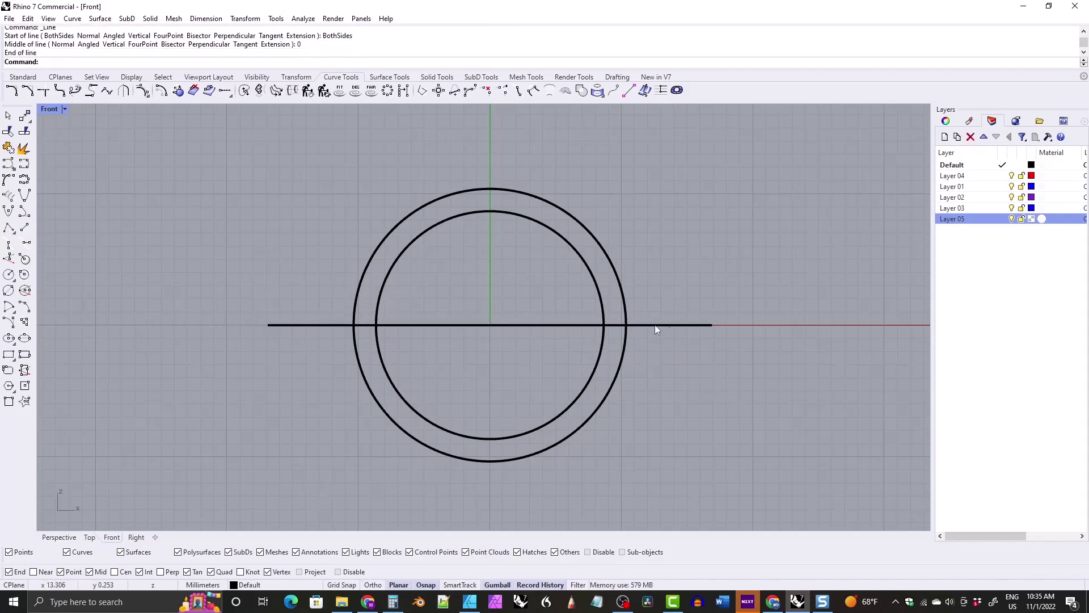
- Split the outer circle with the horizontal line and delete its upper half
left_click(357, 298)
left_click(25, 132)
left_click(309, 325)
key("Return")
left_click(359, 295)
key("Delete")
- Delete the horizontal line and the remaining lower half of the offset circle, keeping the original circle
left_click(308, 326)
key("Delete")
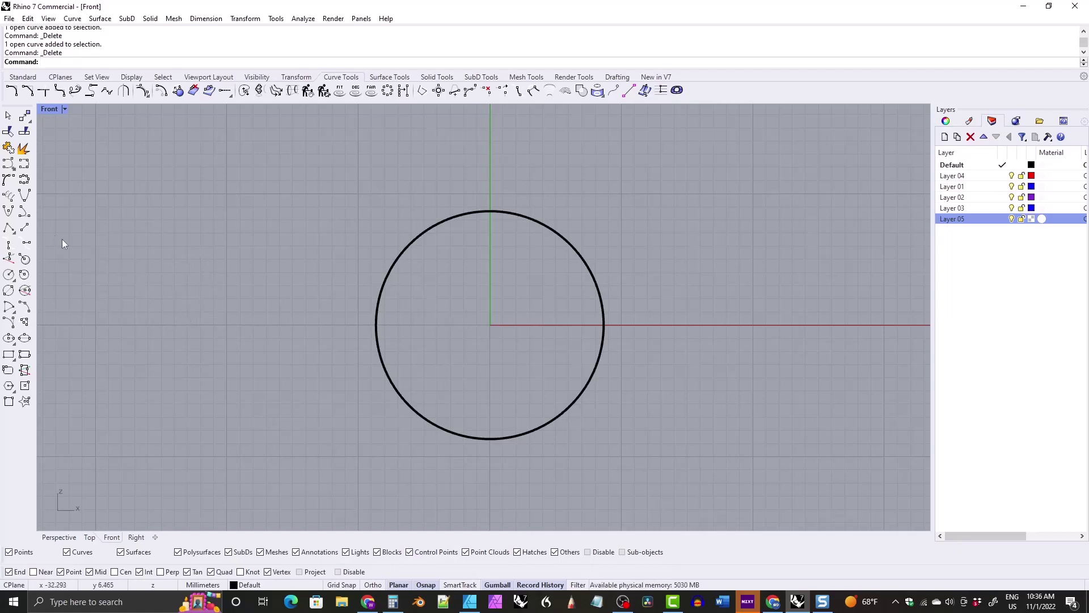
- Draw a horizontal 1.7 mm line outward from the circle's left quadrant point
left_click(24, 227)
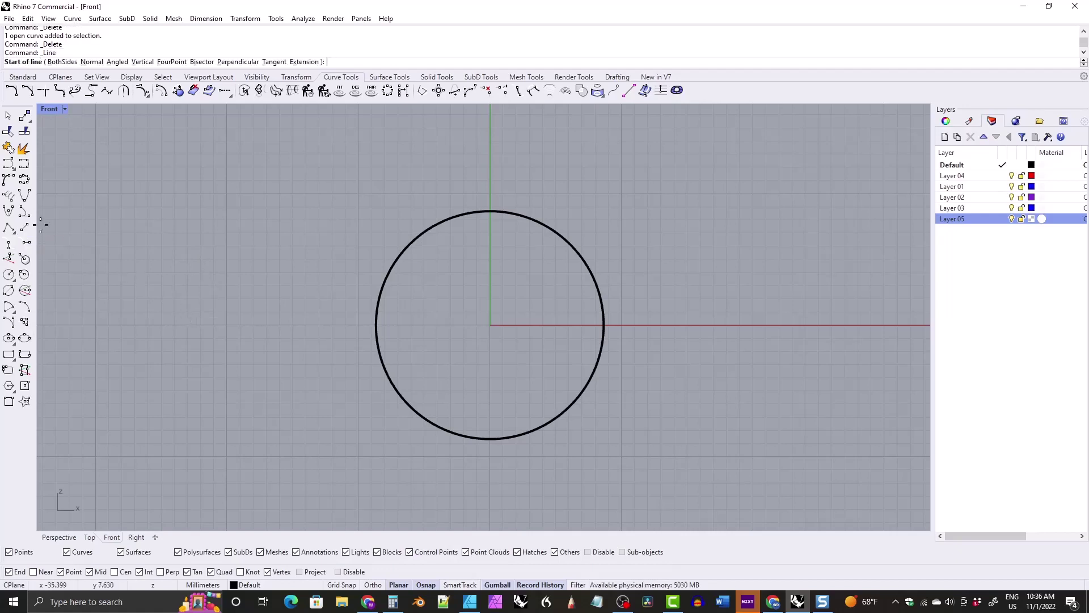
left_click(369, 326)
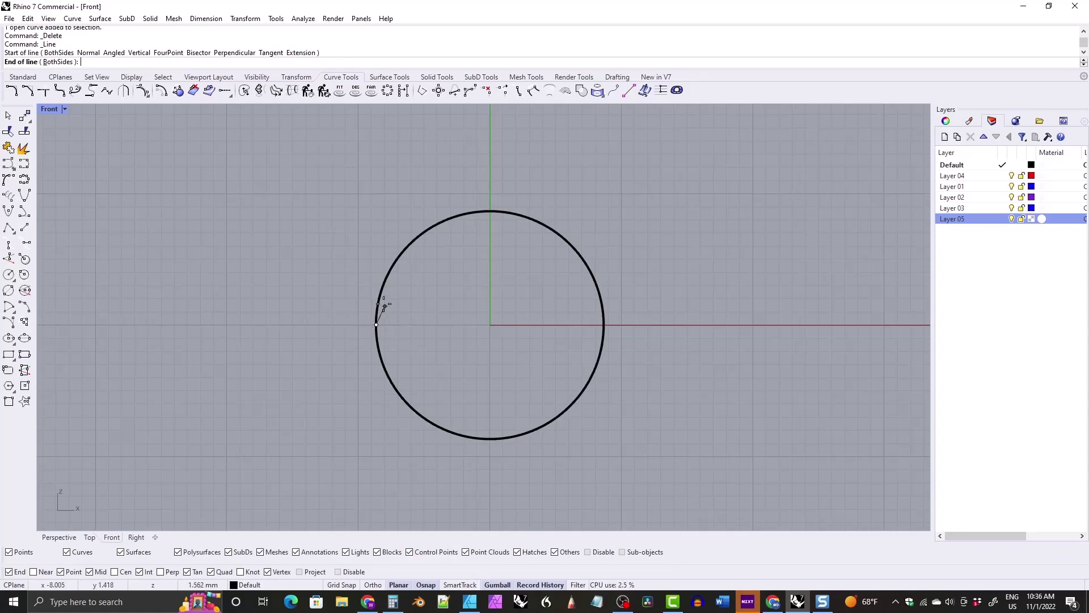
type("1.7")
key("Return")
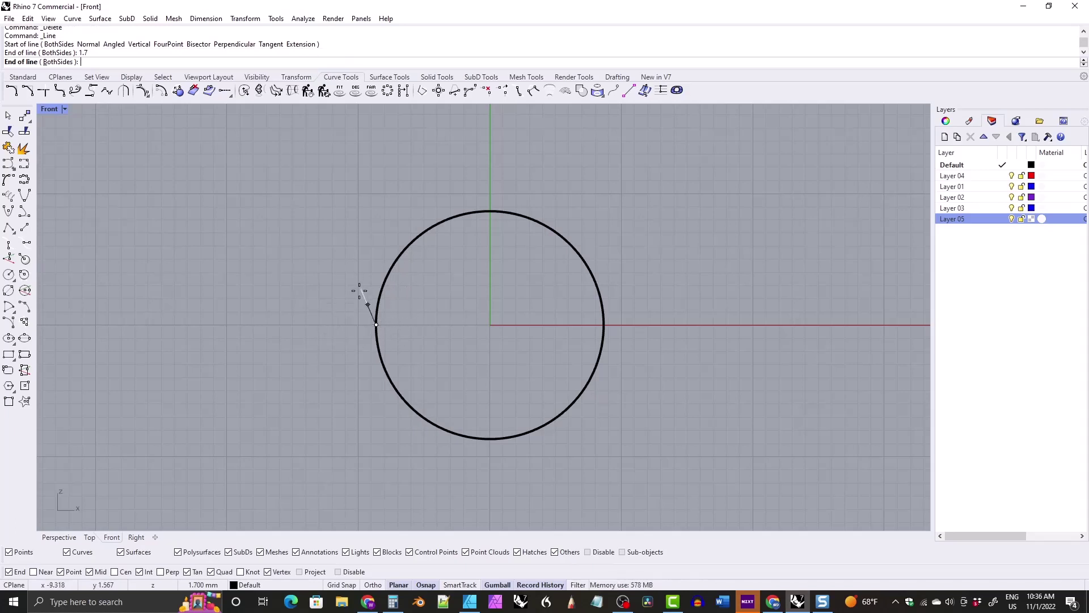
left_click(305, 321)
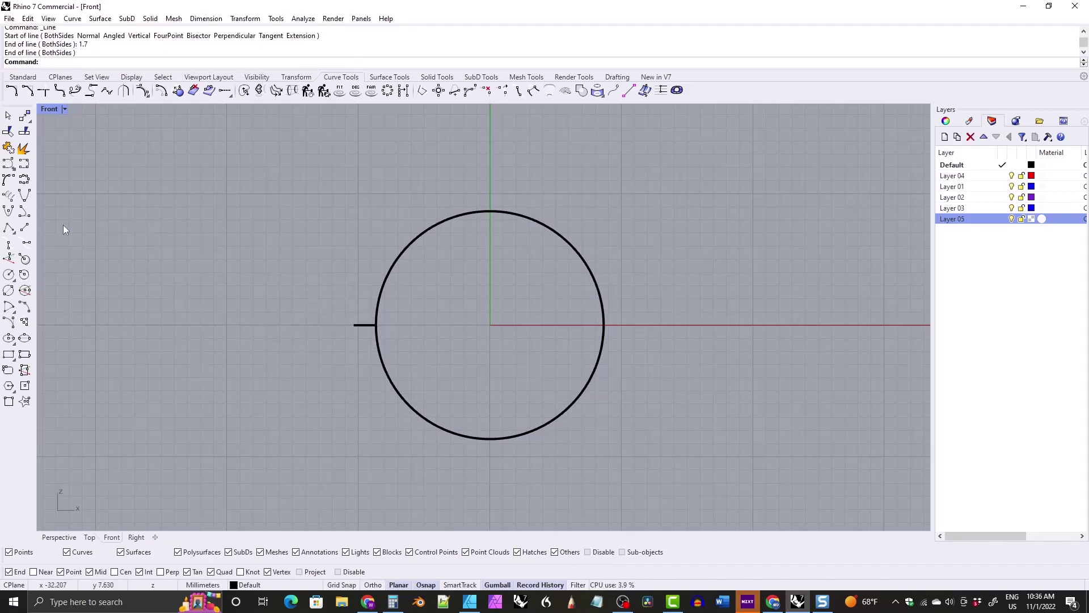
- Draw a 180-degree arc below the circle, centred at 0 and starting from the outer end of the short line
left_click(8, 306)
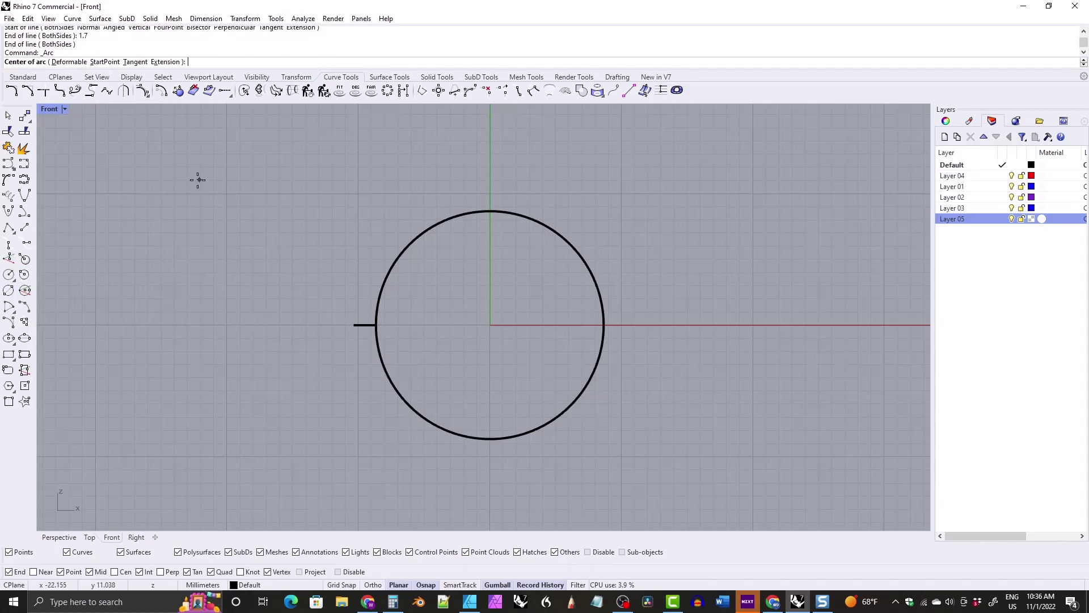
type("0")
key("Return")
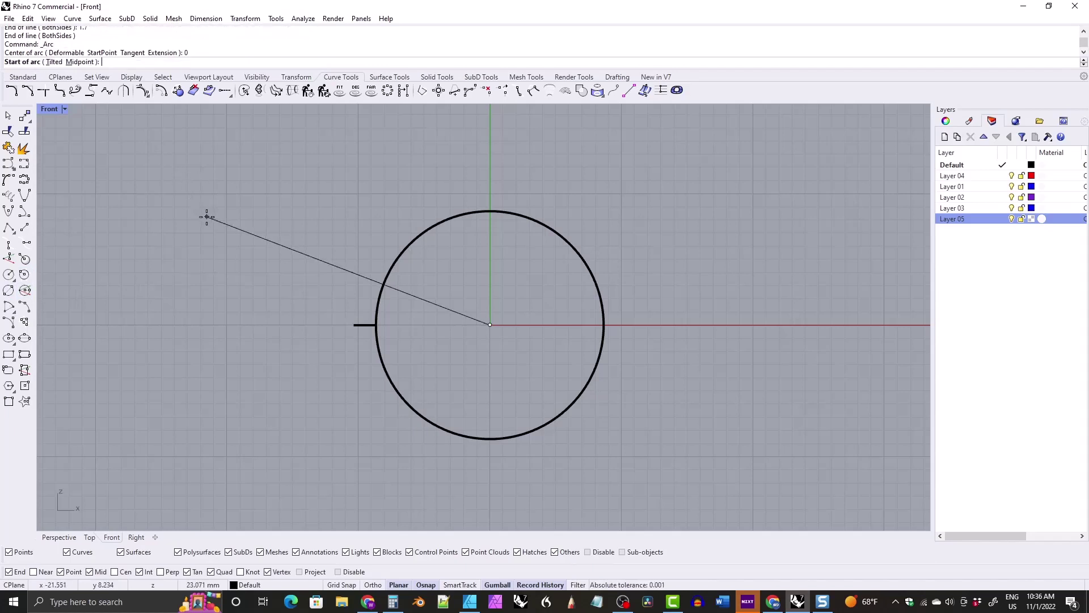
left_click(353, 325)
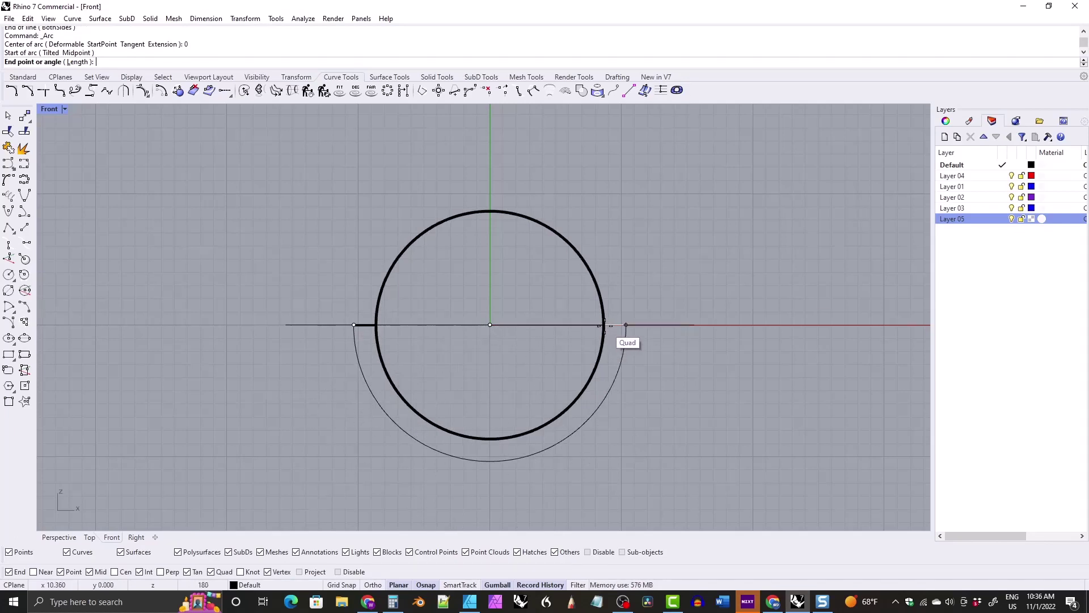
left_click(604, 328)
- Delete the short horizontal line and the lower half arc
left_click(363, 325)
key("Delete")
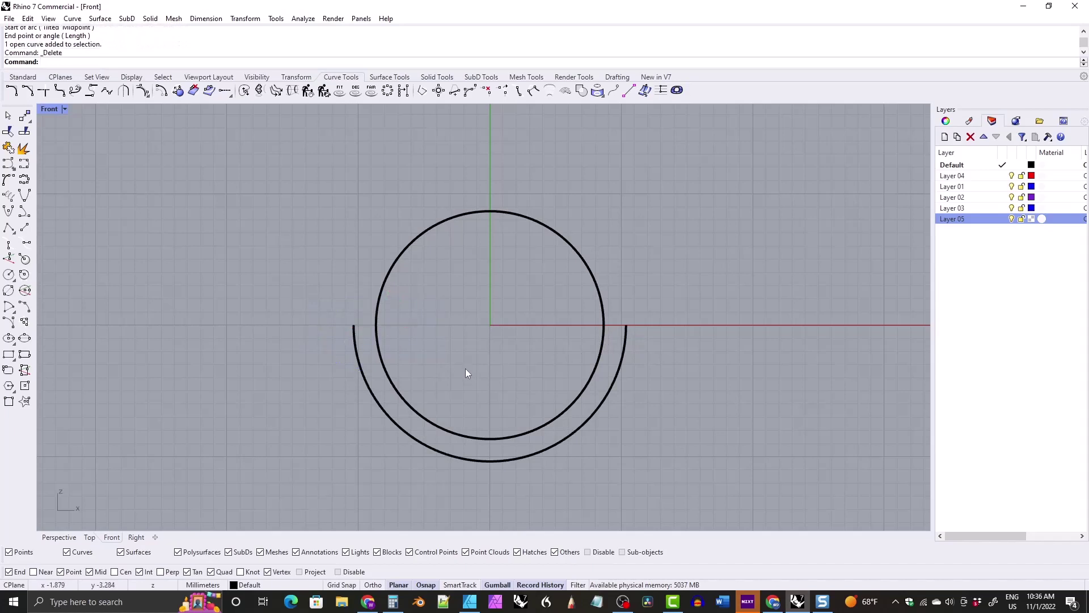
left_click(385, 418)
key("Delete")
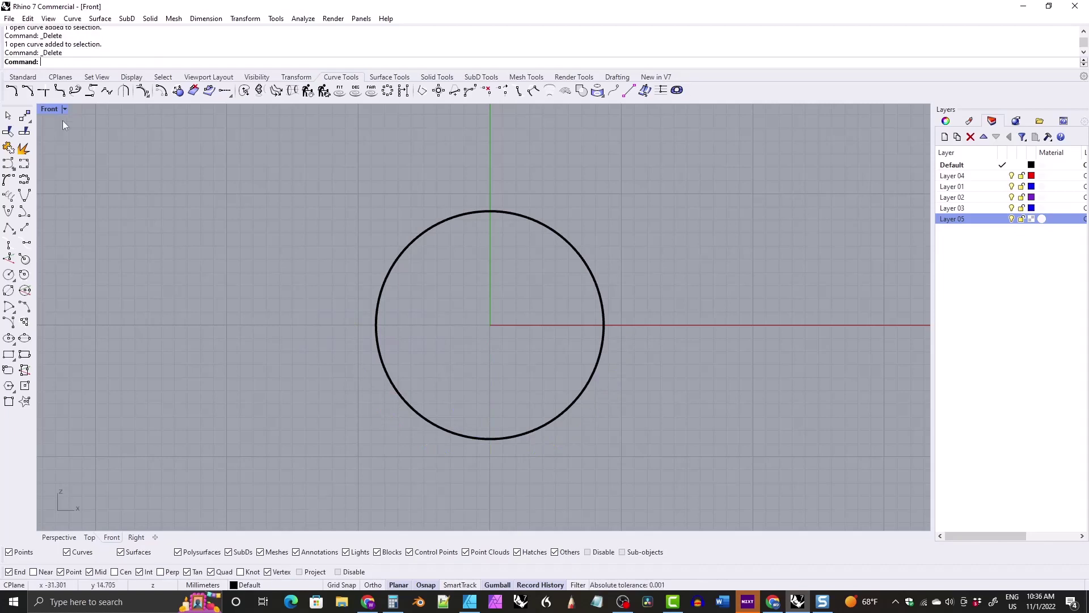
- Place a point on the circle's left quadrant and move it a short distance outward in the negative X direction
left_click(23, 77)
left_click(25, 116)
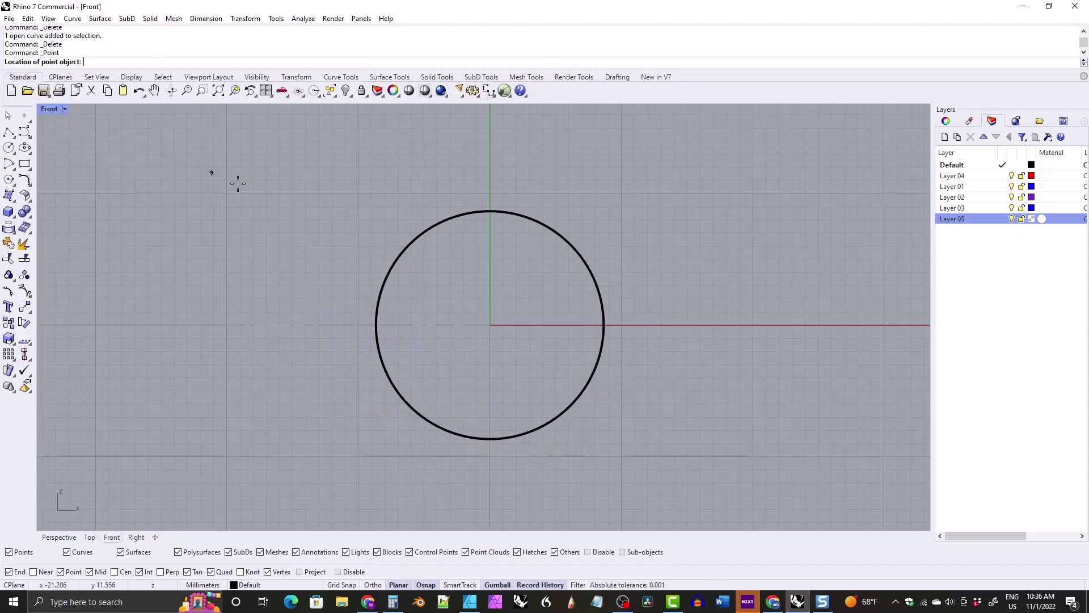
left_click(376, 324)
left_click(376, 324)
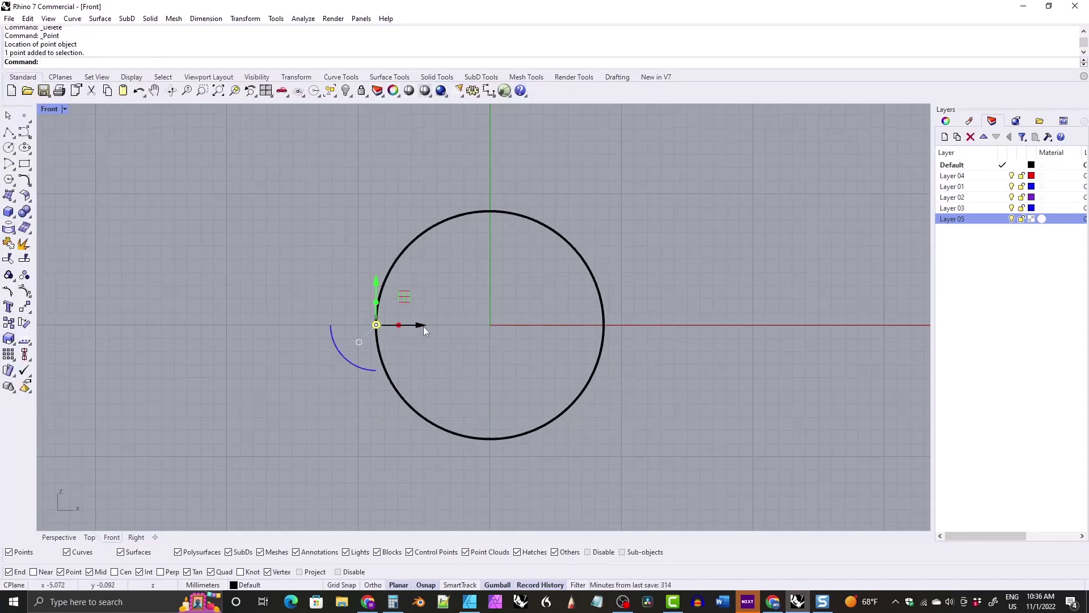
left_click(421, 325)
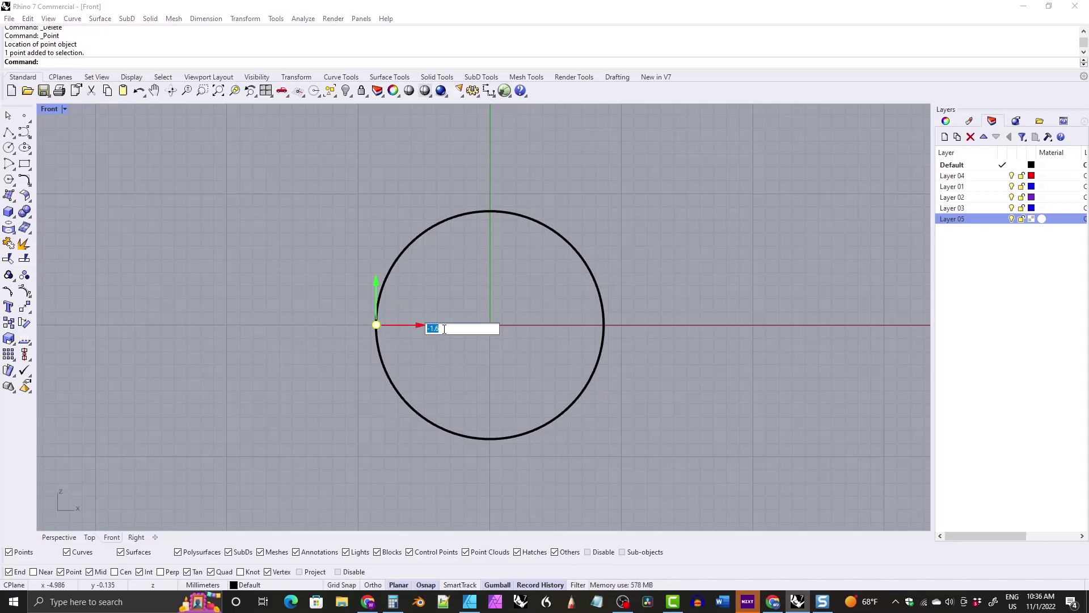
type("-1.")
key("Return")
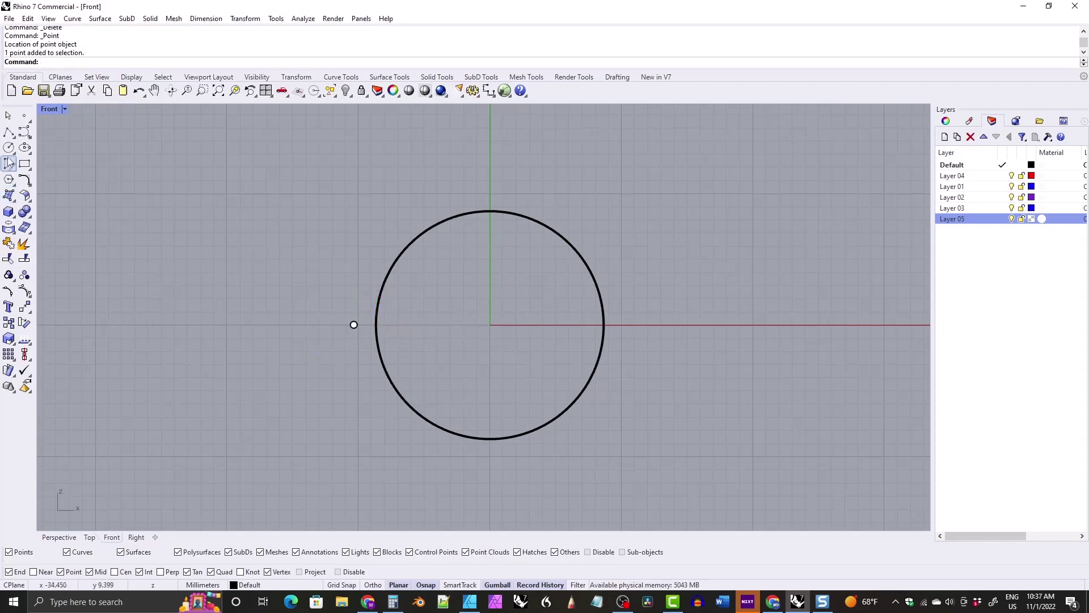
- Draw a half-circle arc below the circle, centred at 0 and starting from the moved point
left_click(25, 180)
type("0")
key("Return")
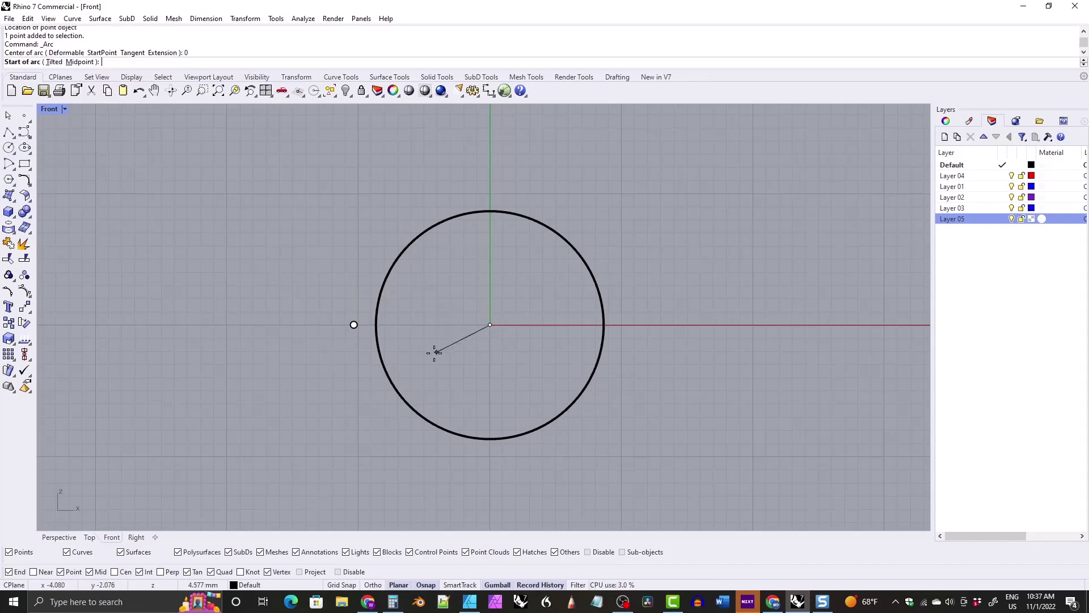
left_click(354, 325)
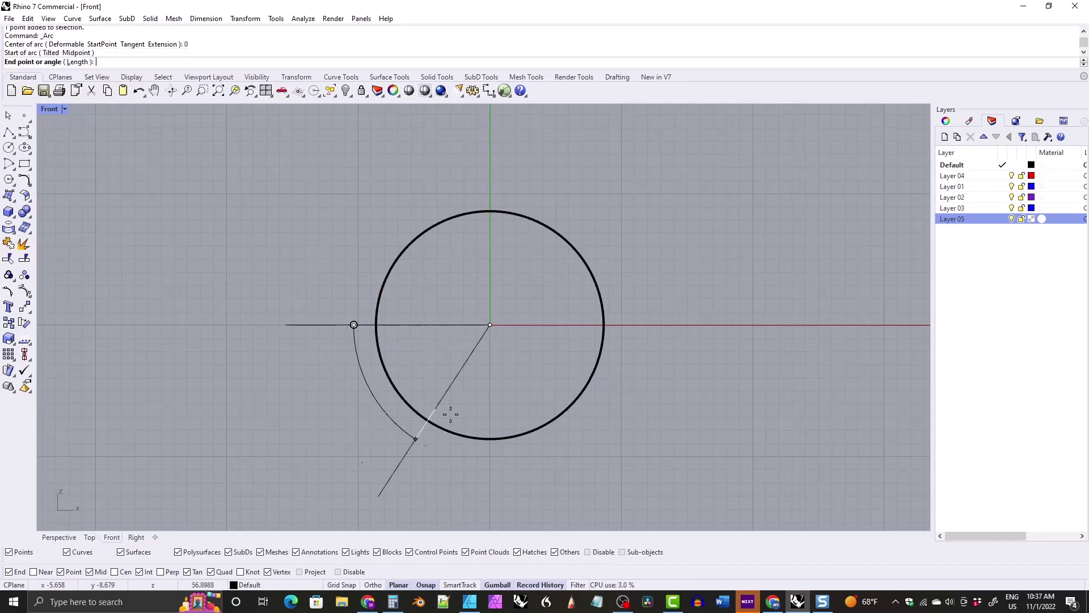
left_click(605, 325)
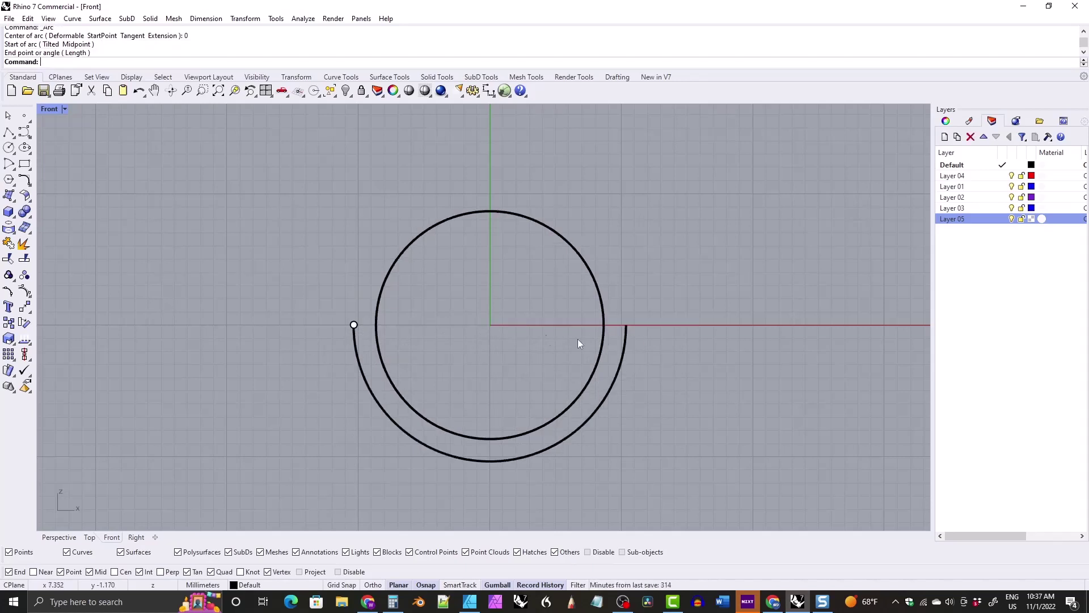
- Delete the point and the half arc drawn from it
left_click_drag(305, 301, 442, 359)
key("Delete")
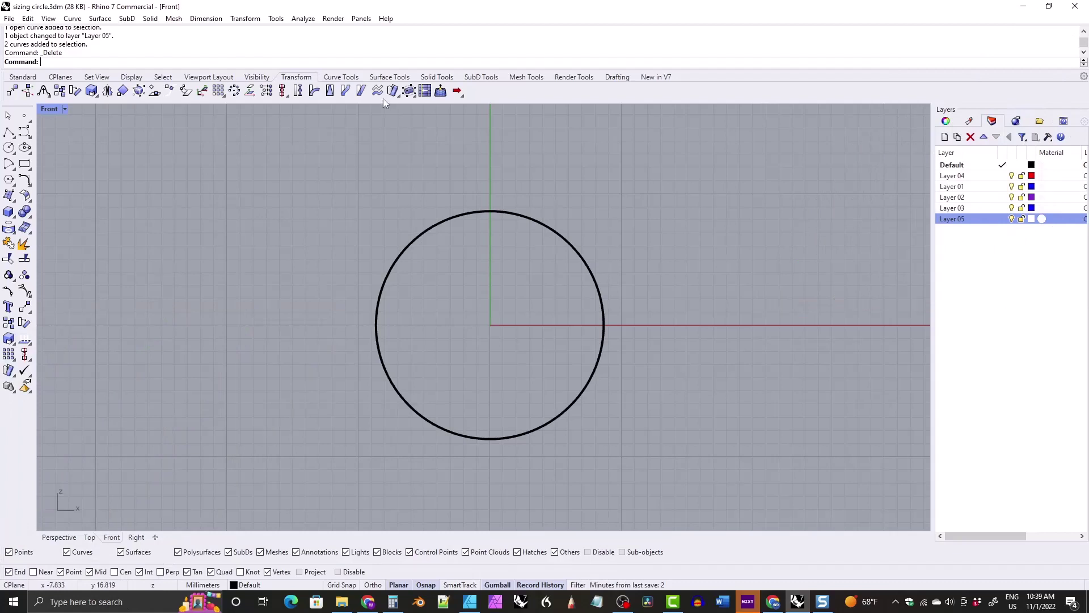
- Draw a vertical line about 7 mm long upward from the circle's left quadrant, constrained with Ortho
left_click(341, 77)
left_click(25, 227)
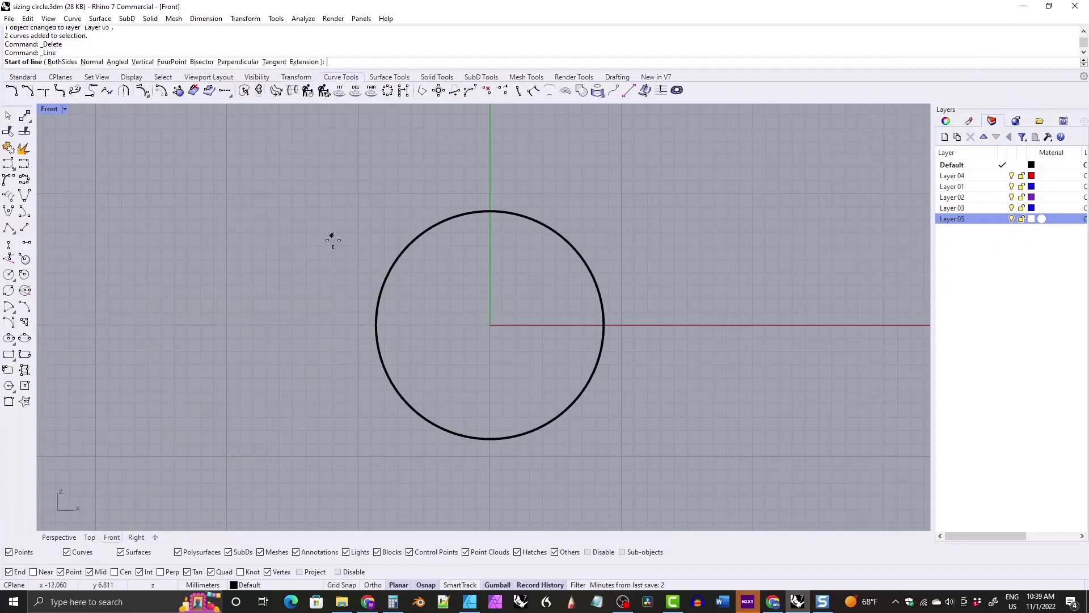
left_click(375, 325)
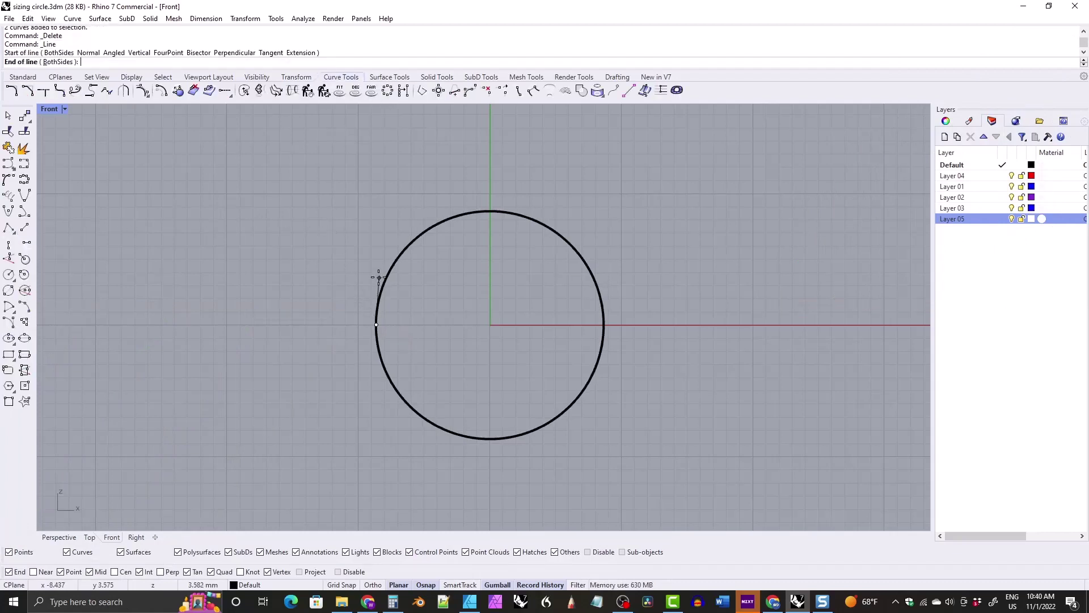
key("F8")
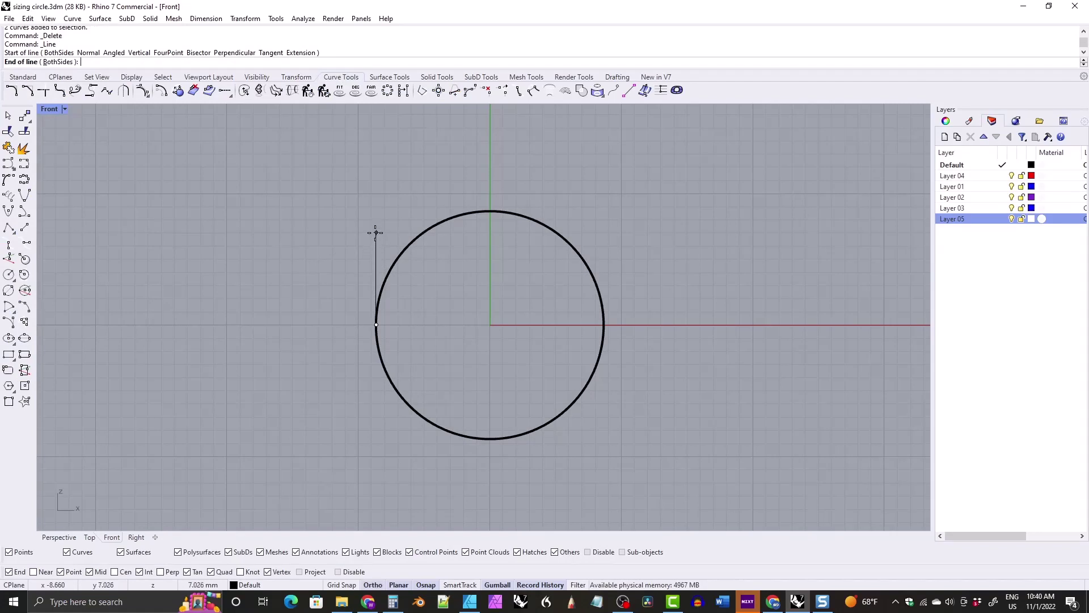
left_click(375, 230, "shift")
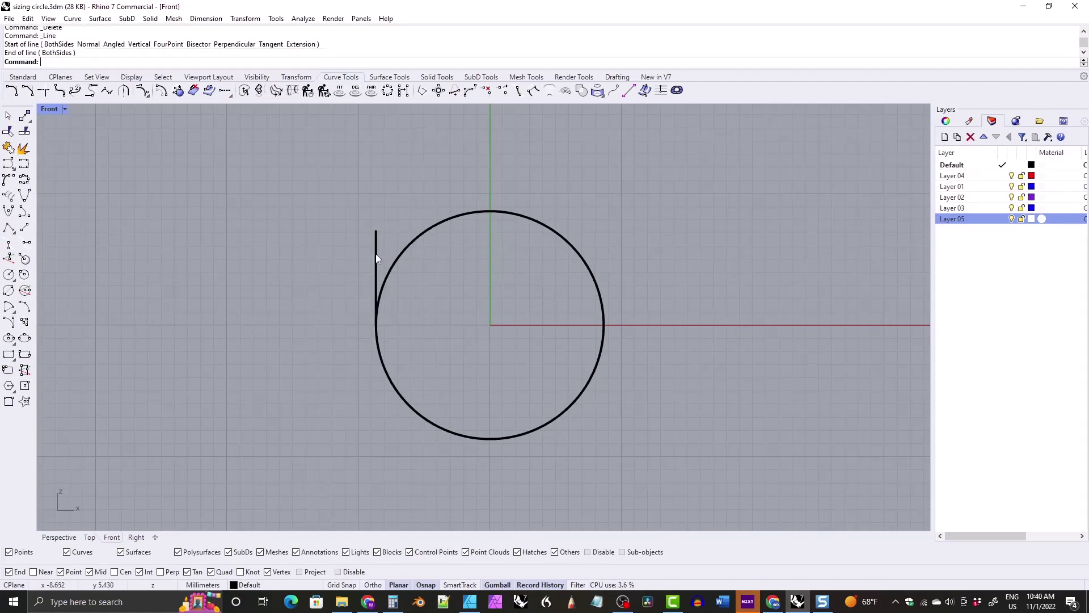
- Move the vertical line to Layer 04 and deselect it
left_click(375, 255)
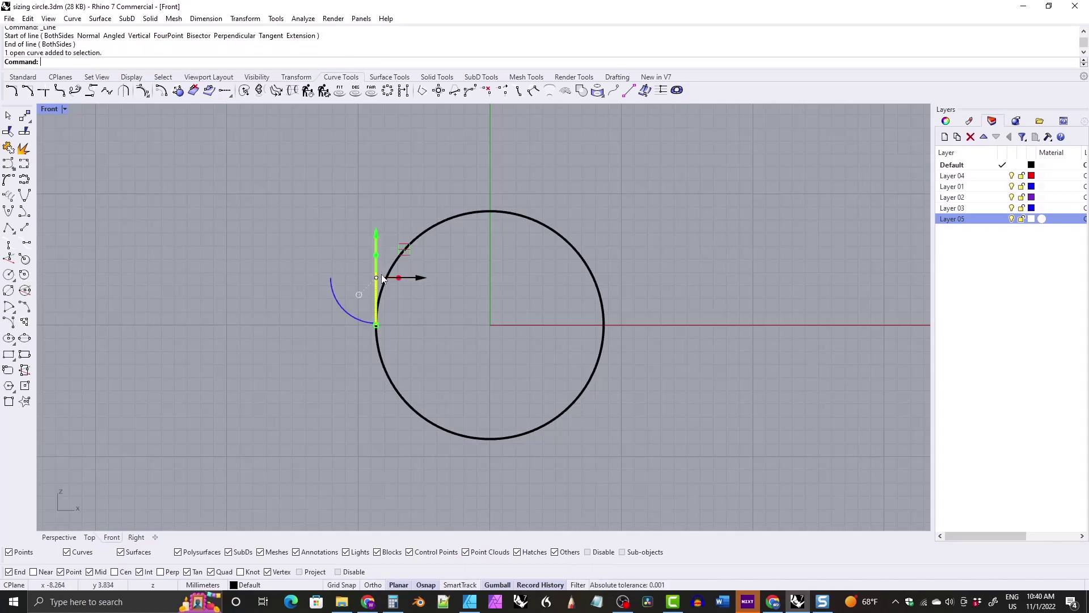
right_click(958, 177)
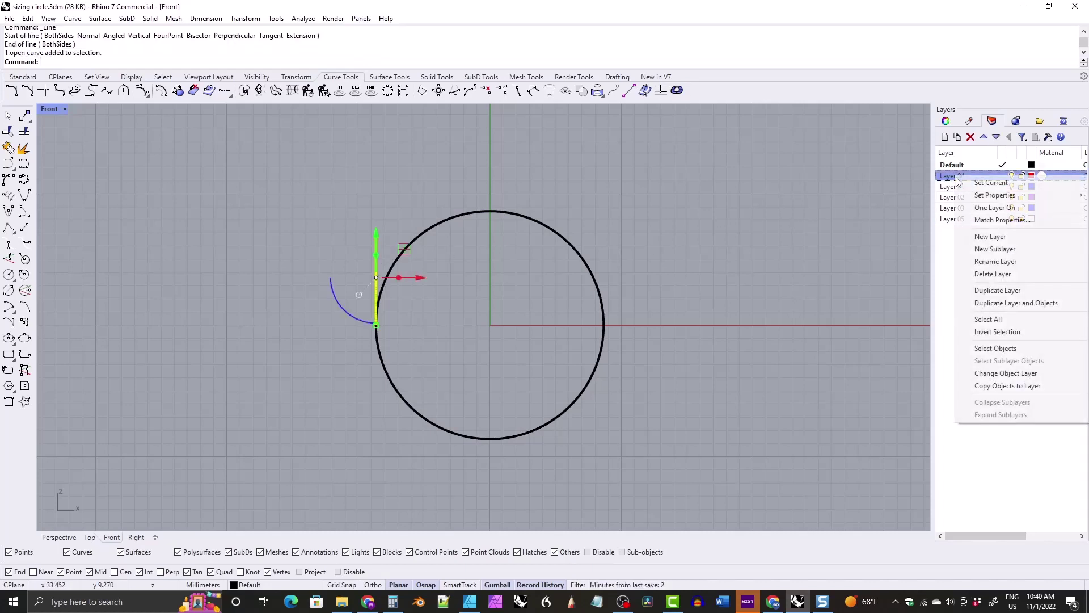
left_click(983, 373)
key("Escape")
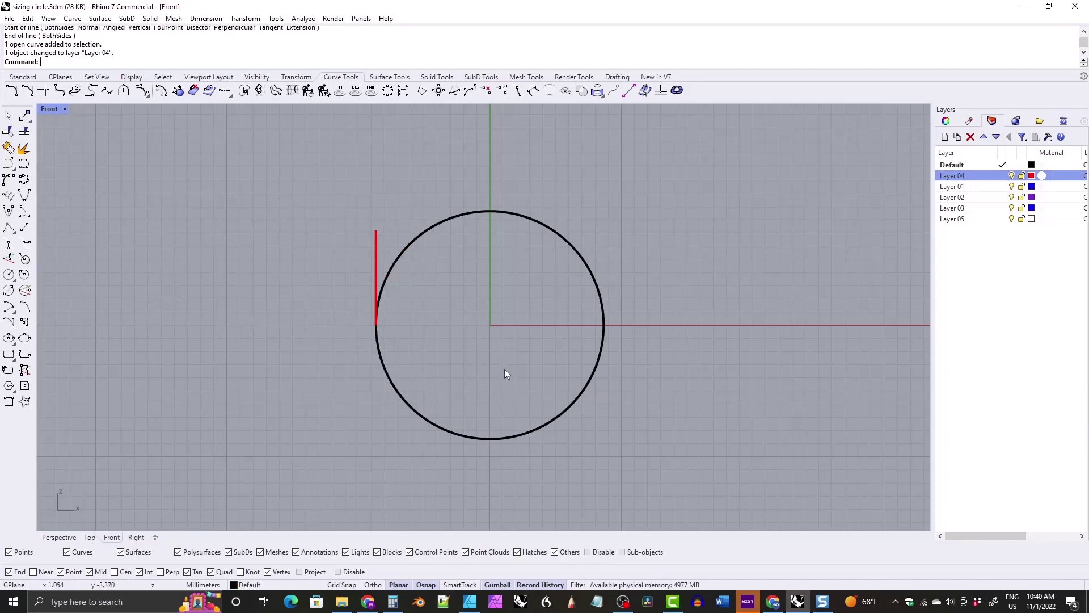
left_click(953, 178)
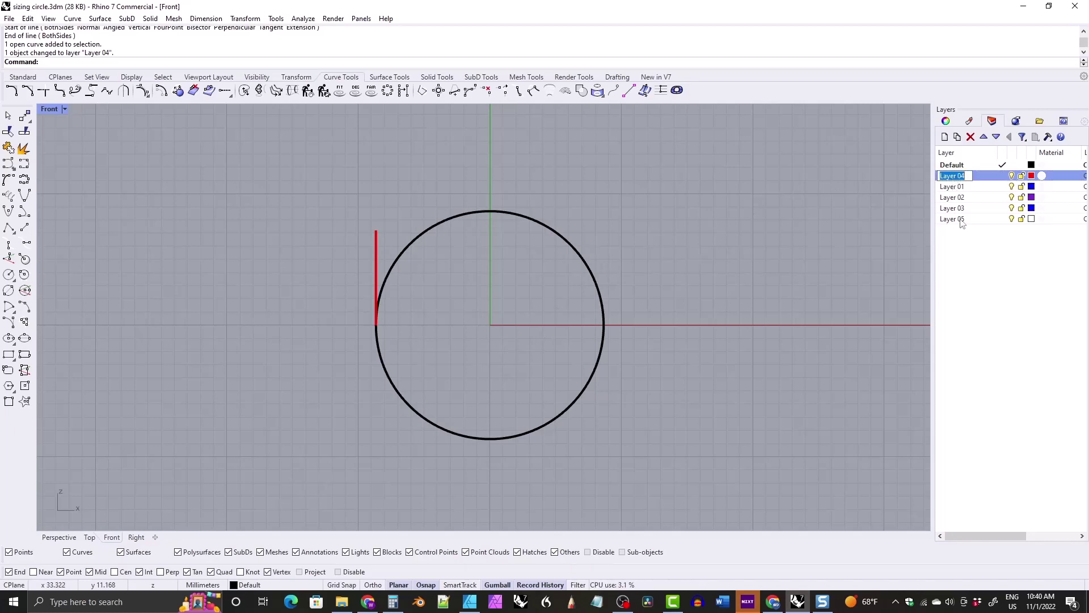
- Rename Layer 04 as "control objects"
type("pa")
key("BackSpace")
key("BackSpace")
type("control objects")
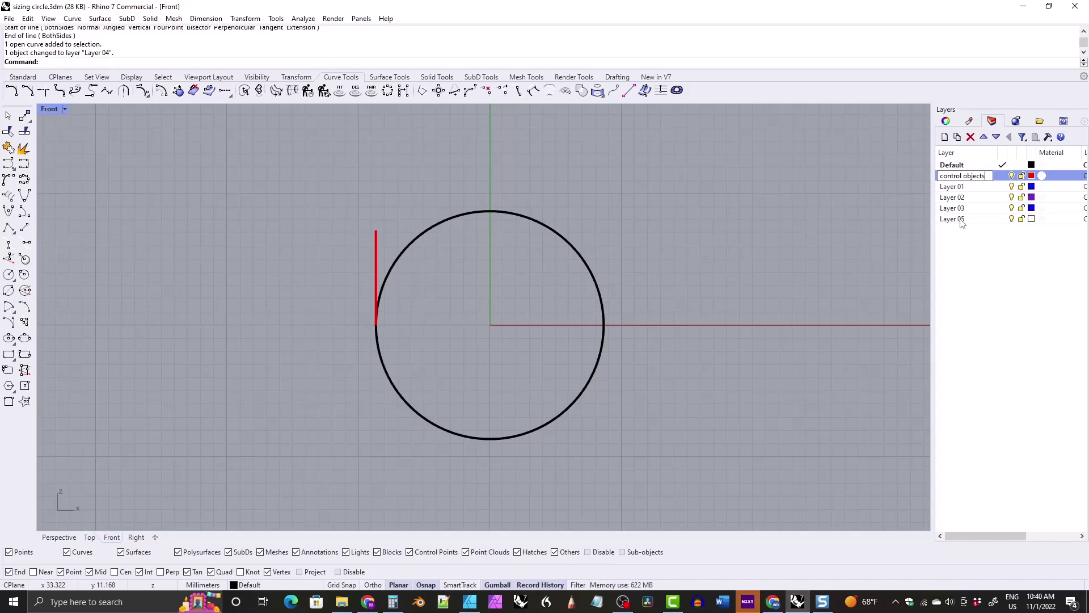
key("Return")
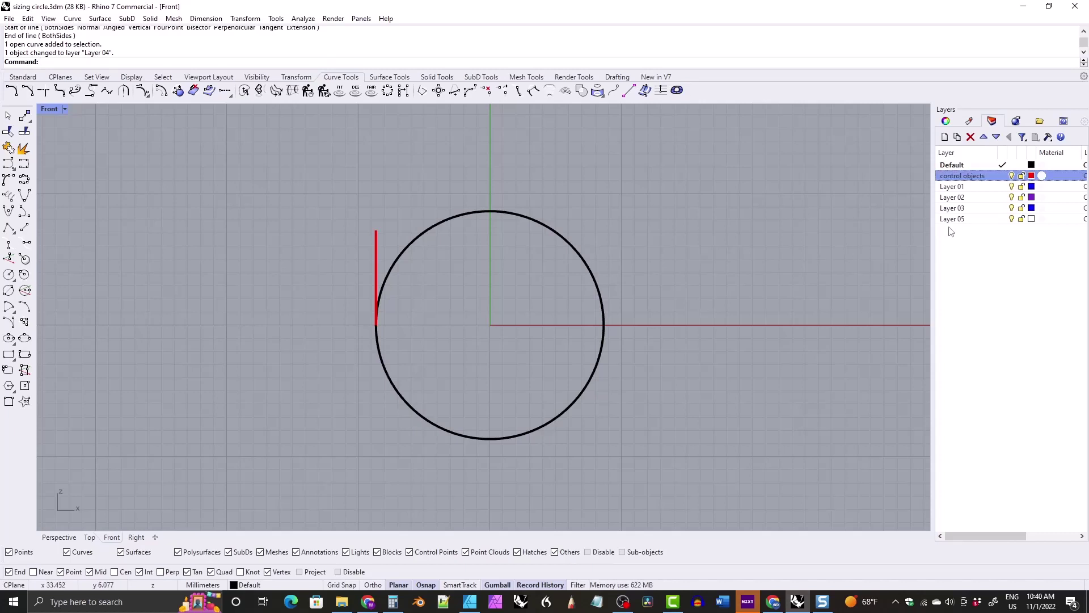
- Mirror the red vertical line across the vertical axis through 0, keeping the original
left_click(376, 250)
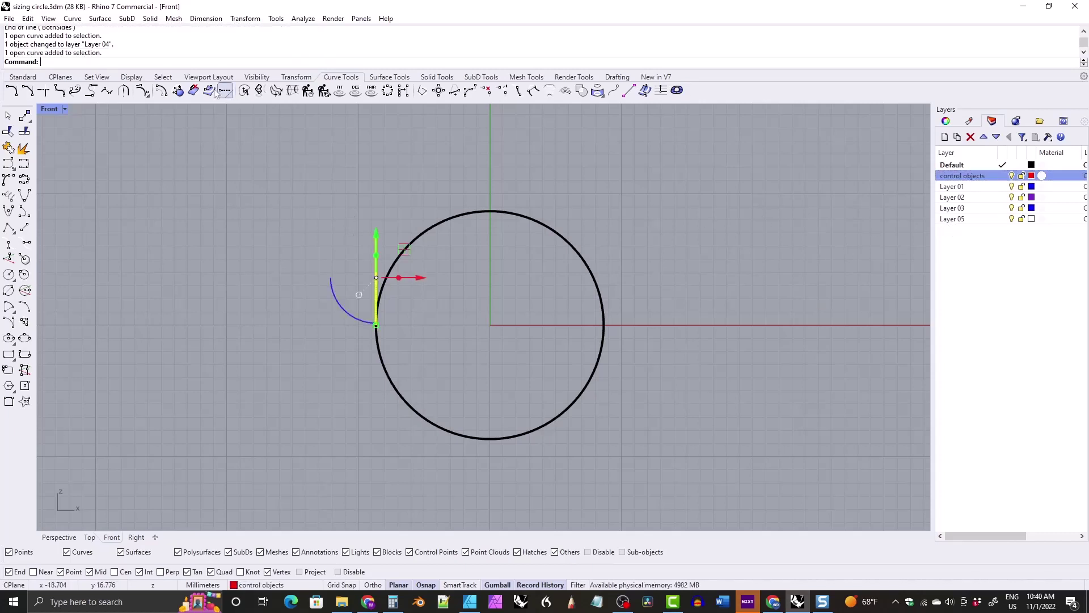
left_click(297, 77)
left_click(108, 91)
type("0")
key("Return")
left_click(489, 243)
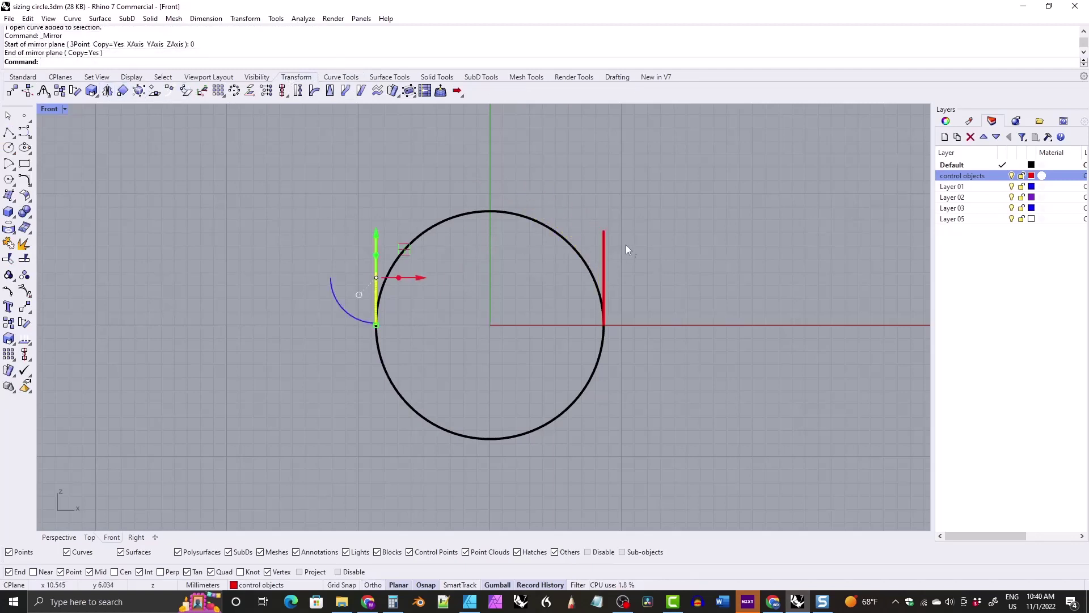
- Move the mirrored line to Layer 05 and rename that layer "child objects"
left_click(604, 244)
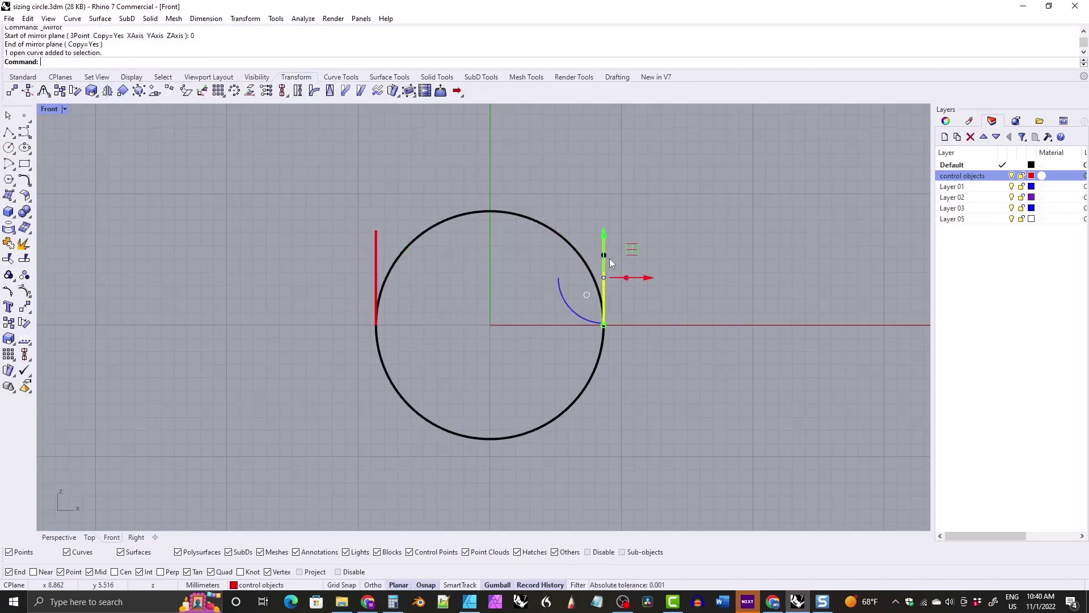
right_click(957, 223)
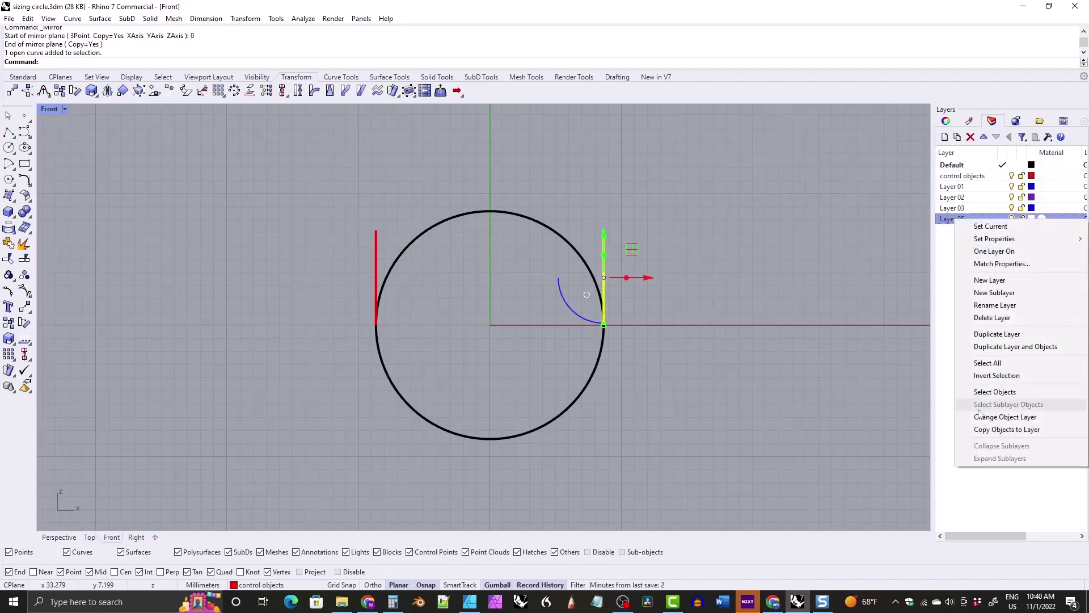
left_click(979, 408)
double_click(946, 220)
type("child objec")
key("Return")
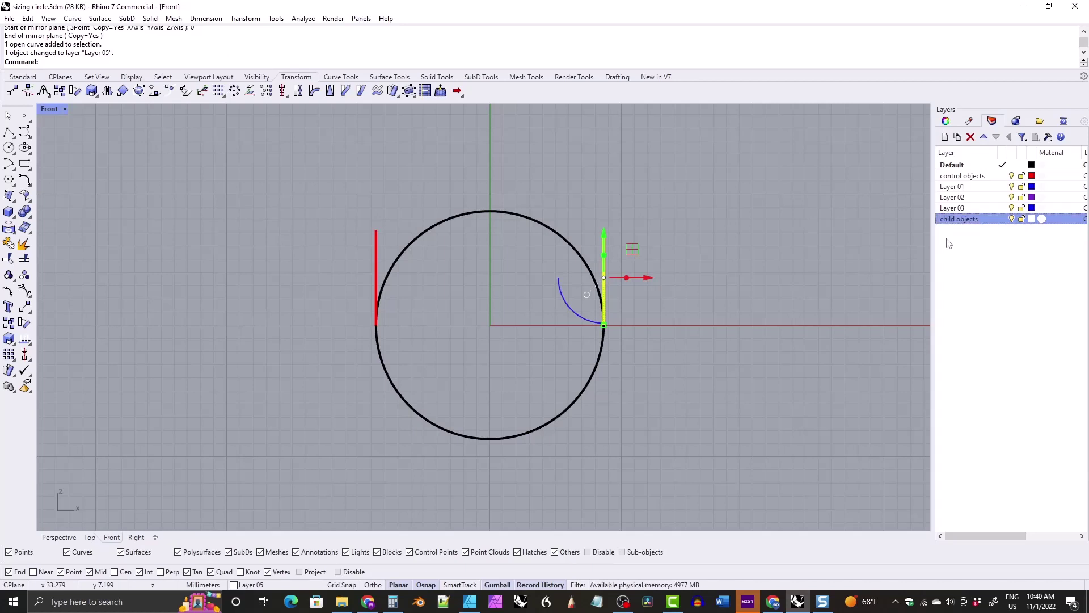
- Move the child objects layer up to directly beneath control objects and deselect the mirrored line
left_click(964, 219)
left_click(984, 138)
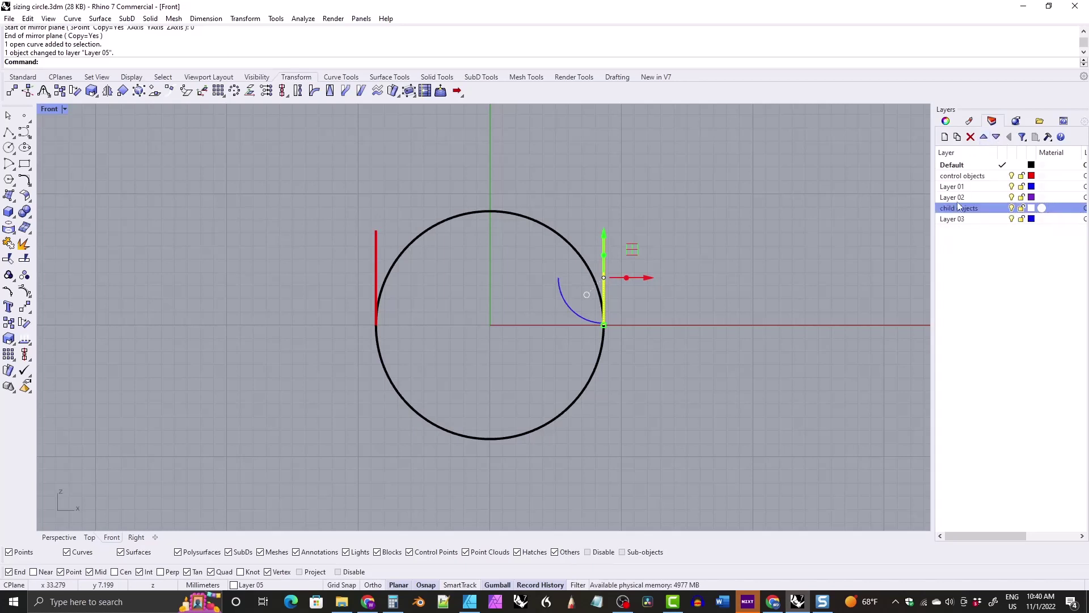
left_click(984, 138)
left_click(984, 138)
left_click(797, 226)
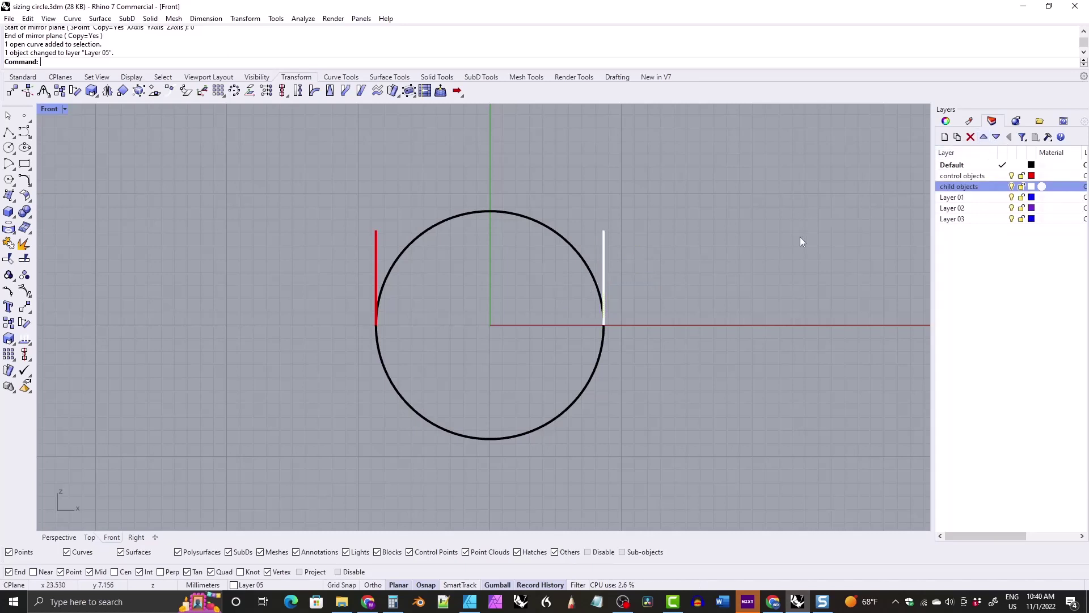
- Test the history link by moving the red control line outward from the circle, and undo the move
left_click(376, 253)
left_click_drag(417, 277, 401, 295)
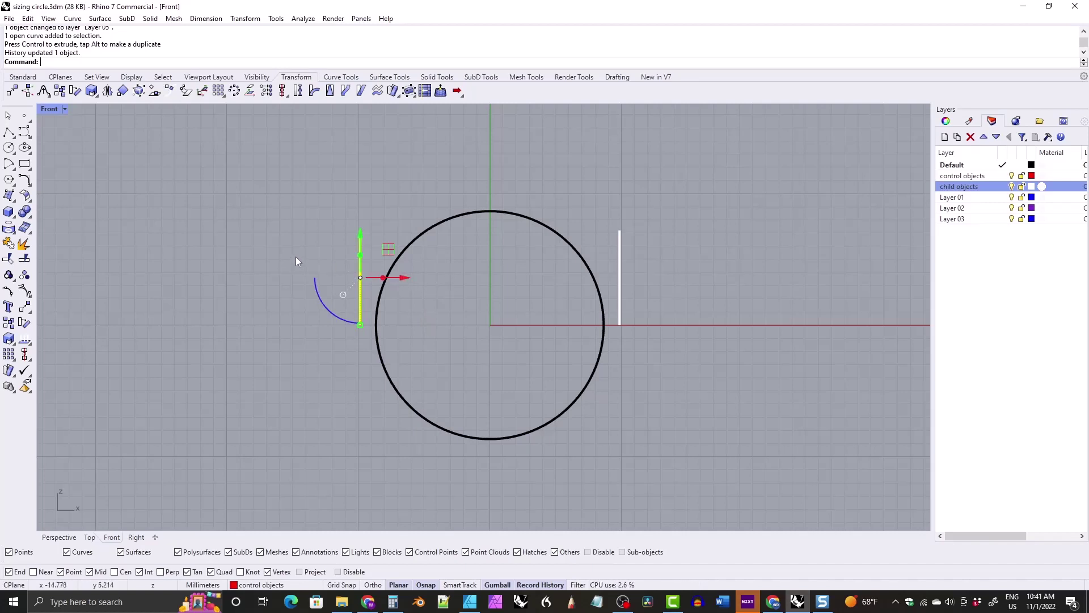
key("ctrl+z")
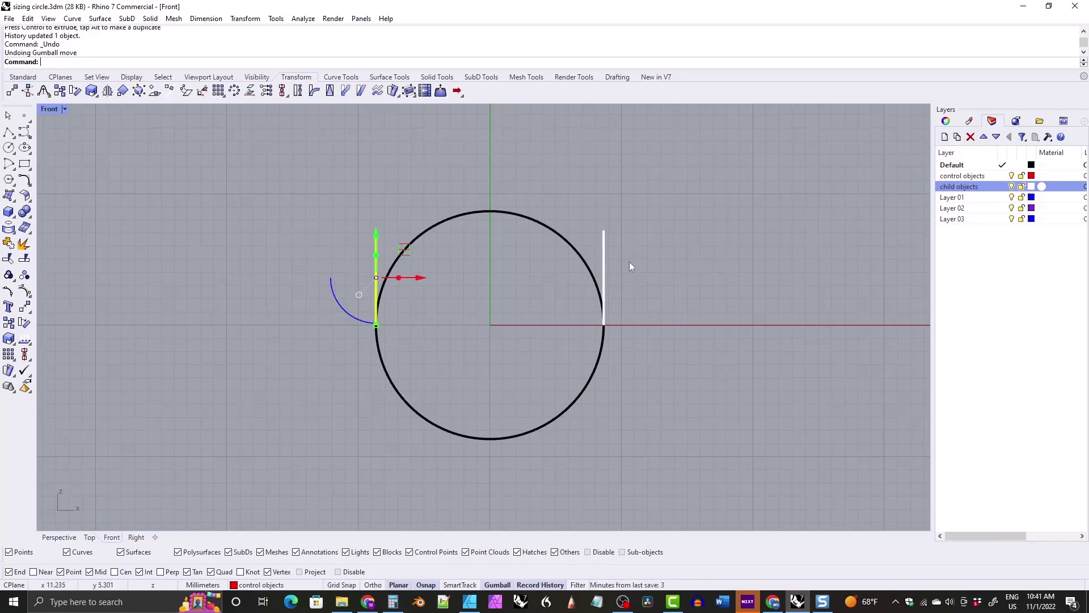
- Lower the opacity of the child objects layer colour to 80
left_click(1032, 187)
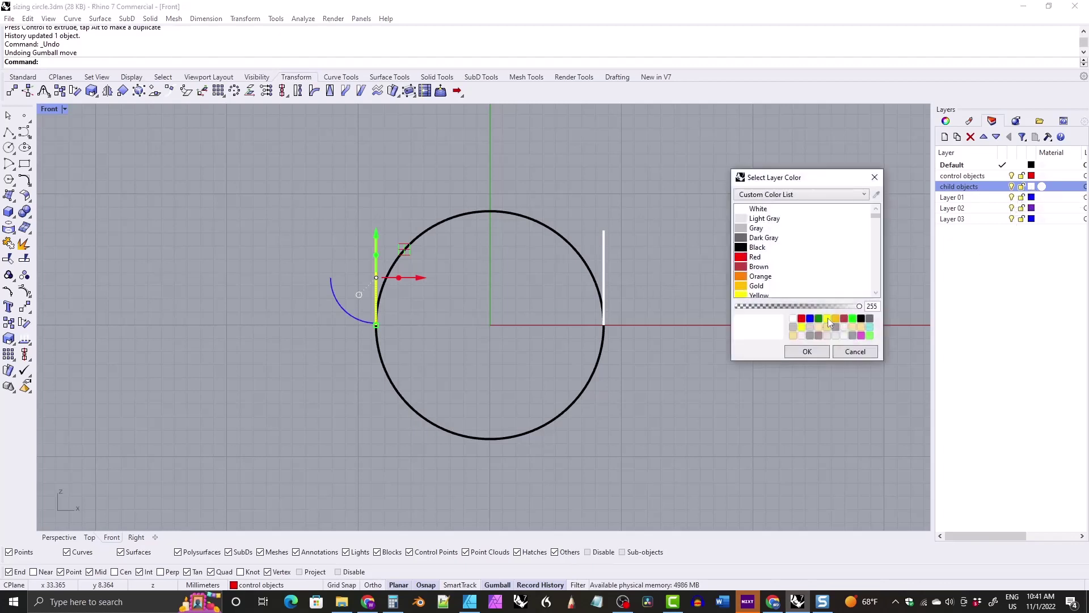
left_click_drag(859, 306, 776, 307)
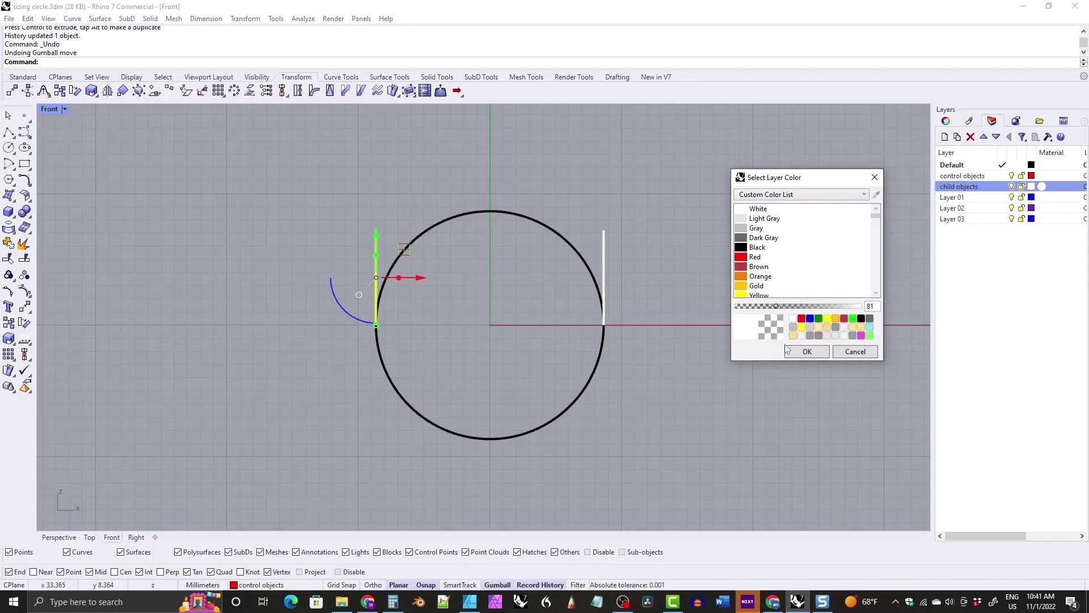
left_click(799, 352)
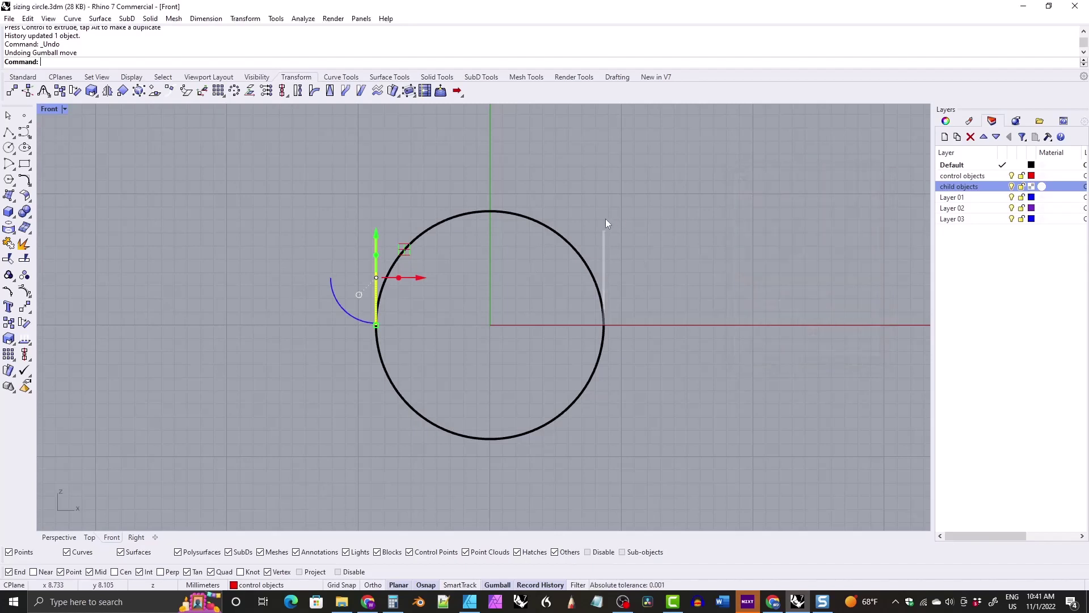
- Review the child objects layer colour and opacity using the HSL Sliders, accept the colour and clear the selection
left_click(1031, 186)
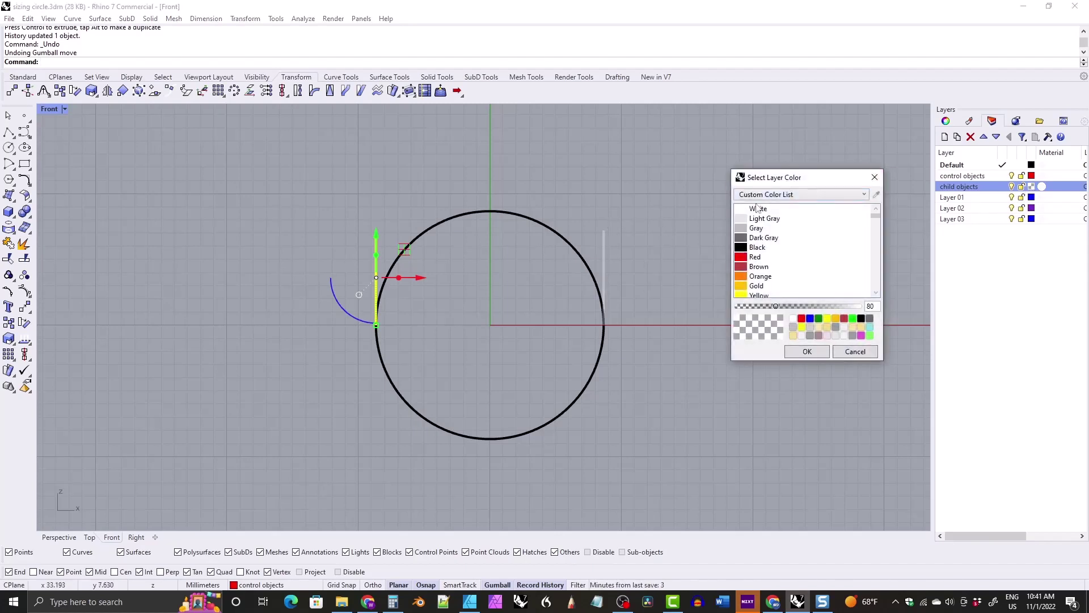
left_click(785, 195)
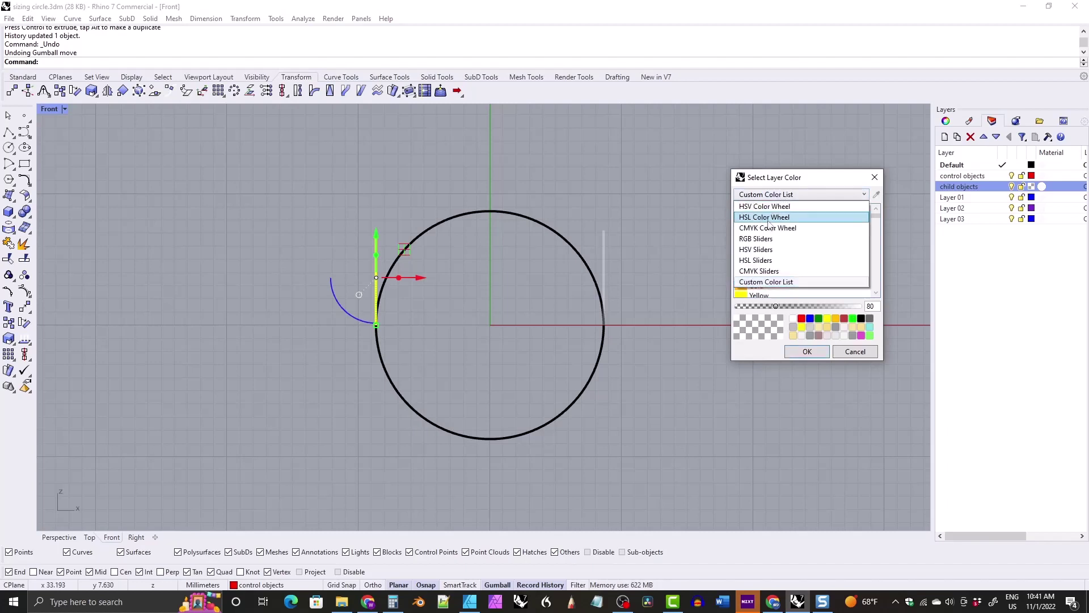
left_click(762, 259)
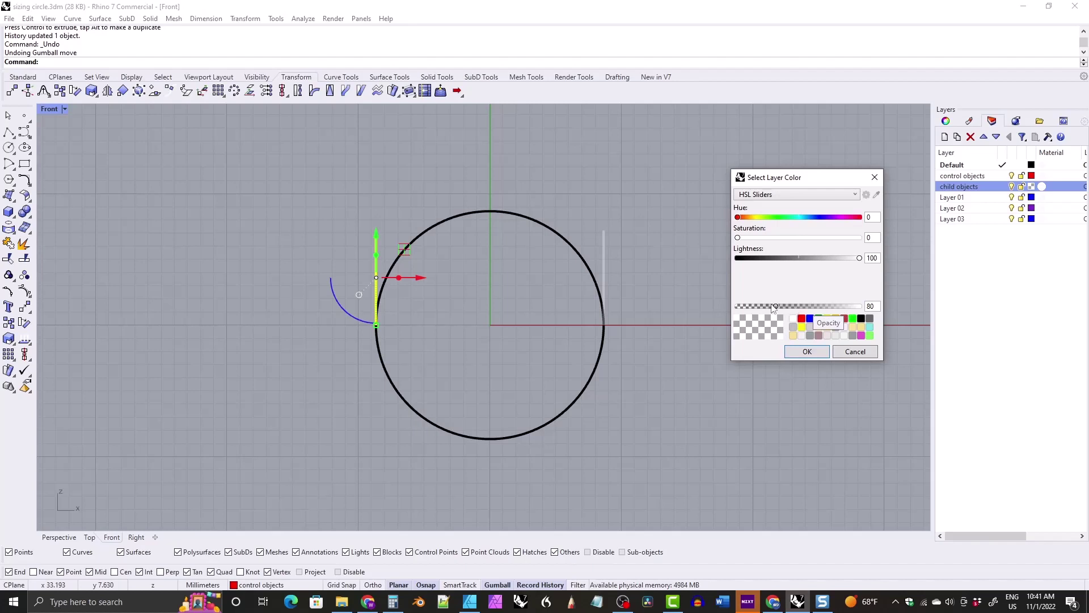
left_click(805, 355)
left_click(659, 369)
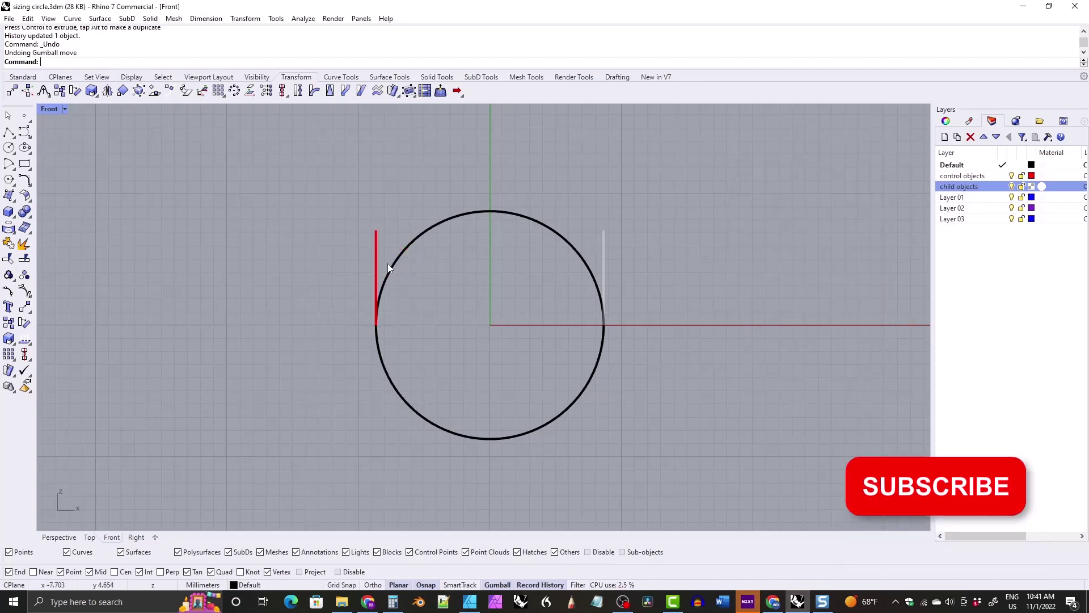
- Move the red control line 1.7 mm outward from the circle's left quadrant and deselect it
left_click(375, 272)
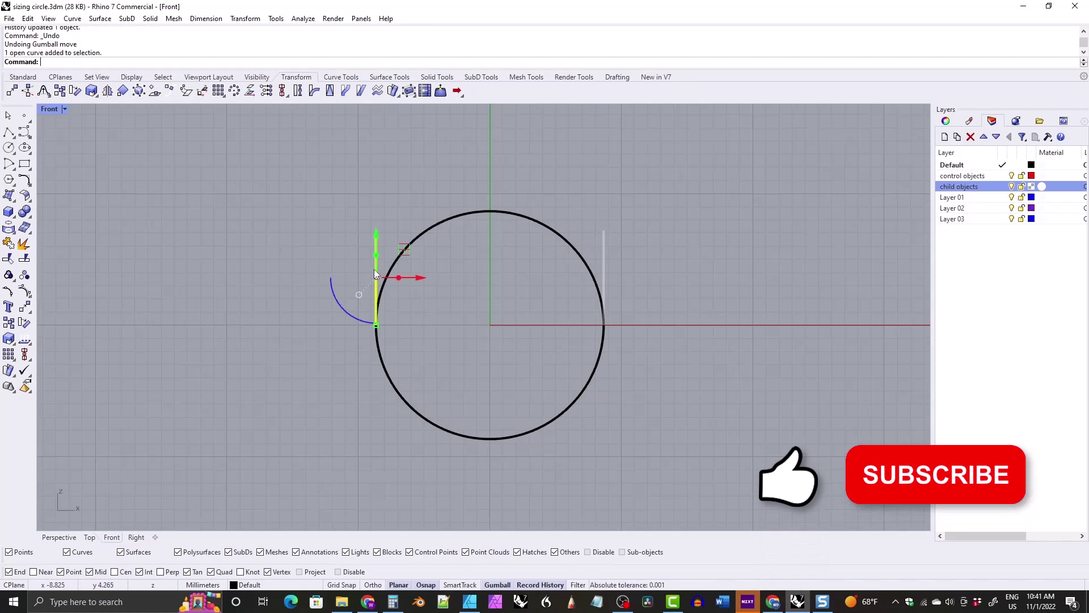
left_click(420, 278)
type("-1.7")
key("Return")
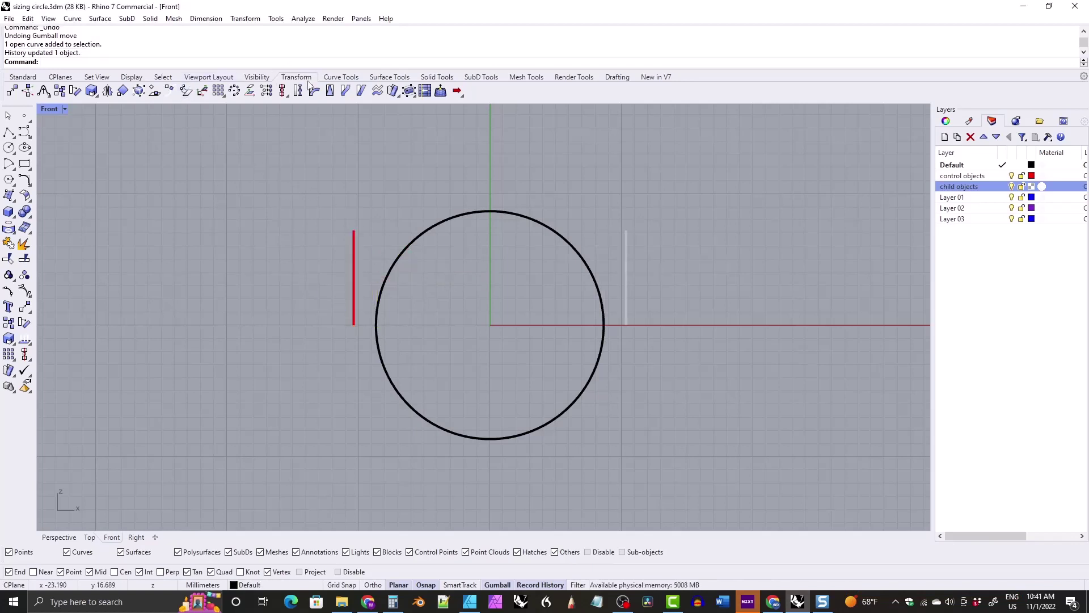
- Create an arc blend between the lower ends of the control line and its mirrored copy, with Trim set to No
left_click(341, 77)
left_click(91, 91)
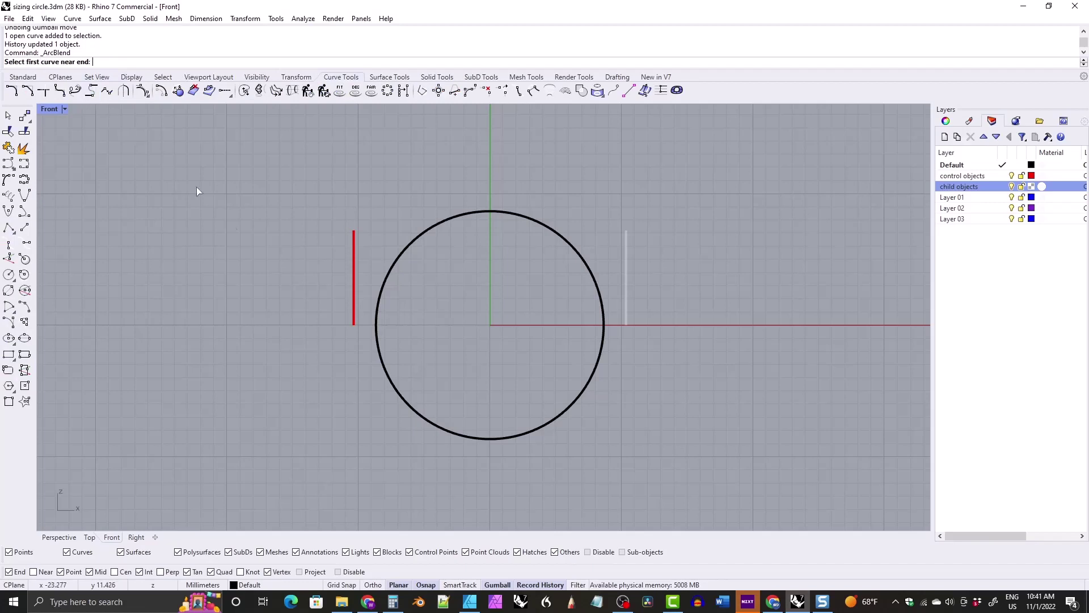
left_click(353, 323)
left_click(624, 324)
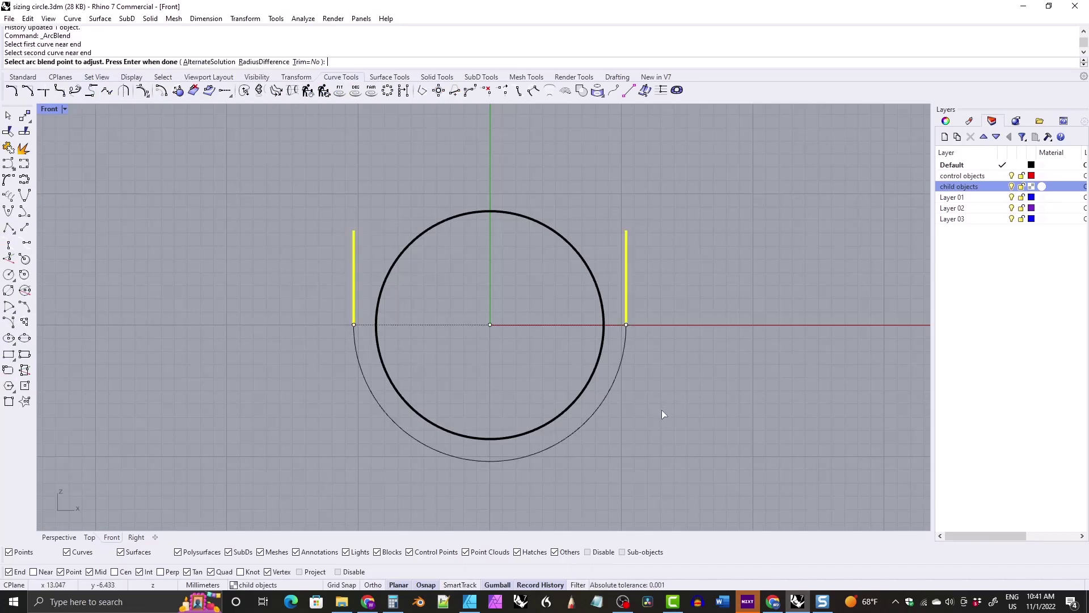
key("Return")
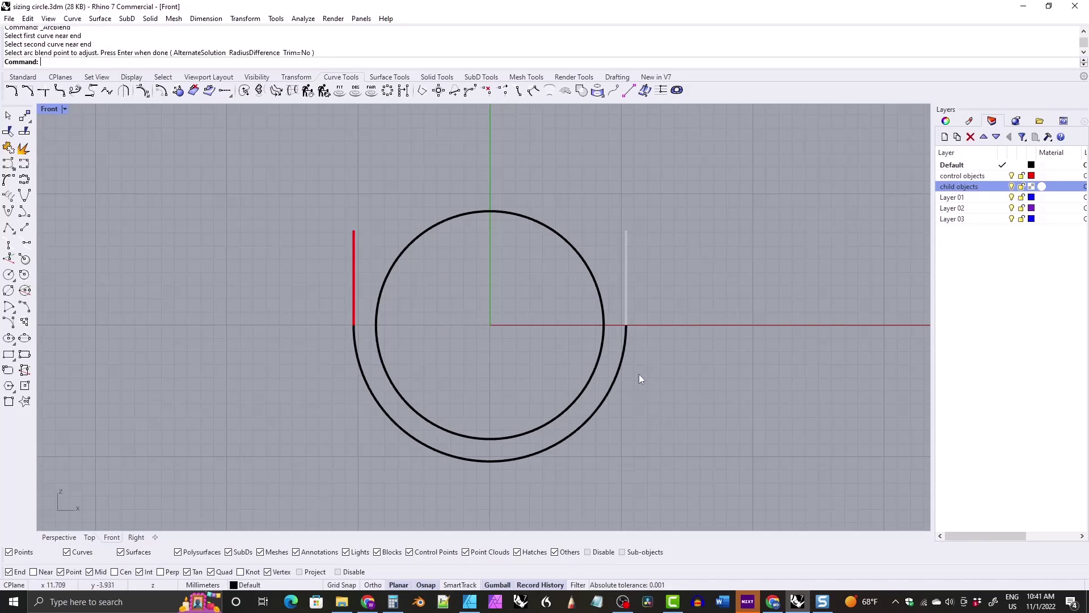
- Shift the control line farther outward by hand, and move its lower end back onto the circle's left quadrant
left_click(350, 292)
left_click_drag(399, 287, 385, 291)
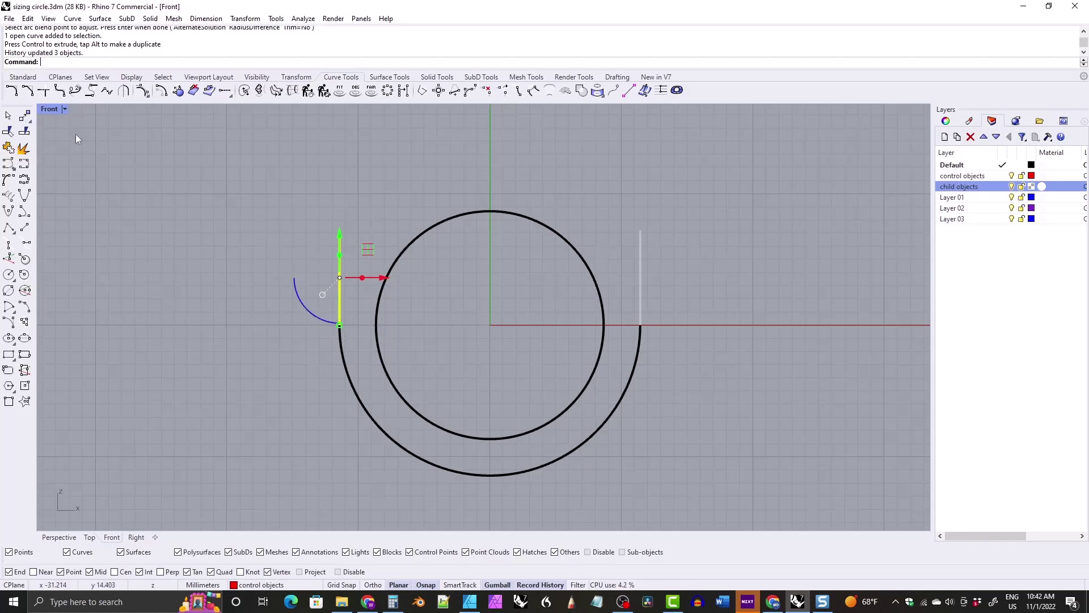
left_click(25, 116)
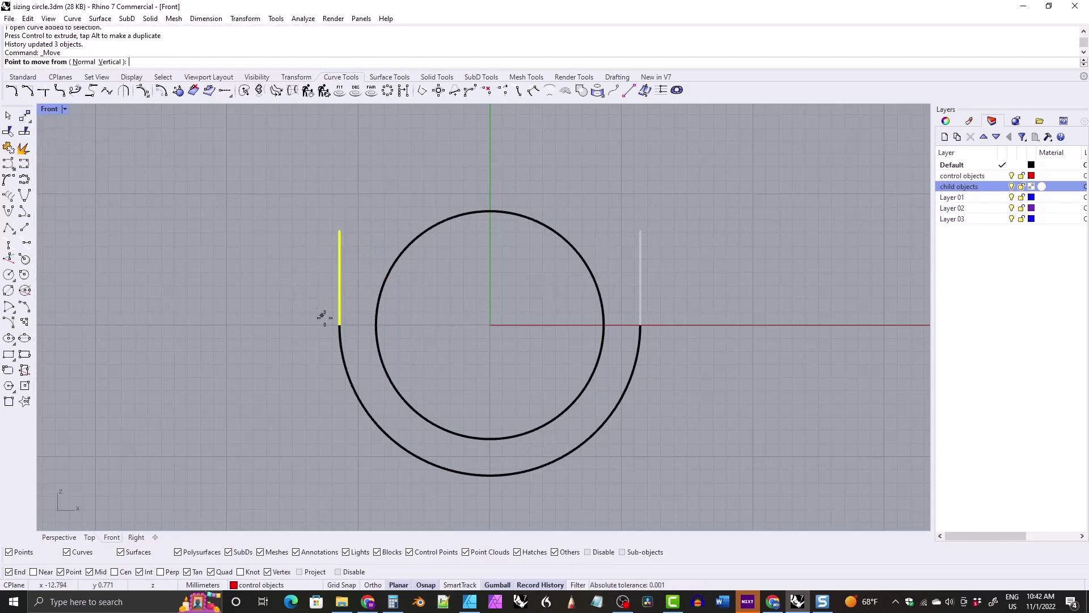
left_click(340, 324)
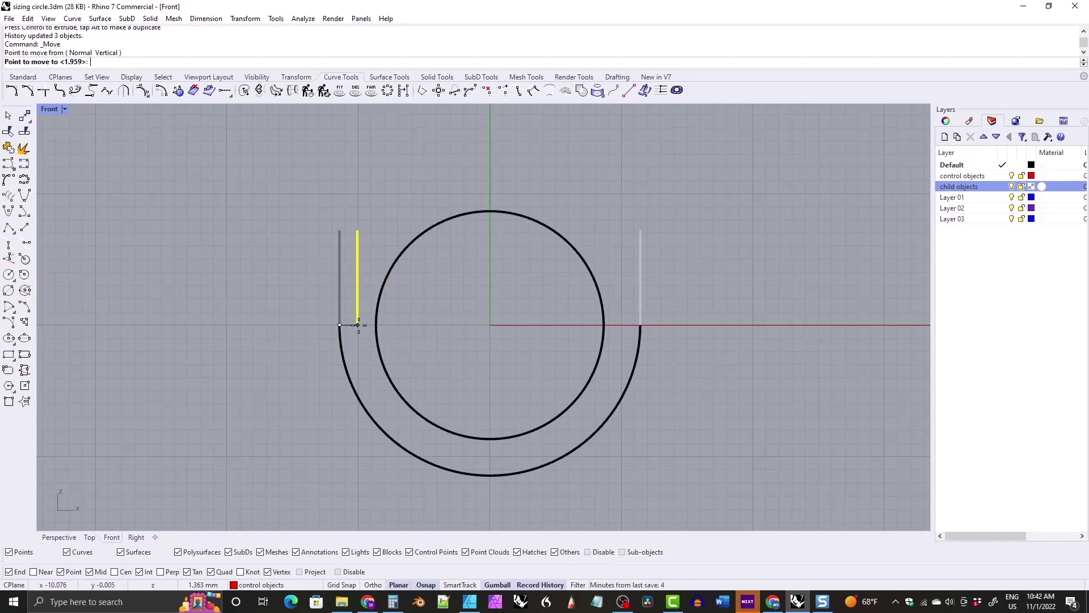
left_click(376, 324)
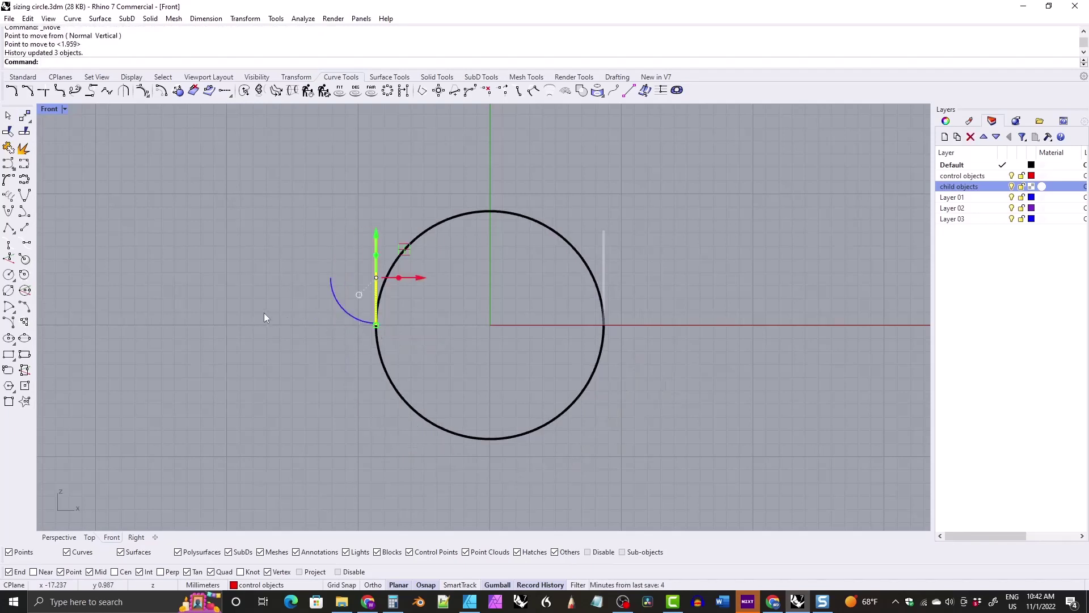
- Move the control line 1.5 mm outward from the circle's left quadrant and deselect it
left_click(418, 277)
type("-1.5")
key("Return")
left_click(302, 270)
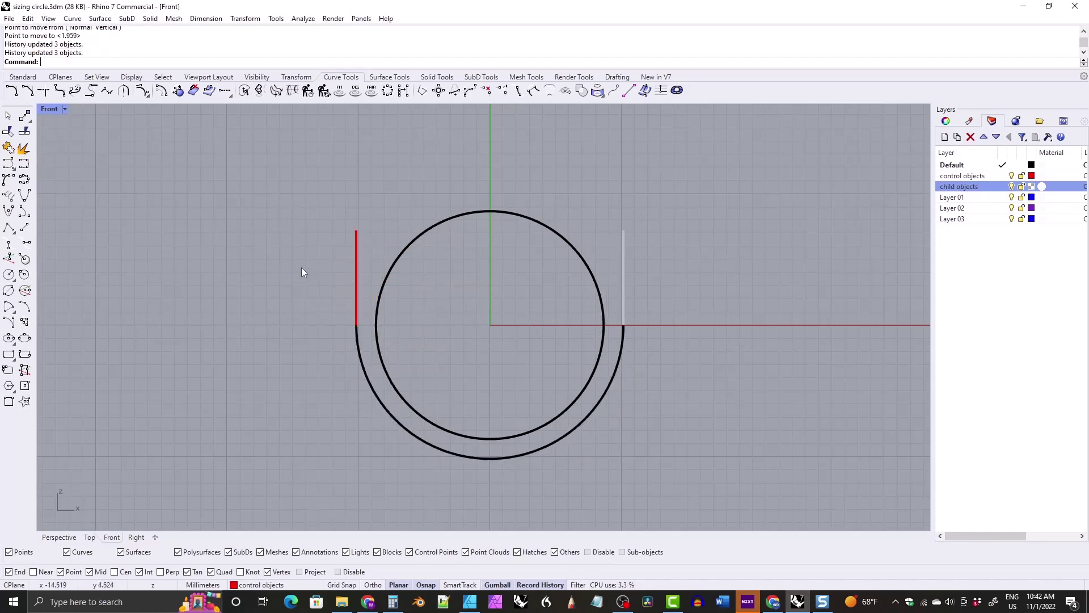
- Rotate the control line -45 degrees about 0, using its lower end as the first reference point, and deselect it
left_click(356, 271)
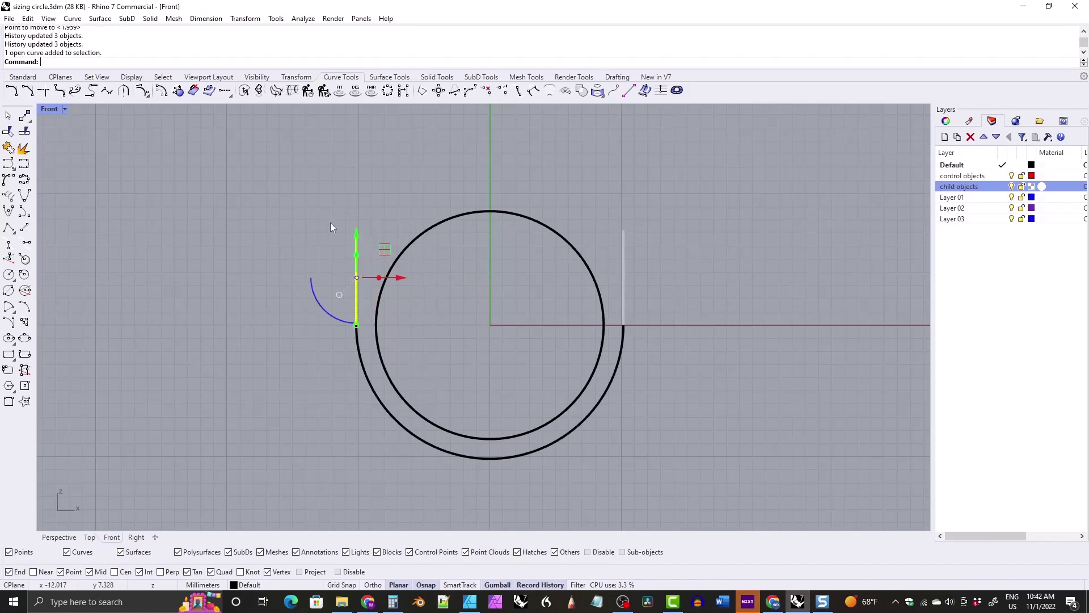
left_click(295, 77)
left_click(76, 91)
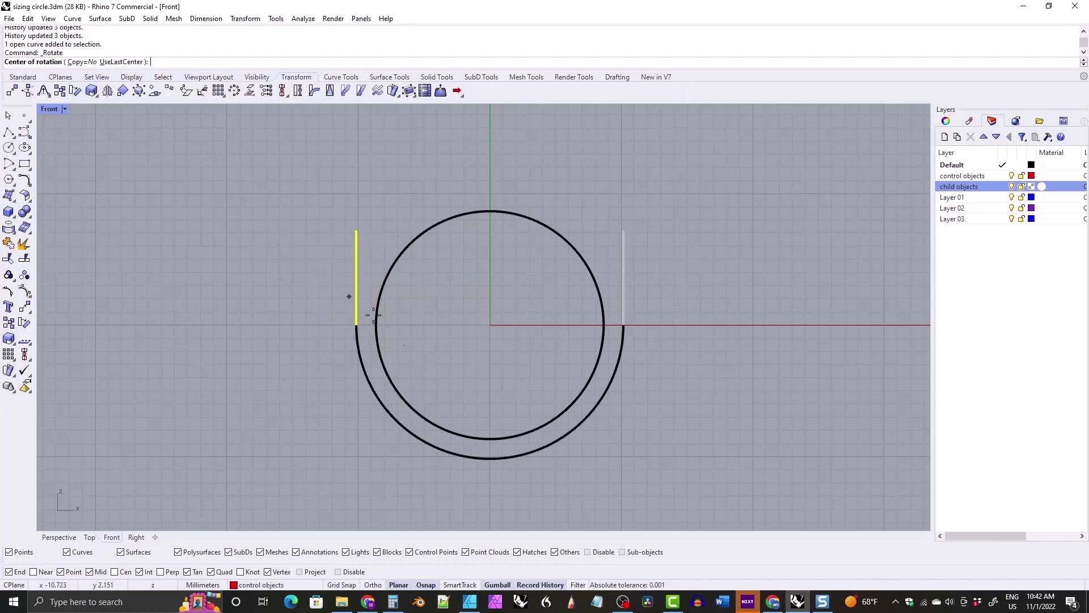
type("0")
key("Return")
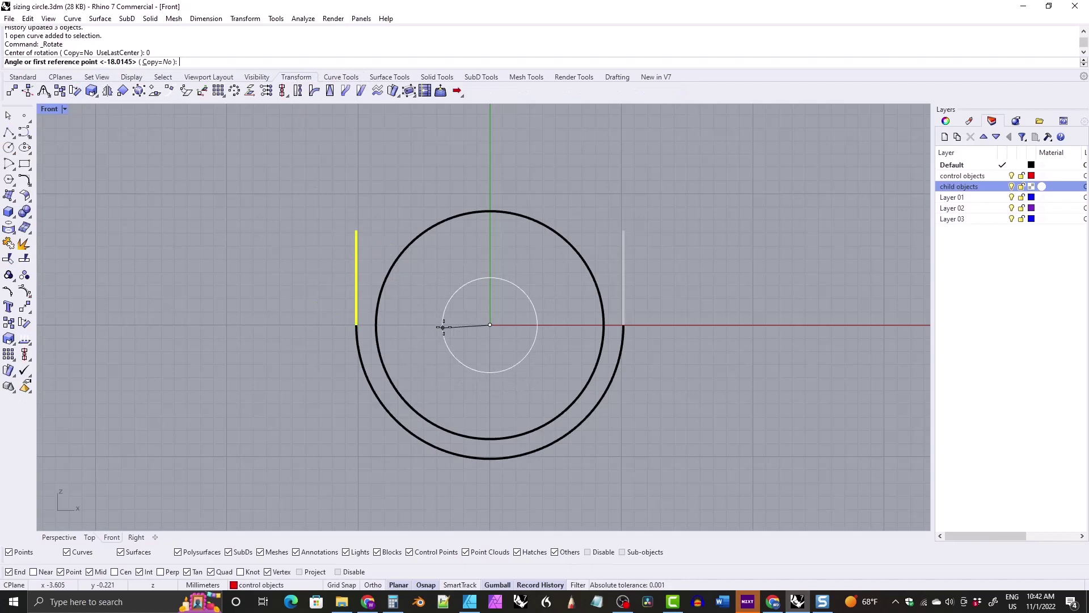
left_click(357, 325)
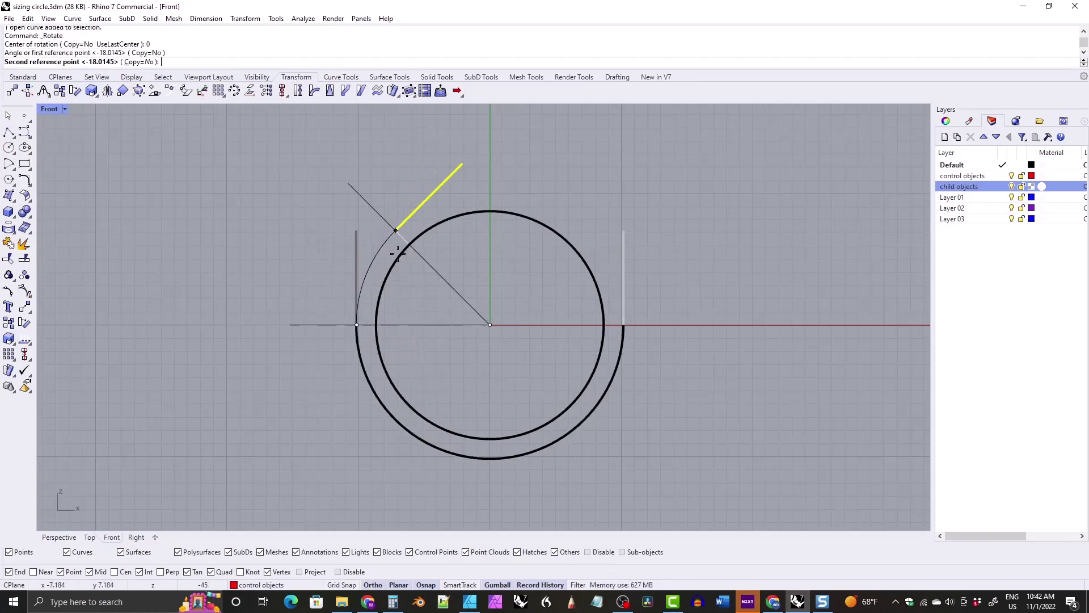
left_click(349, 183)
left_click(285, 268)
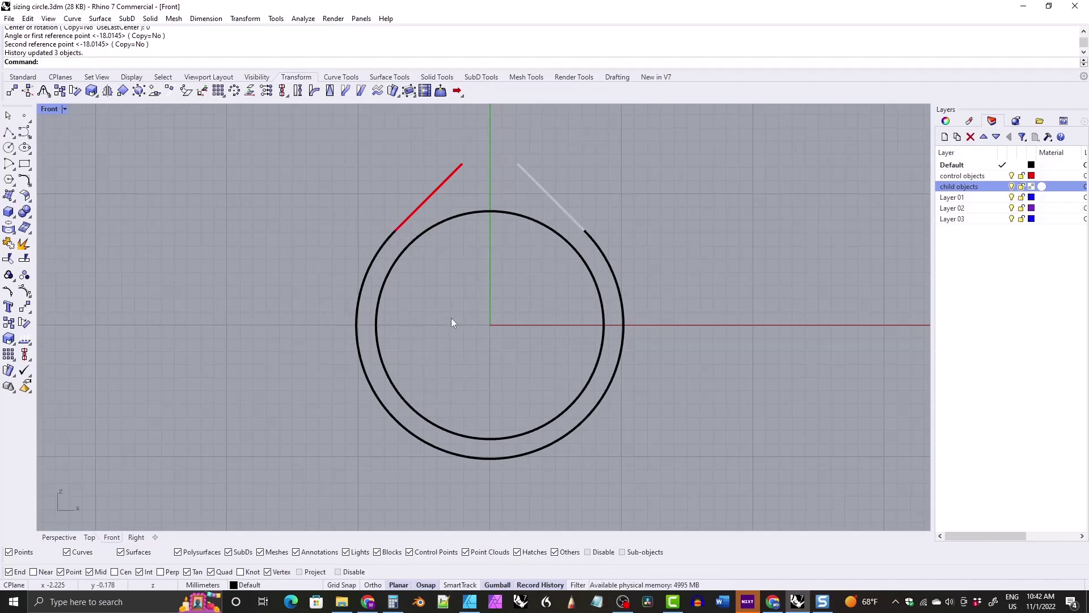
- Rotate the control line 90 degrees downward about 0, using its lower end as the first reference point, and deselect it
left_click(405, 226)
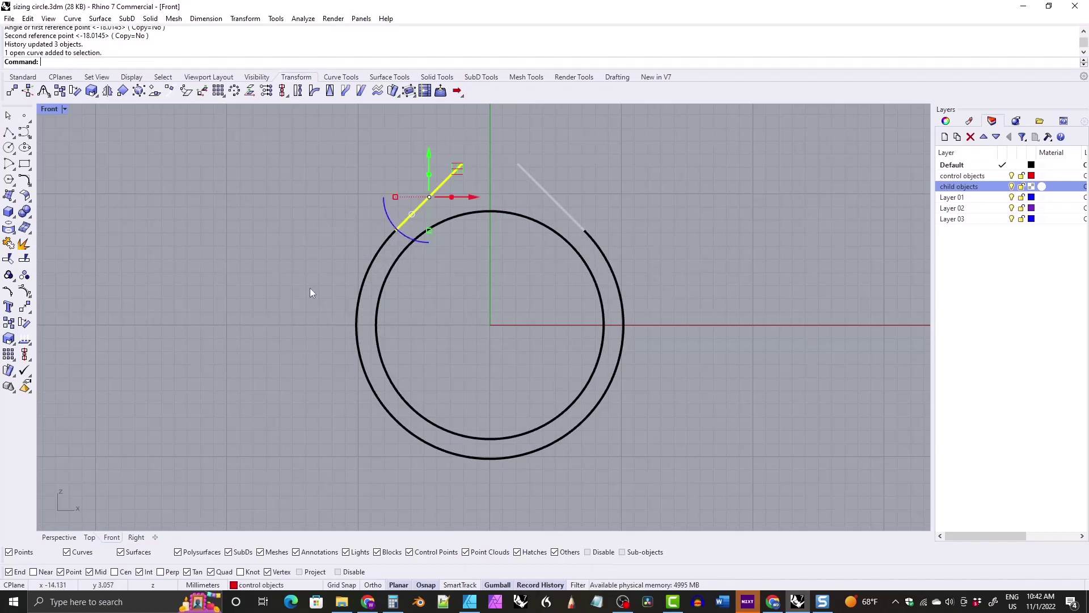
left_click(75, 91)
type("0")
key("Return")
left_click(397, 230)
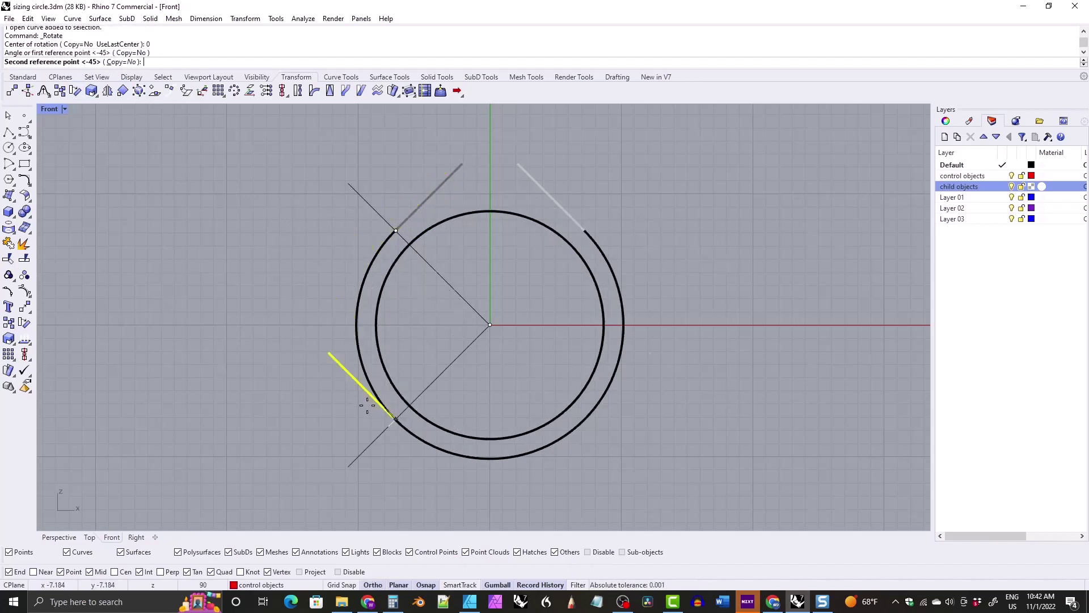
left_click(363, 450)
key("Escape")
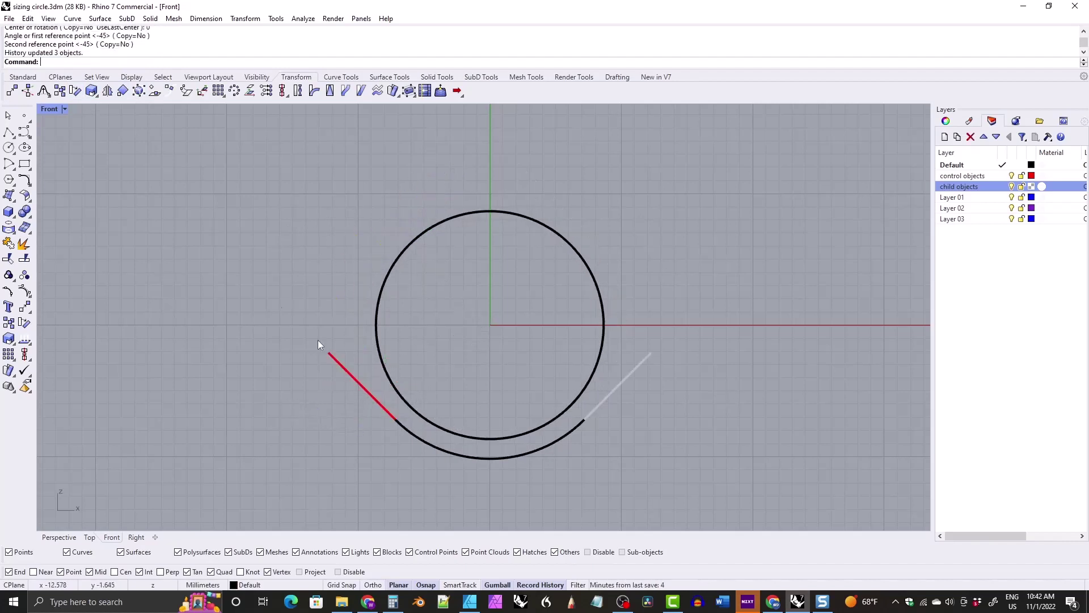
- Rotate the control line -45 degrees about 0 from its lower end so it stands vertically beside the circle
left_click(335, 363)
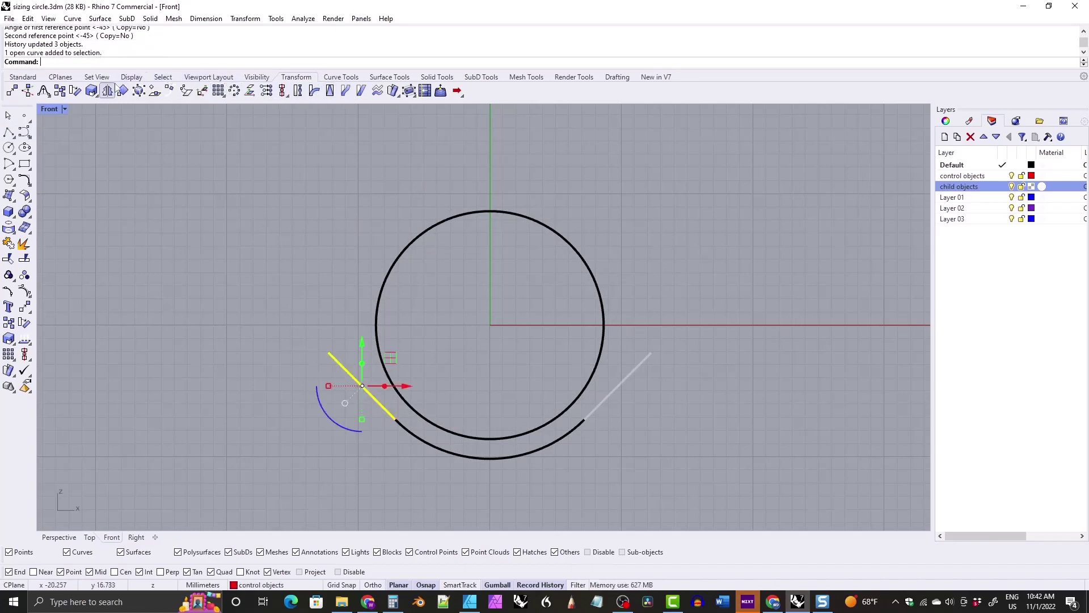
left_click(76, 90)
type("0")
key("Return")
left_click(395, 418)
left_click(312, 317)
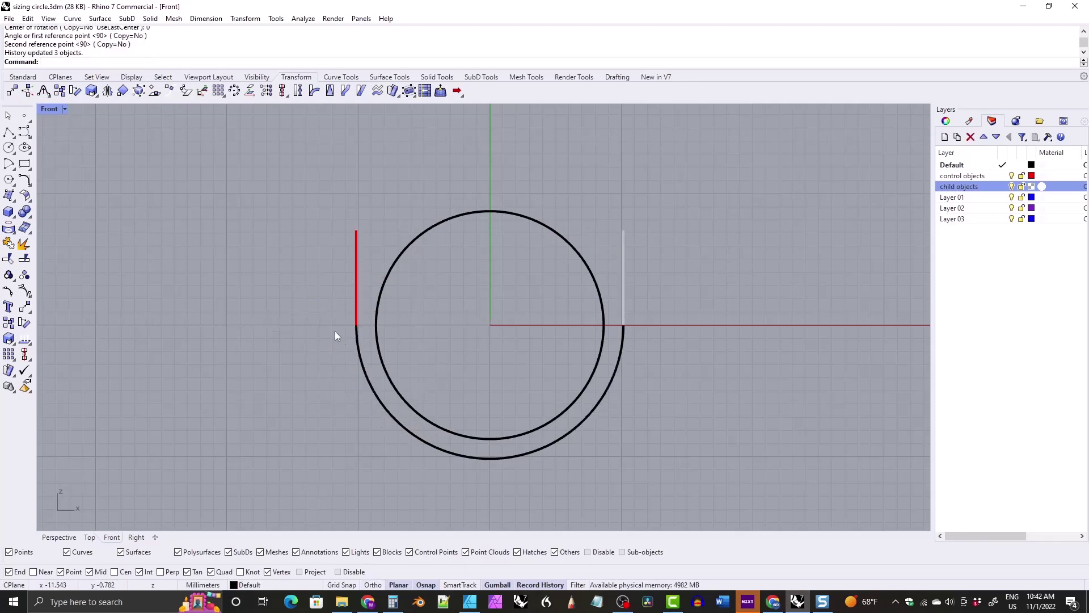
- Try a small free downward rotation of the control line about 0 and undo it
left_click(75, 90)
left_click(356, 292)
key("Return")
type("0")
key("Return")
left_click(376, 325)
left_click(301, 372)
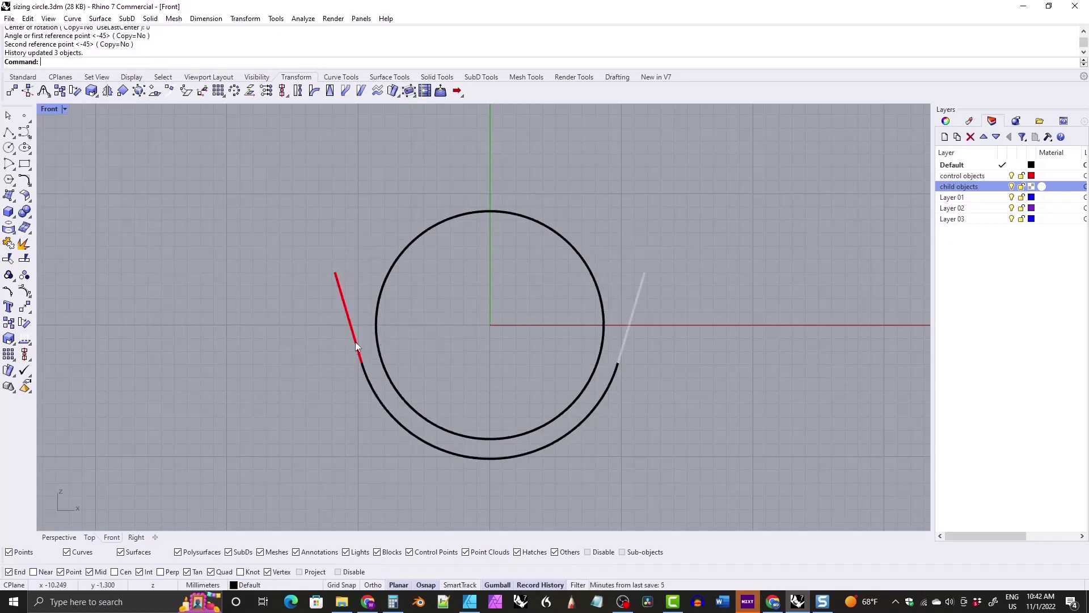
key("ctrl+z")
key("Escape")
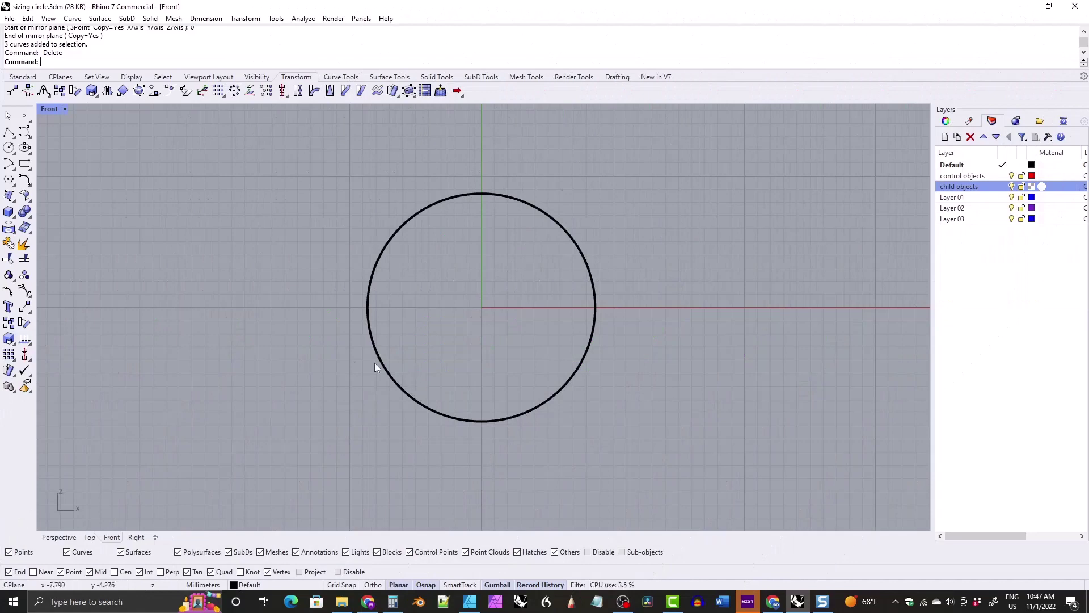
- Draw a 1.9 mm horizontal line outward from the sizing circle's left quadrant
left_click(341, 76)
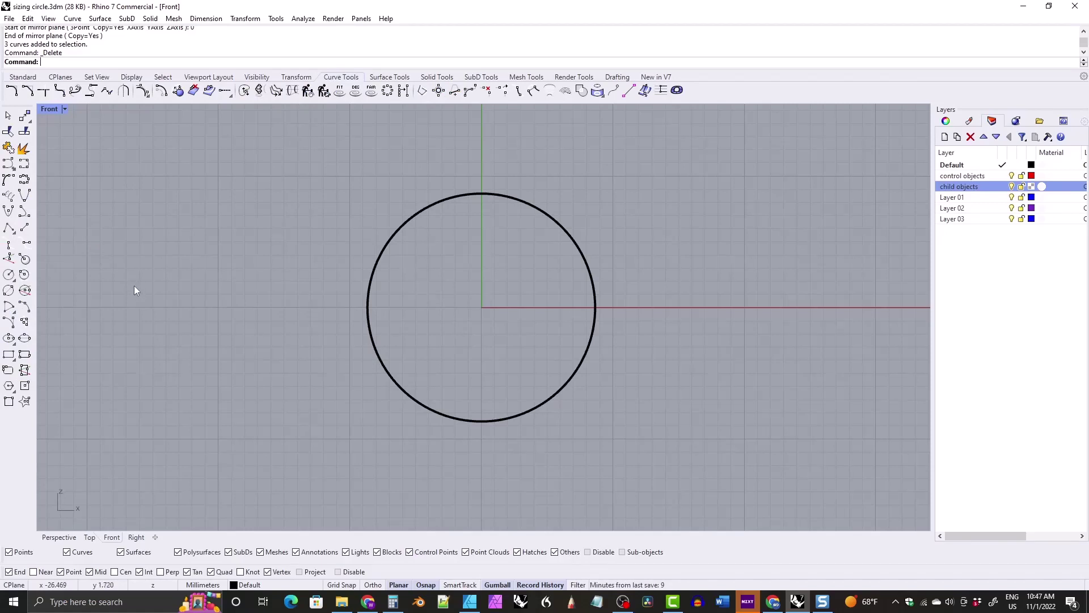
left_click(25, 228)
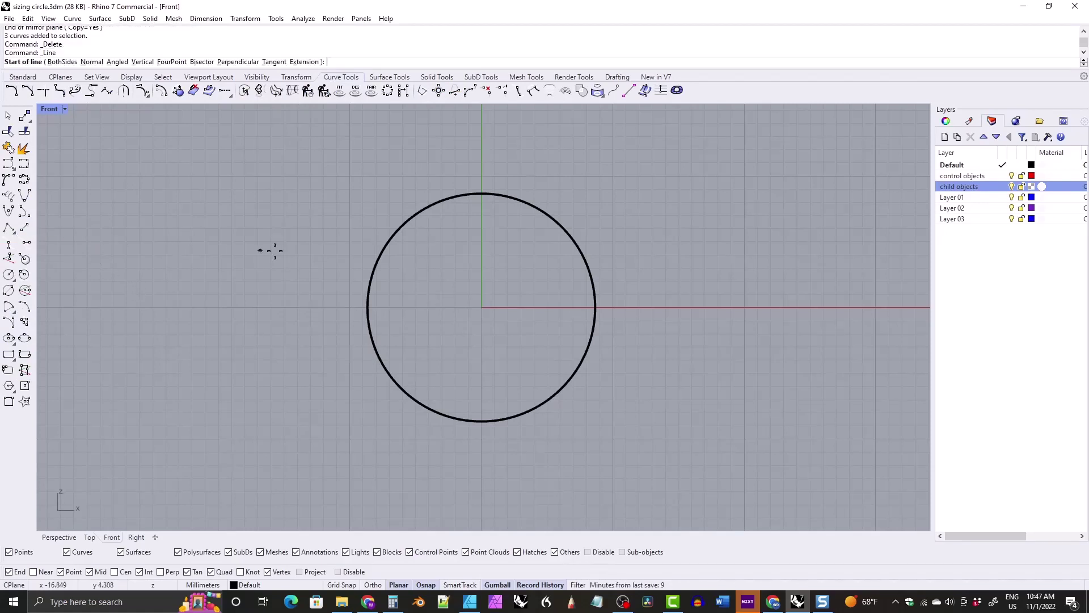
left_click(365, 305)
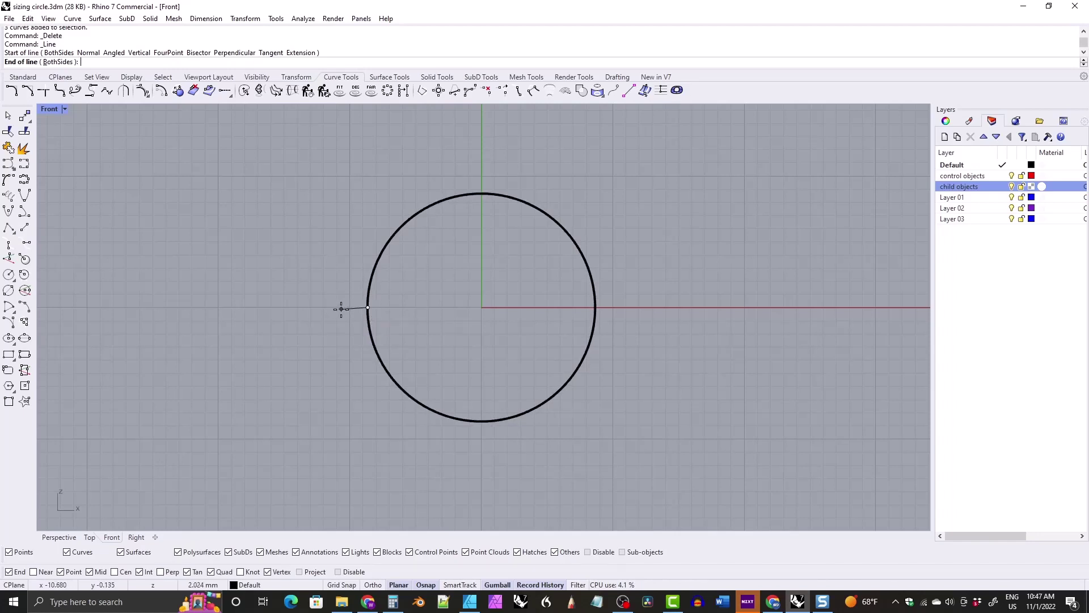
type("1.9")
key("Return")
key("F8")
left_click(297, 307)
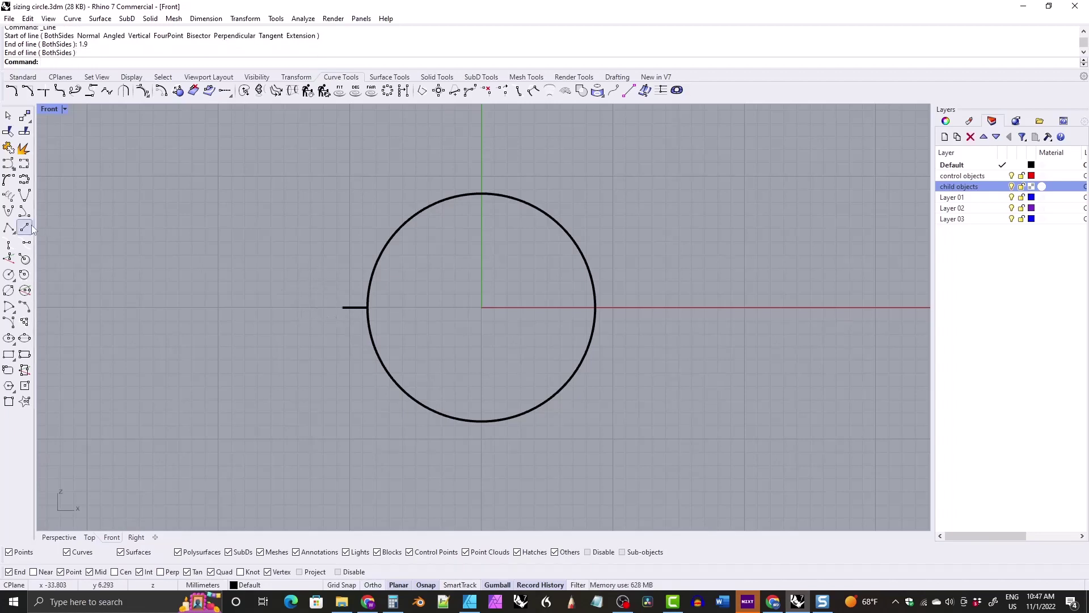
- Draw a 1.6 mm vertical line downward from the sizing circle's bottom quadrant
key("Return")
left_click(483, 431)
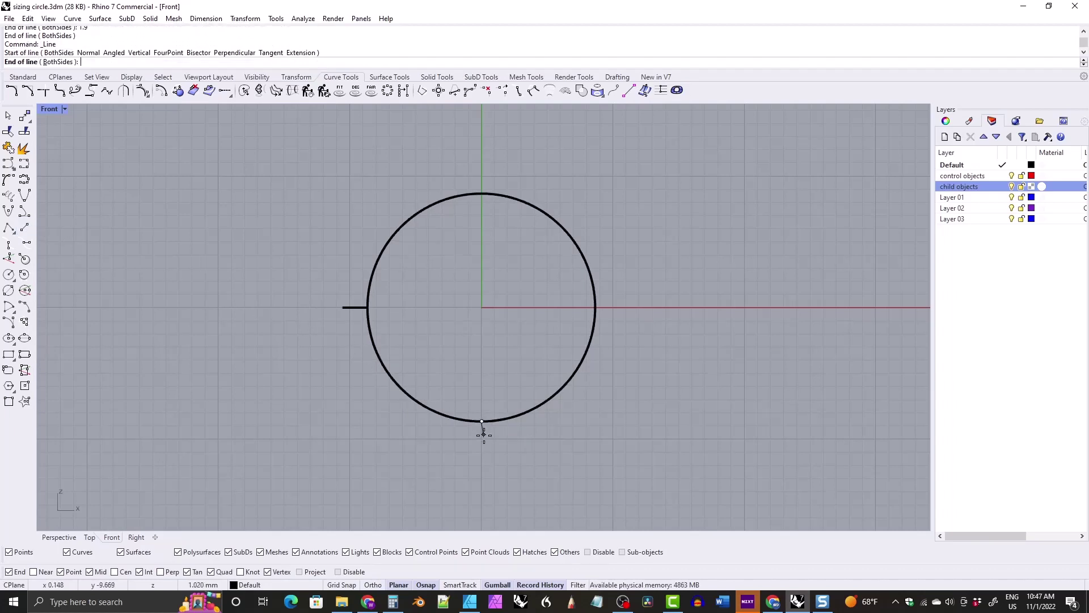
type("1.6")
key("Return")
key("F8")
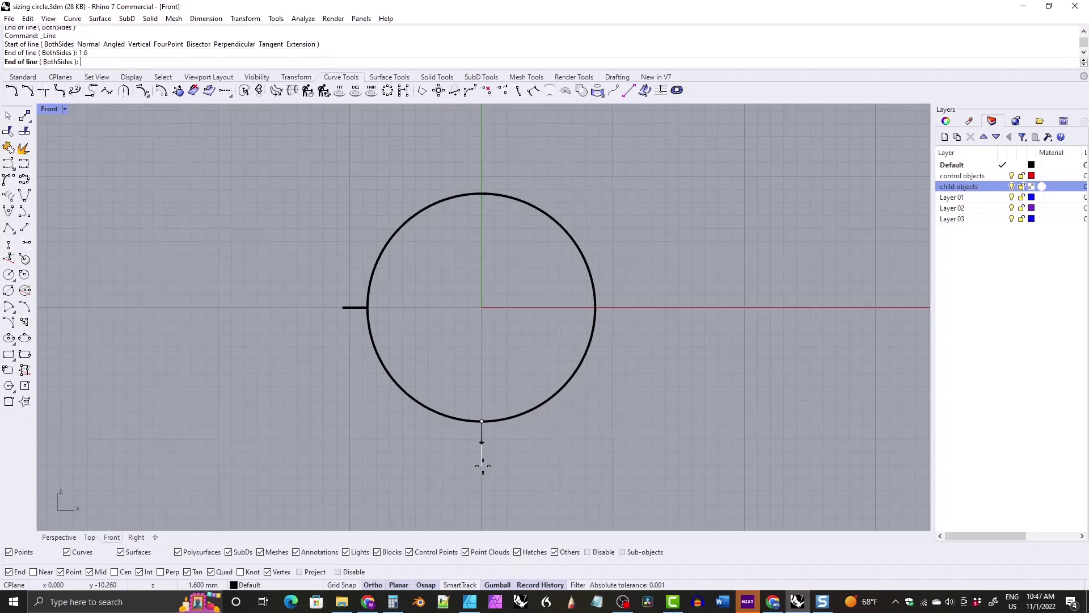
left_click(482, 472)
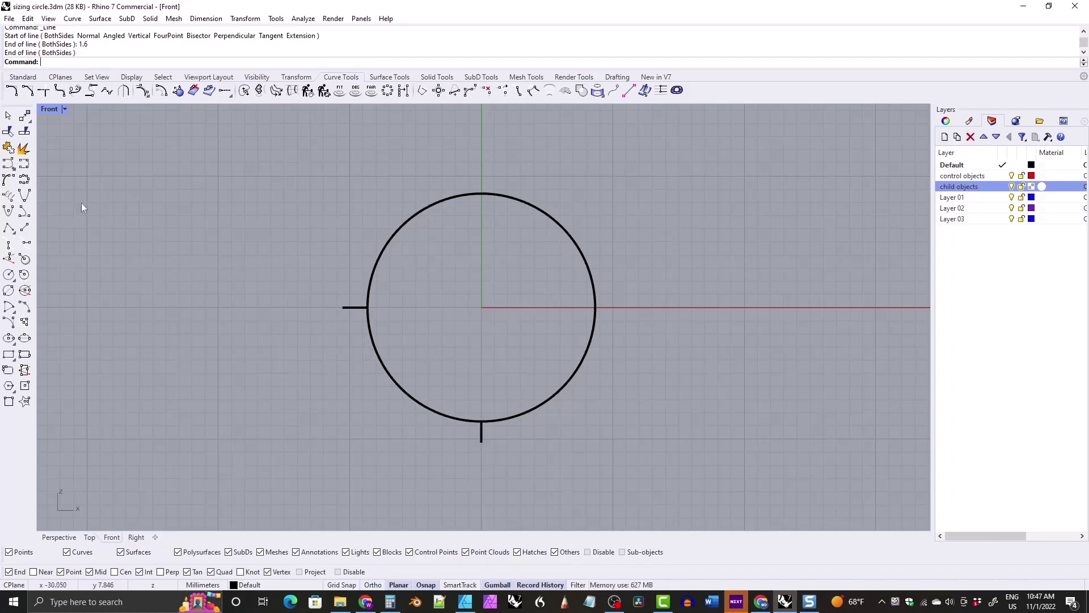
- Draw an ellipse centred at 0 with its axes ending at the outer ends of the 1.9 mm and 1.6 mm lines
left_click(25, 339)
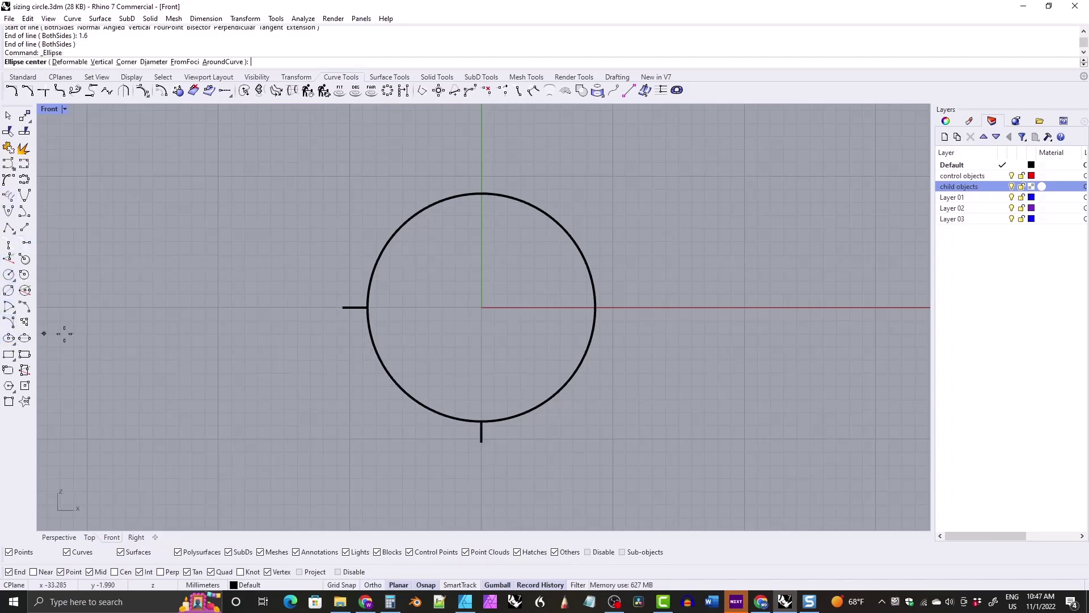
type("0")
key("Return")
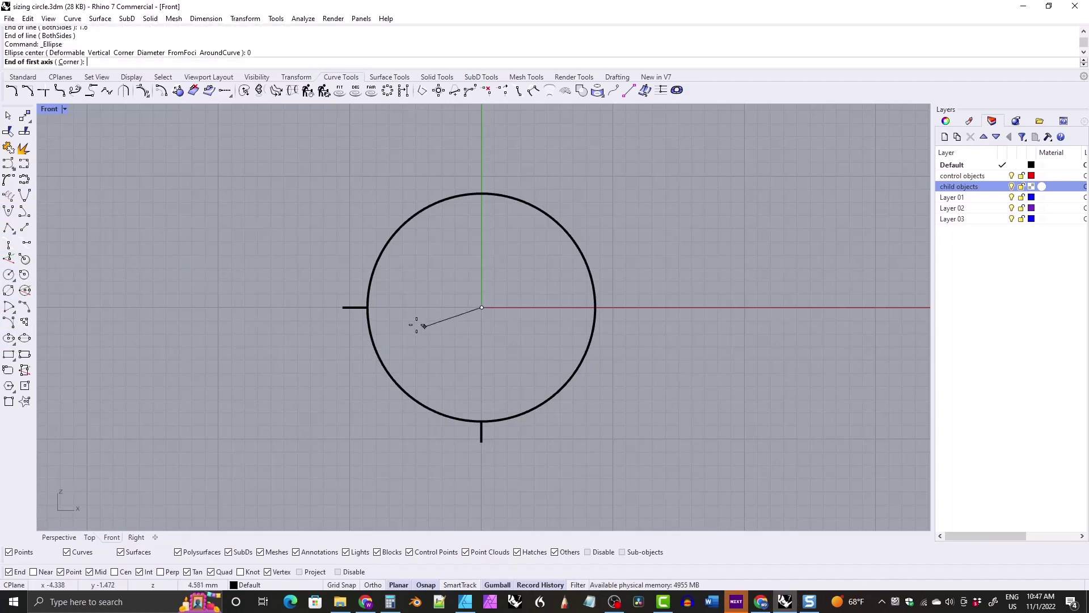
left_click(343, 307)
left_click(481, 442)
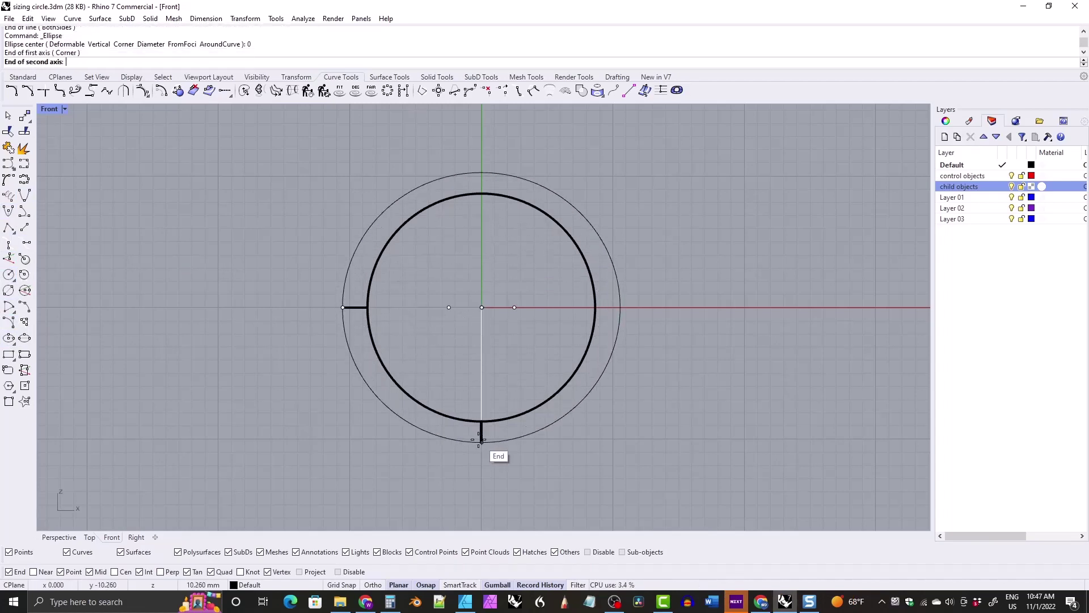
- Try splitting the ellipse with the left and bottom lines and deleting the larger piece, and undo both operations
left_click(344, 287)
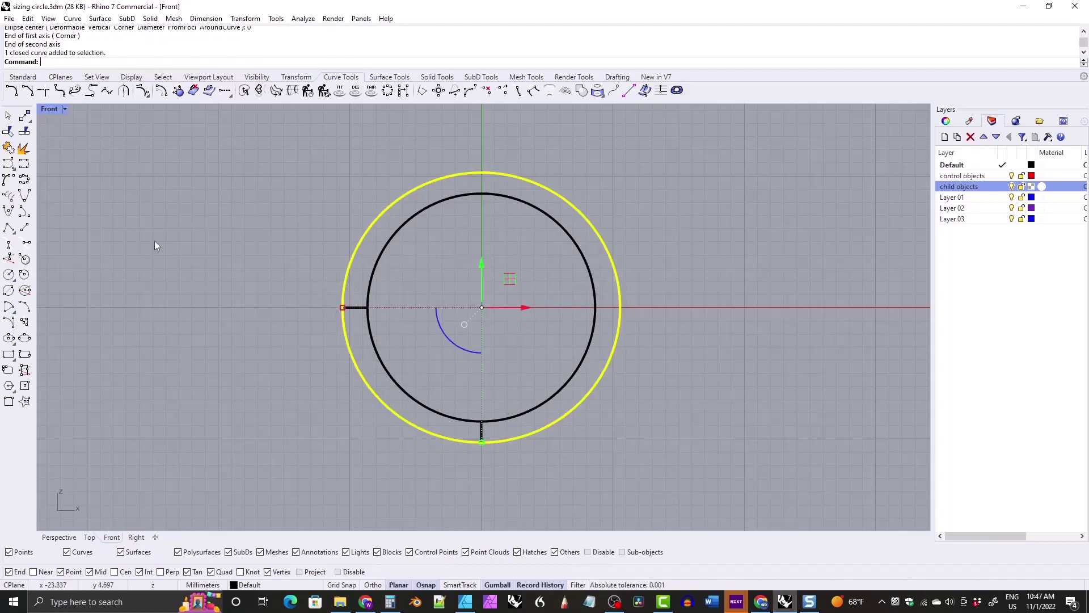
left_click(23, 131)
left_click(353, 307)
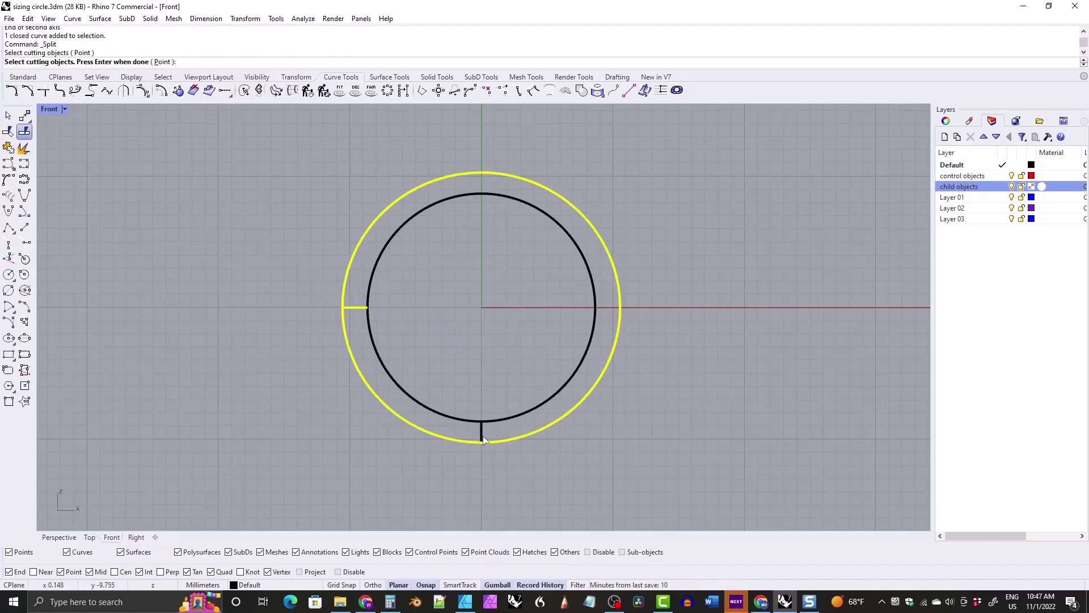
left_click(483, 438)
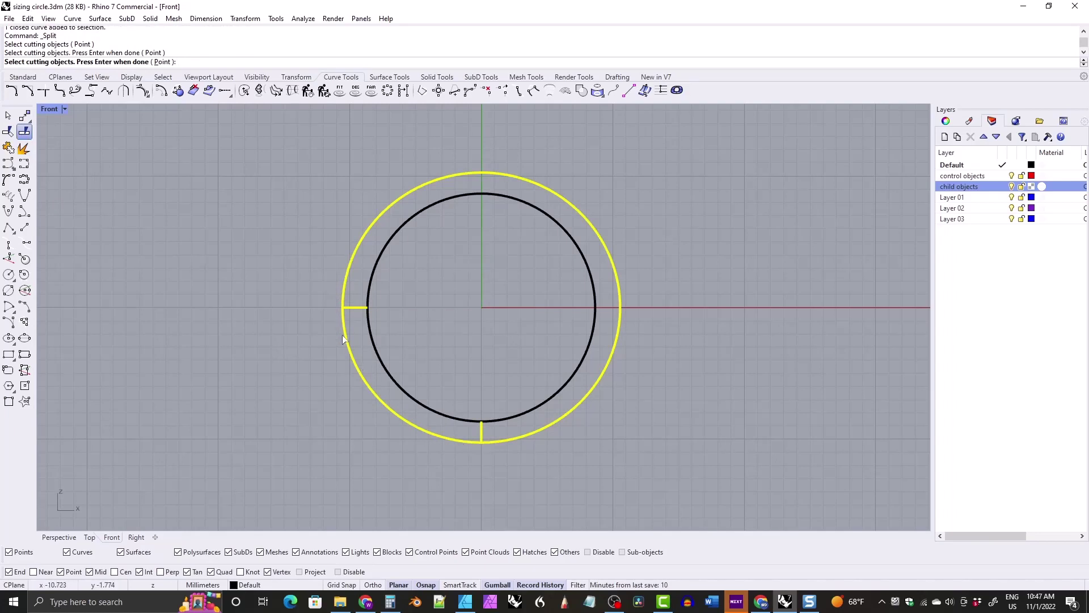
key("Return")
left_click(345, 288)
key("Delete")
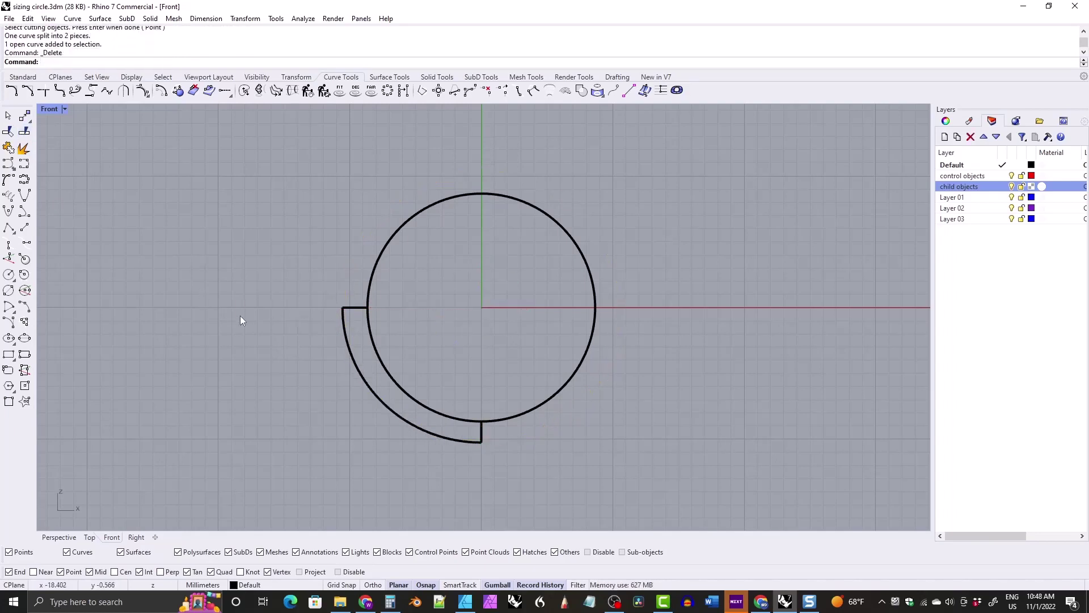
key("ctrl+z")
left_click(277, 329)
- Mirror the left 1.9 mm line to the circle's right side across the vertical axis through 0
left_click_drag(284, 289, 410, 332)
left_click(296, 77)
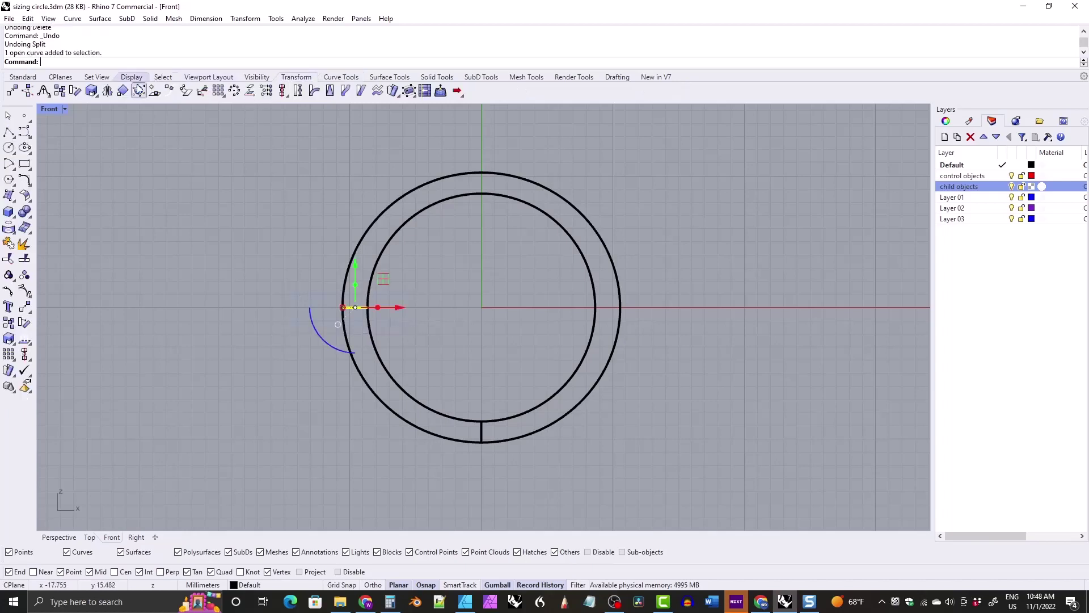
left_click(108, 91)
left_click(482, 307)
left_click(485, 272)
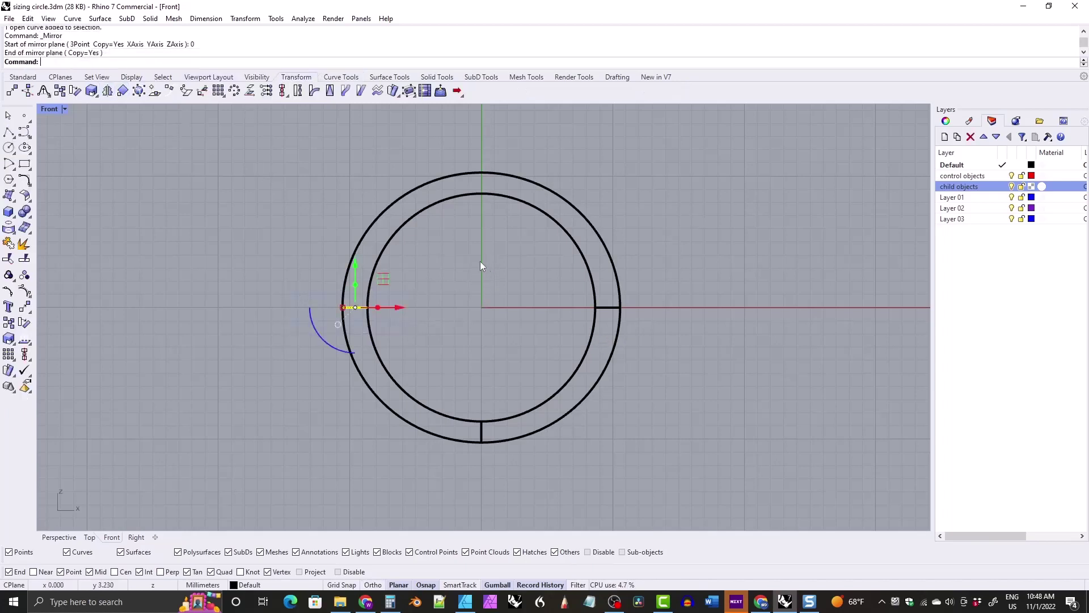
- Split the ellipse with the left line and its mirrored copy, and delete the upper half
left_click(384, 217)
left_click(25, 258)
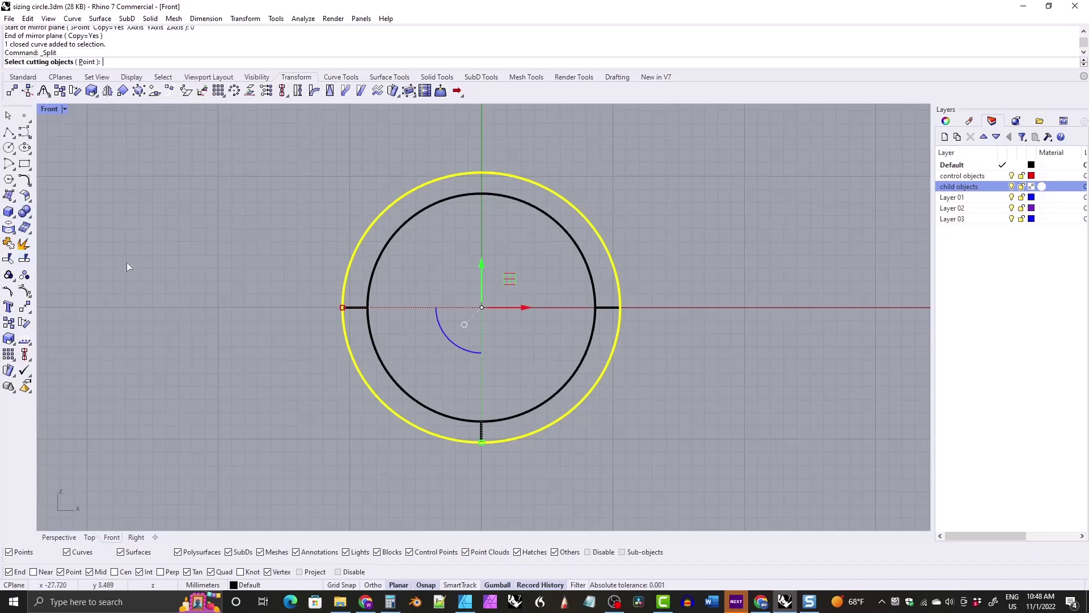
key("Return")
left_click(360, 235)
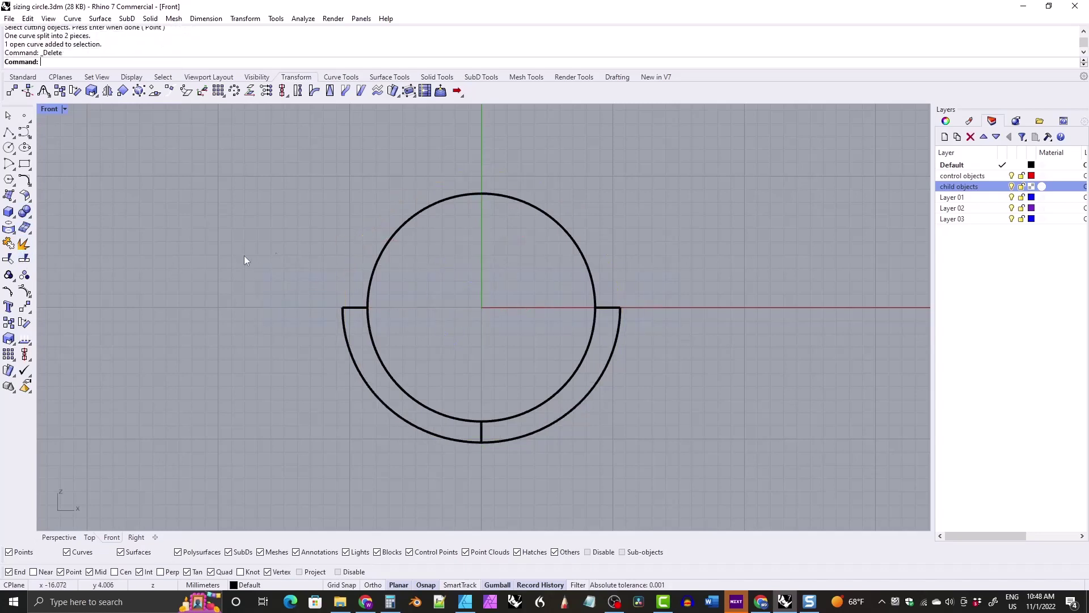
key("Delete")
- Delete the three short construction lines and the lower half-ellipse, keeping only the sizing circle
left_click_drag(310, 288, 518, 471)
key("Delete")
left_click(606, 307)
key("Delete")
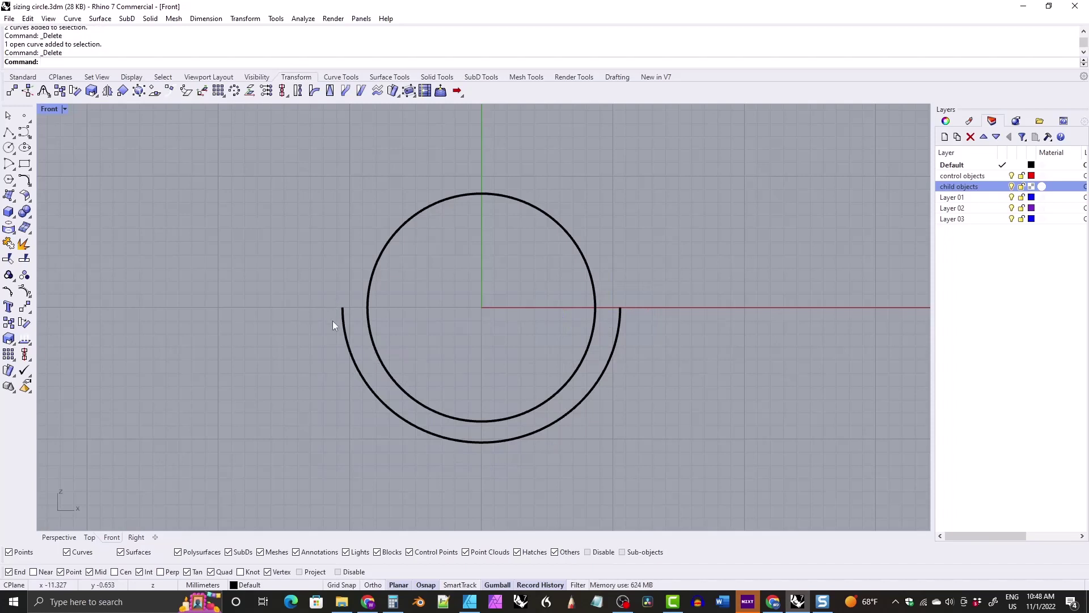
left_click(352, 356)
key("Delete")
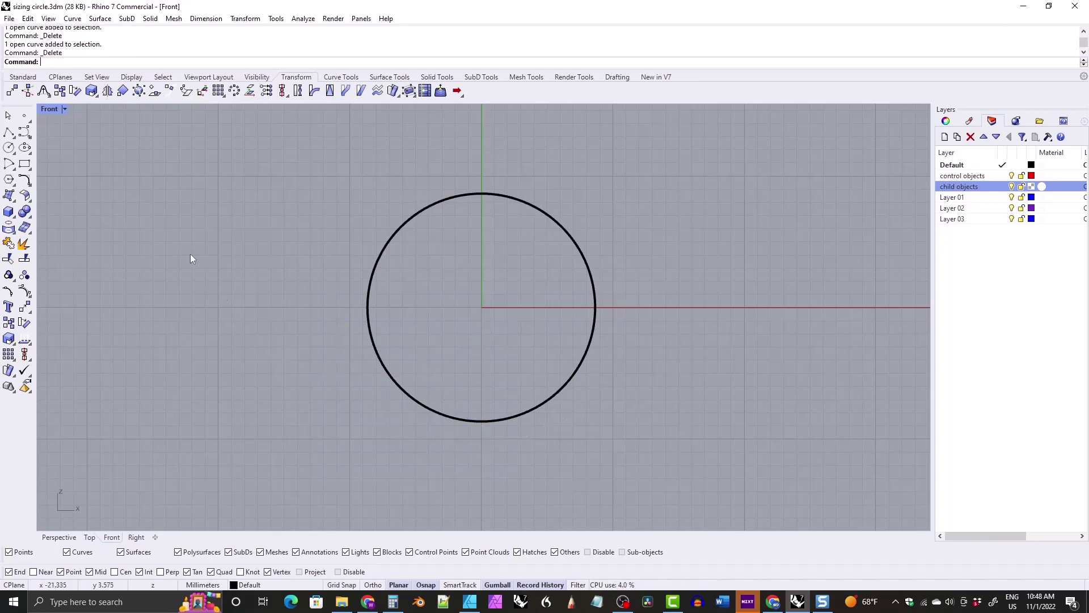
- Place a point on the circle's left quadrant and move it 1.9 mm outward
left_click(25, 115)
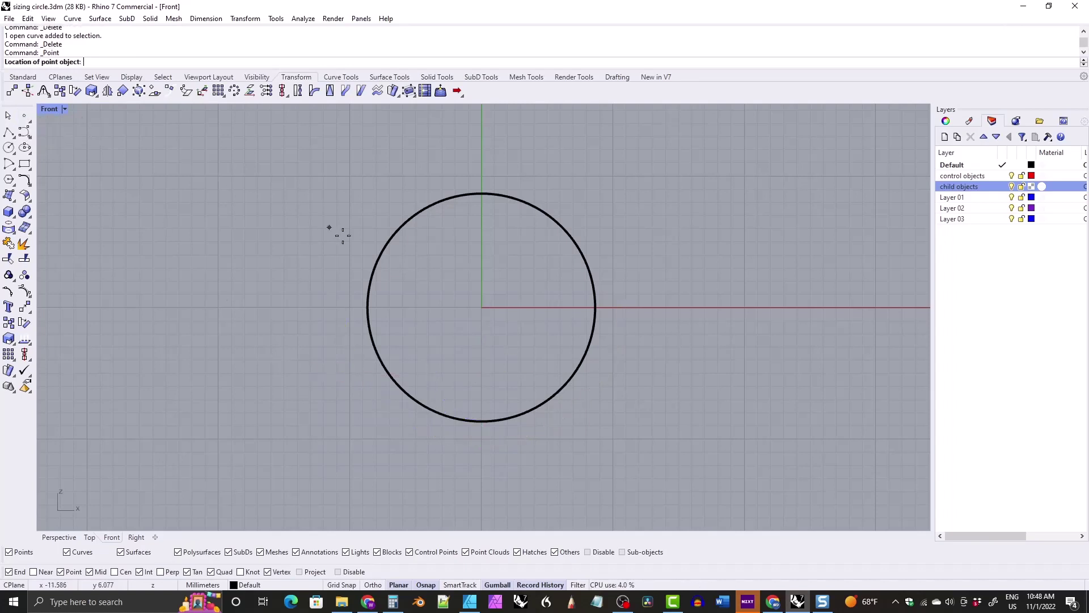
left_click(367, 307)
left_click(366, 307)
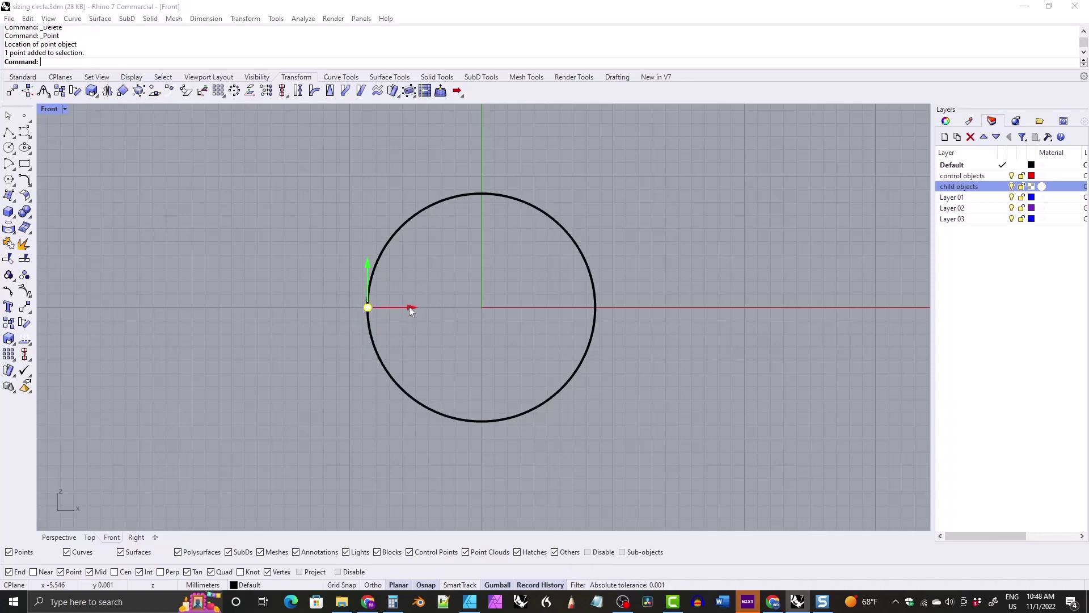
left_click(410, 308)
type("-1")
key("Return")
left_click(264, 240)
- Place a point on the circle's bottom quadrant and move it 1.6 mm downward
left_click(24, 115)
left_click(481, 421)
left_click(481, 421)
left_click(481, 379)
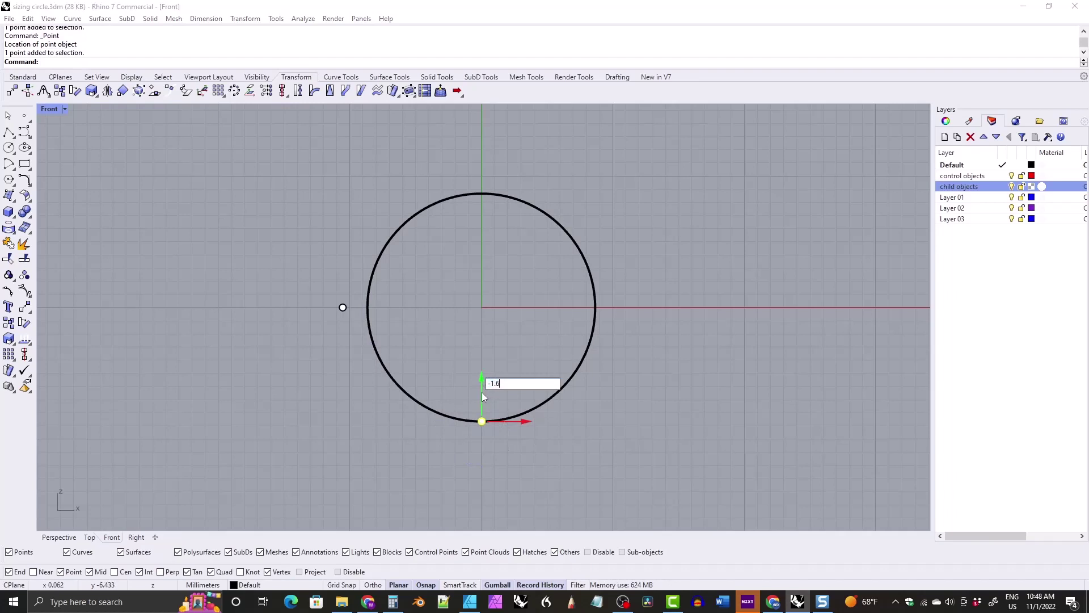
key("Return")
left_click(247, 257)
- Draw an ellipse centred at 0 with its axes ending at the left and bottom point objects
left_click(25, 148)
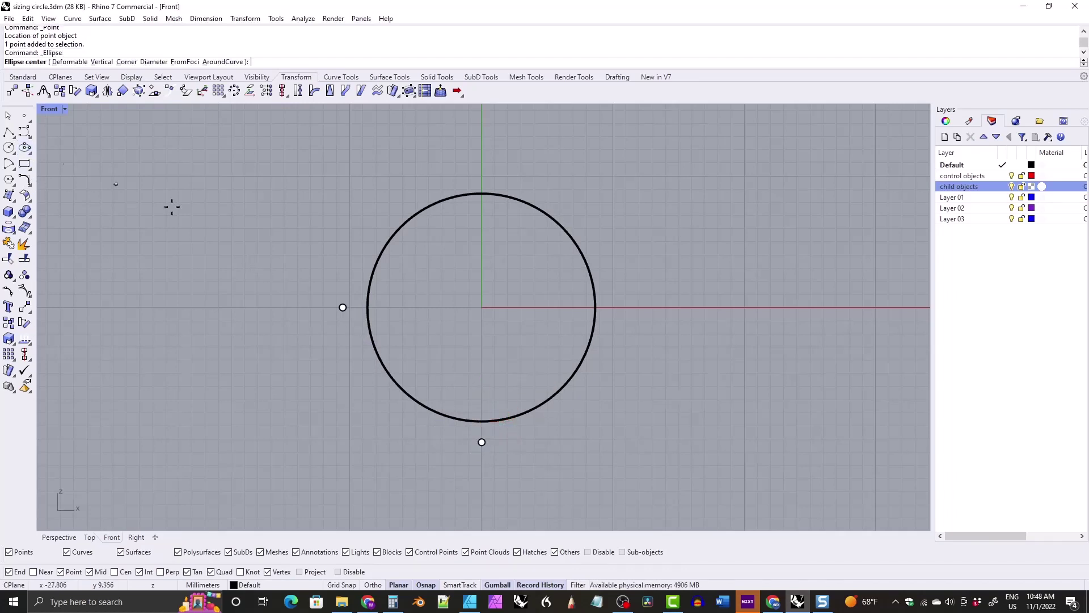
type("0")
key("Return")
left_click(343, 307)
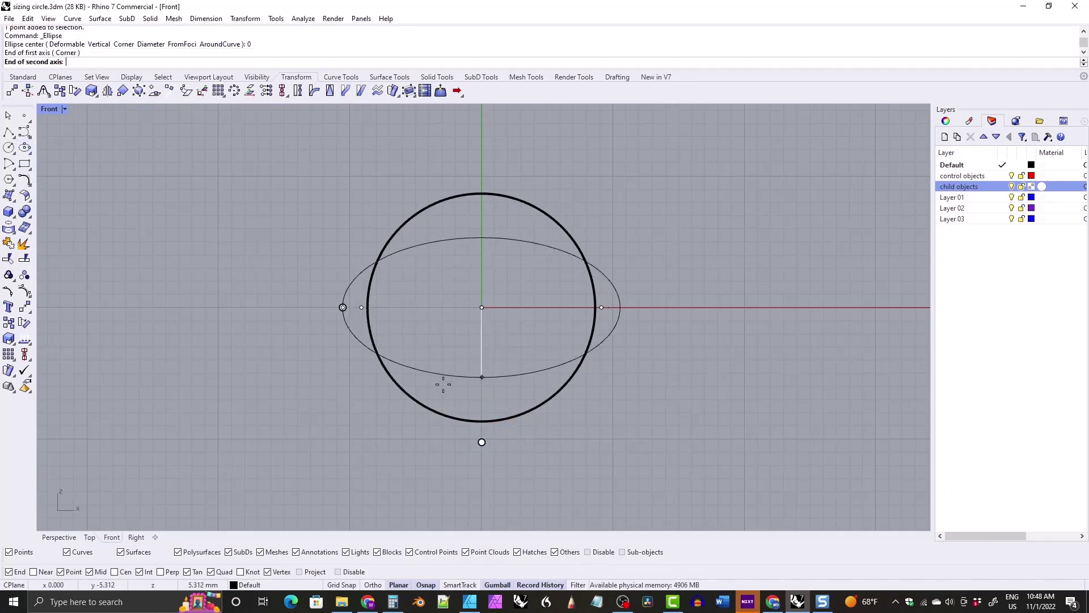
left_click(481, 442)
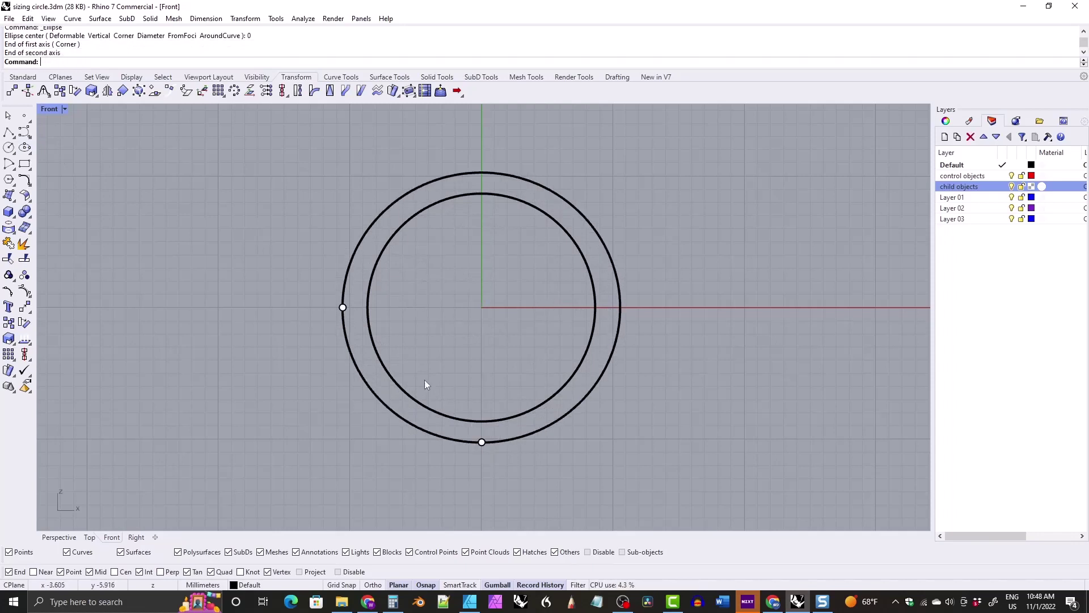
- Try splitting the ellipse at the two point objects and deleting the larger piece, and undo both operations
left_click(345, 281)
left_click(24, 258)
left_click_drag(298, 285, 529, 478)
key("Return")
left_click(348, 237)
key("Delete")
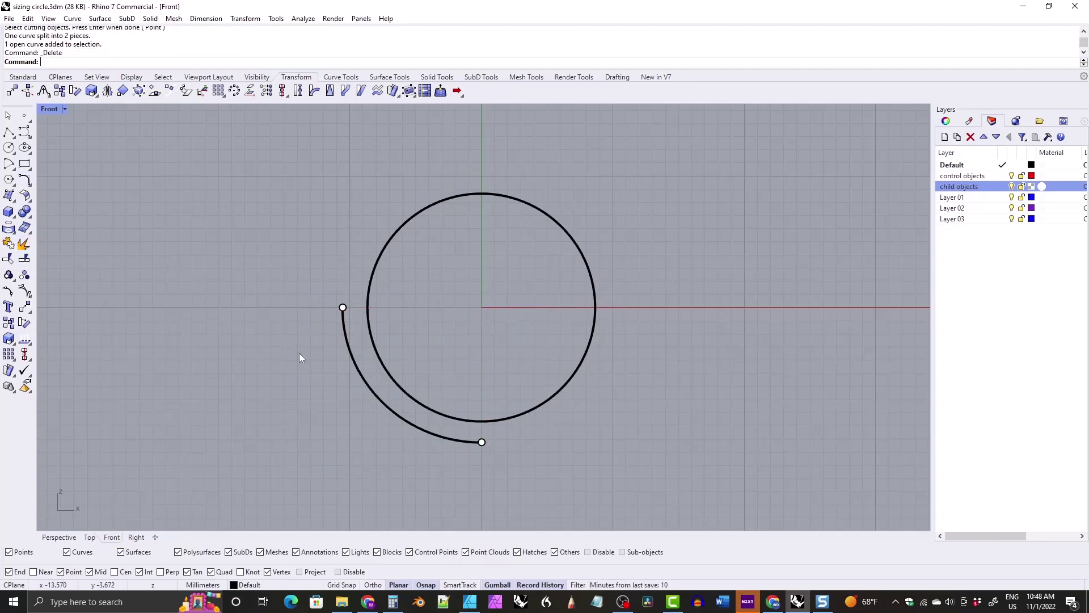
key("ctrl+z")
key("ctrl+z")
key("Escape")
- Mirror the point object on the ellipse's left side across the vertical axis through 0
left_click(342, 307)
left_click(107, 91)
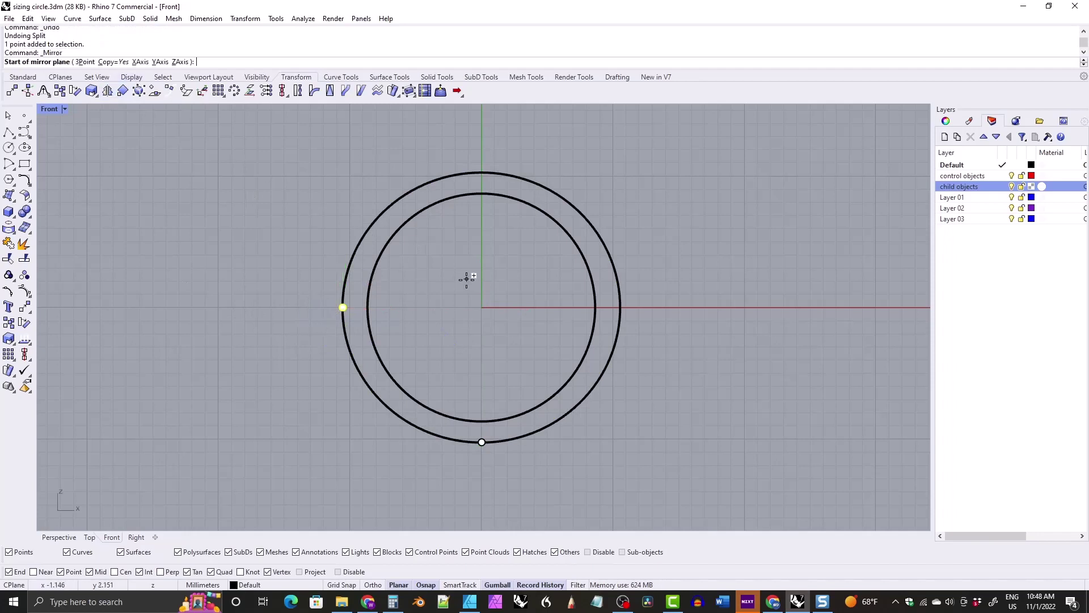
type("0")
key("Return")
left_click(478, 259)
- Split the ellipse using the left and right point objects as cutting objects
left_click(383, 213)
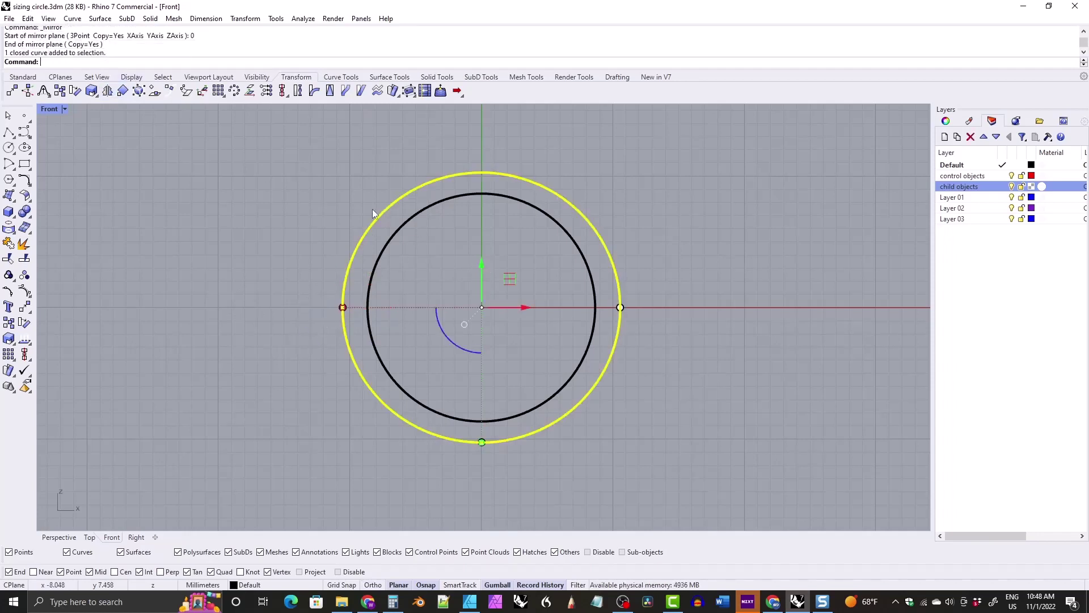
left_click(23, 244)
left_click_drag(299, 287, 638, 342)
key("Return")
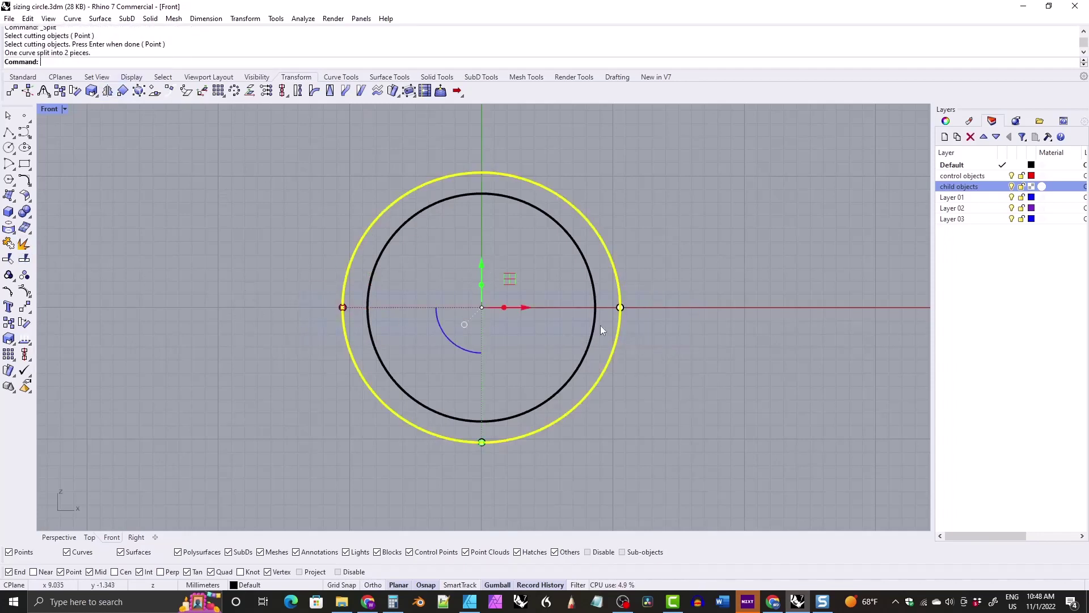
- Delete the upper half of the split ellipse and all three point objects
left_click(343, 263)
key("Delete")
left_click_drag(288, 288, 493, 454)
key("Delete")
left_click_drag(526, 278, 683, 356)
key("Delete")
right_click_drag(372, 291, 376, 296)
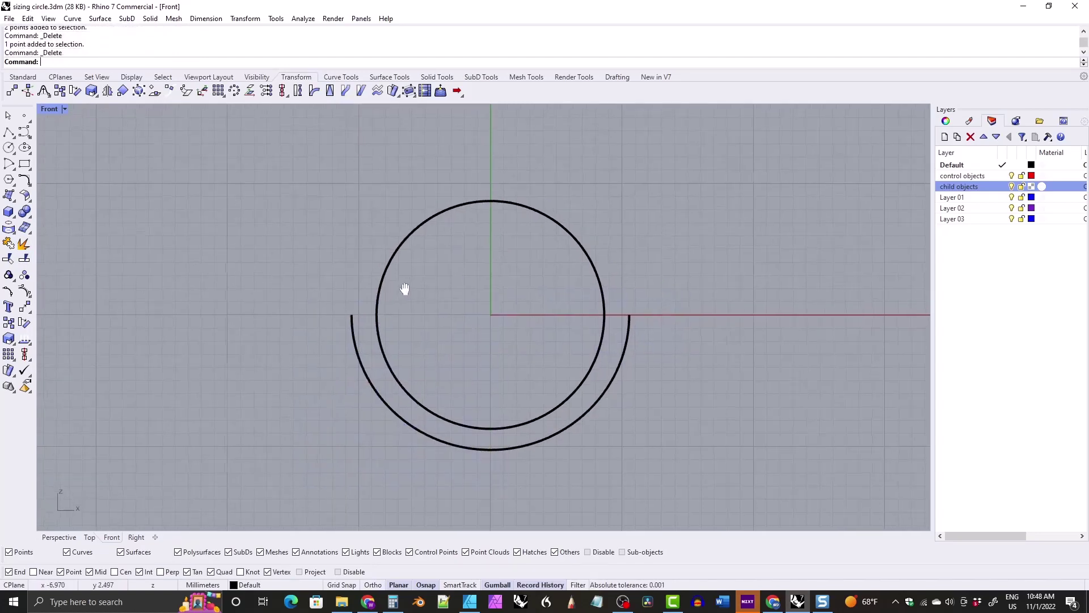
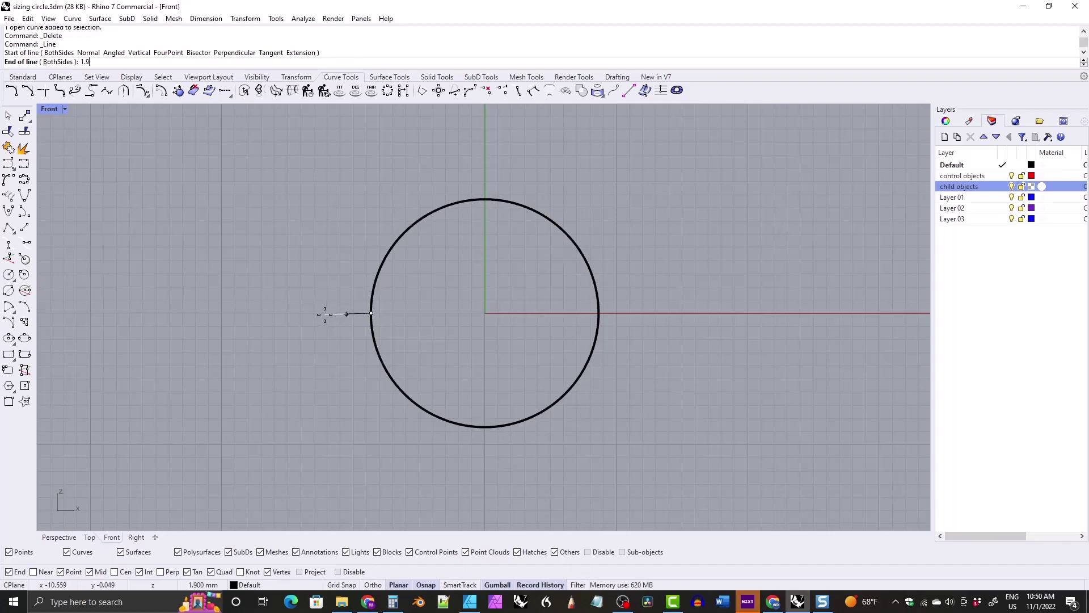
- Draw a 1.9 mm horizontal line outward from the circle's left quadrant
type("9")
key("Return")
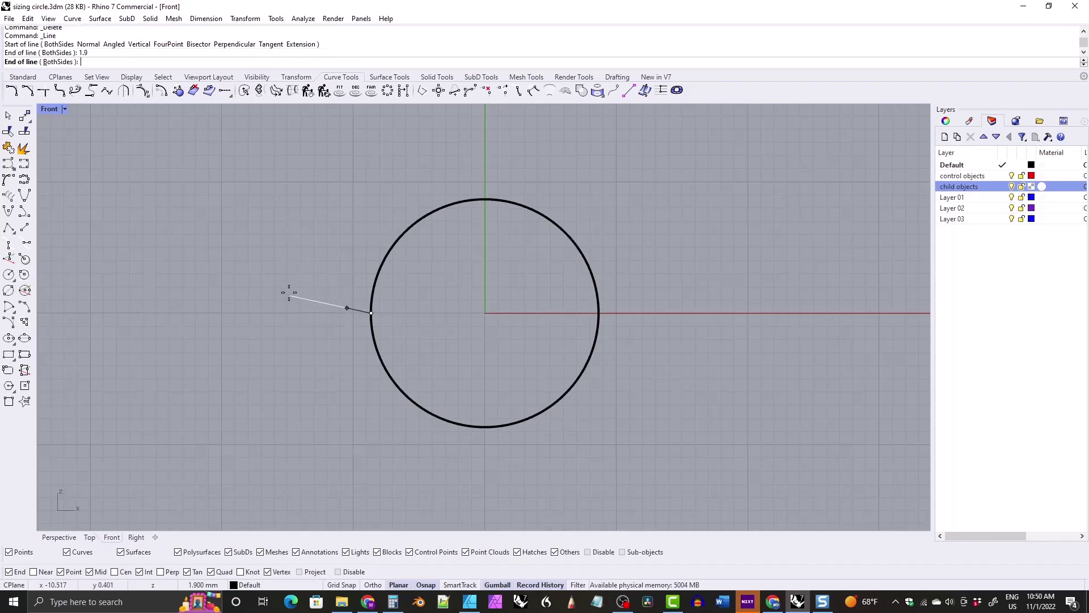
left_click(277, 310)
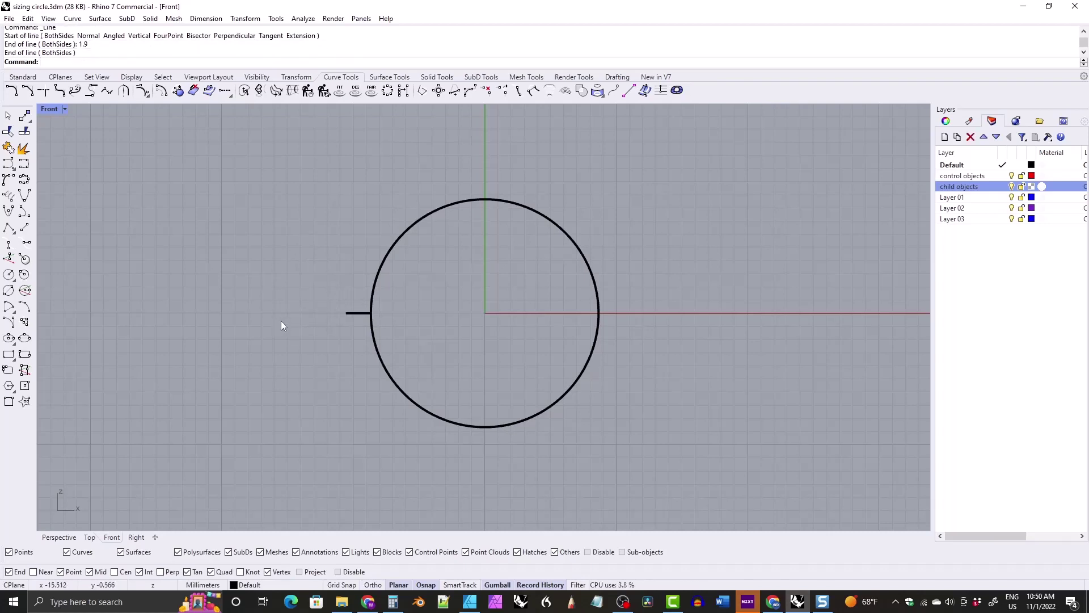
- Try a 1.6 mm line downward from the circle's bottom quadrant, and delete it
key("Return")
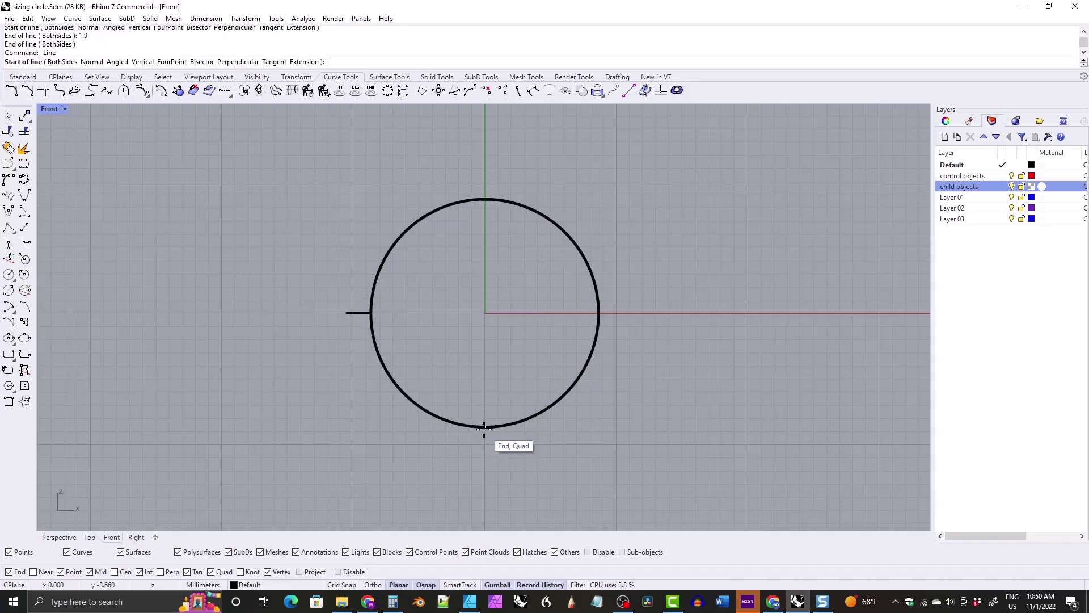
left_click(484, 430)
type("1.6")
key("Return")
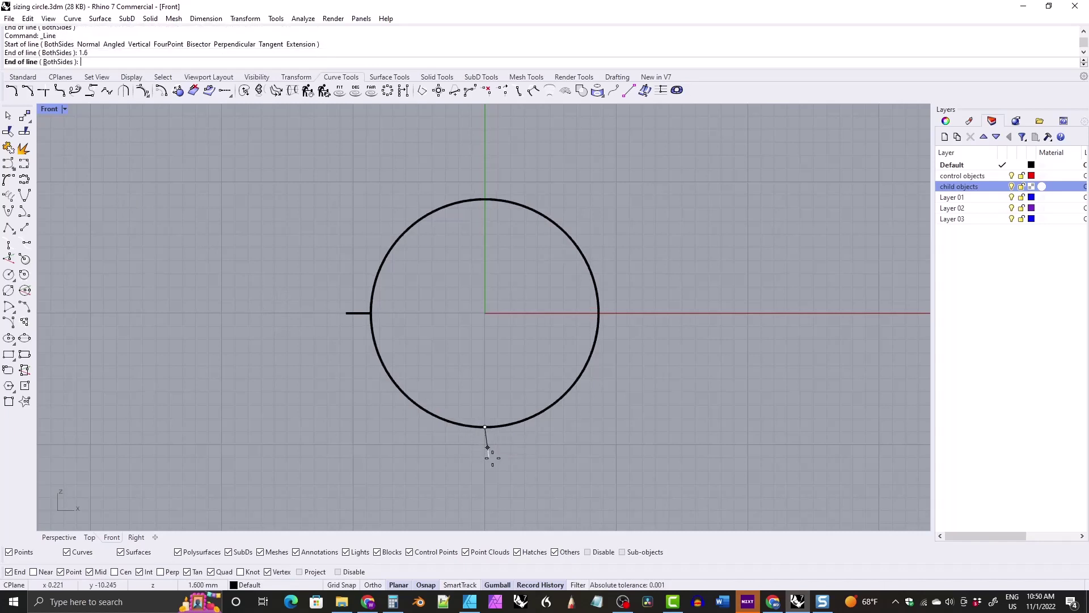
left_click(484, 471)
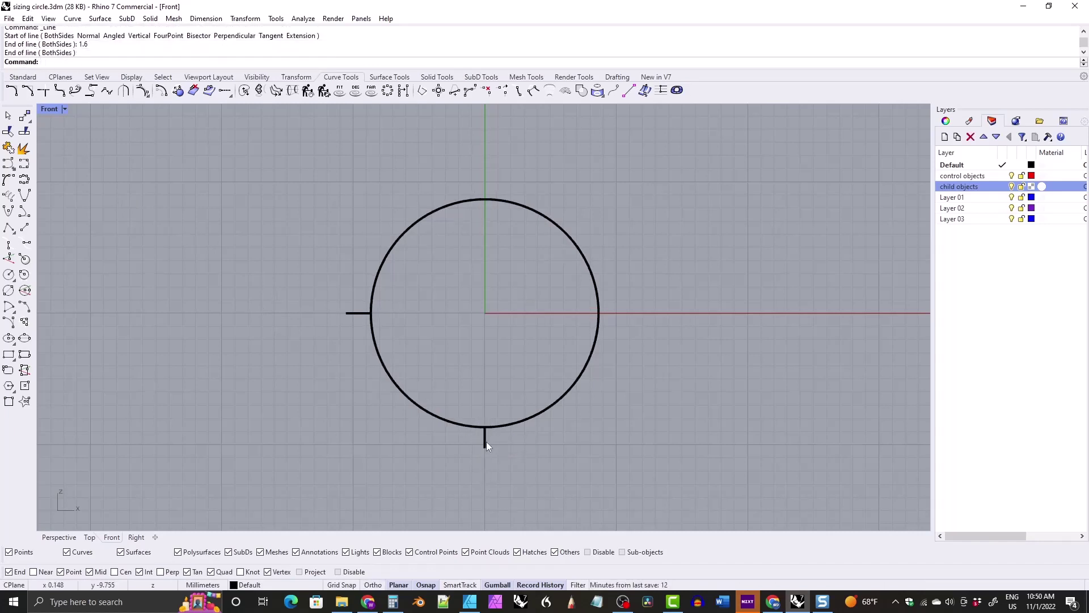
left_click(485, 444)
key("Delete")
- Draw a 1.6 mm vertical line downward from the circle's bottom quadrant
left_click(25, 227)
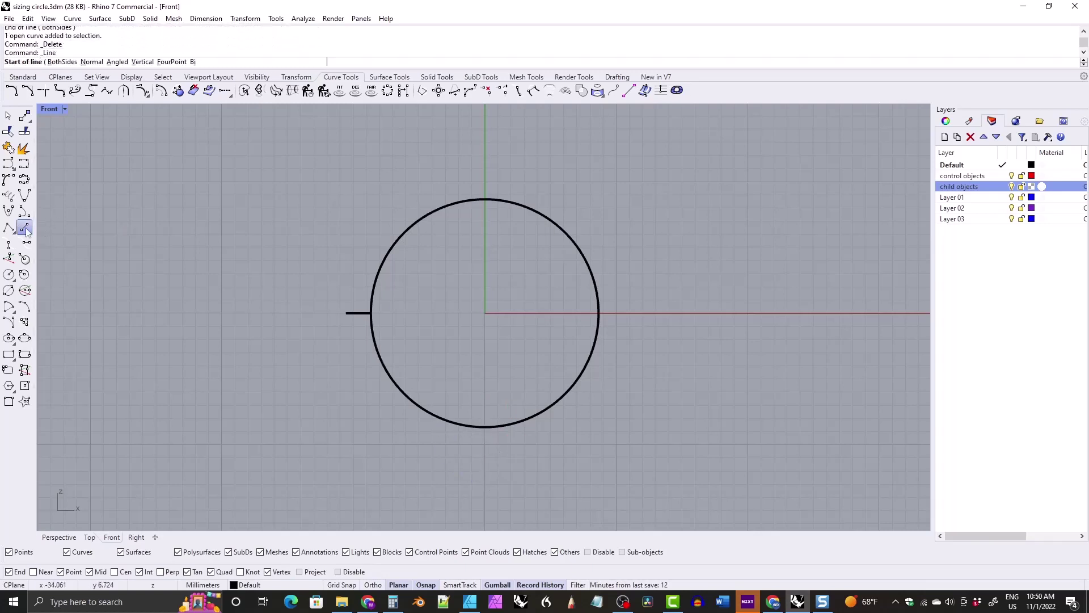
left_click(483, 427)
type("1.6")
key("Return")
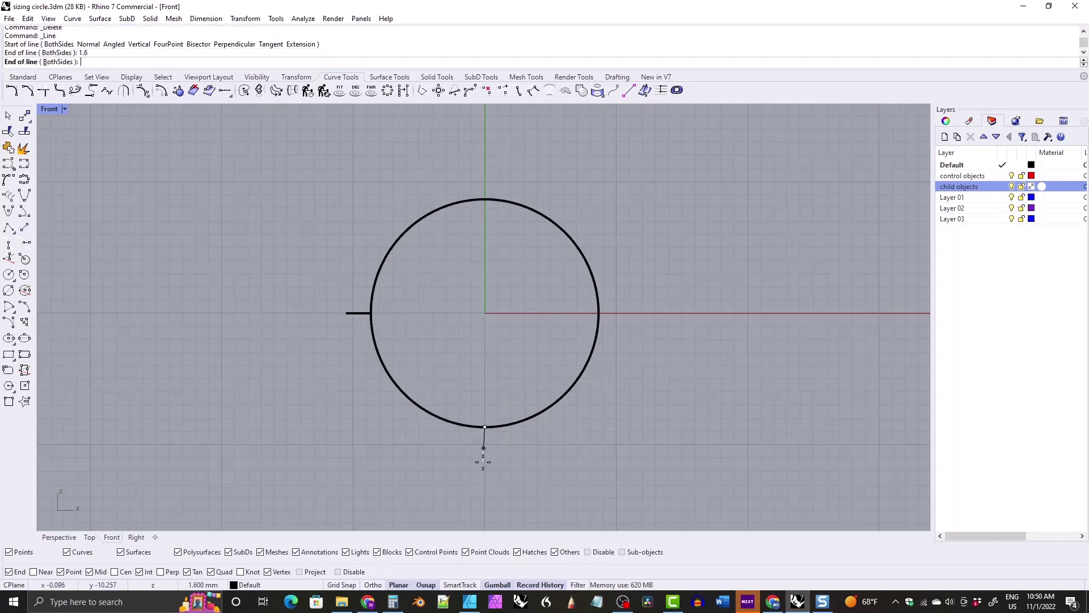
left_click(485, 447)
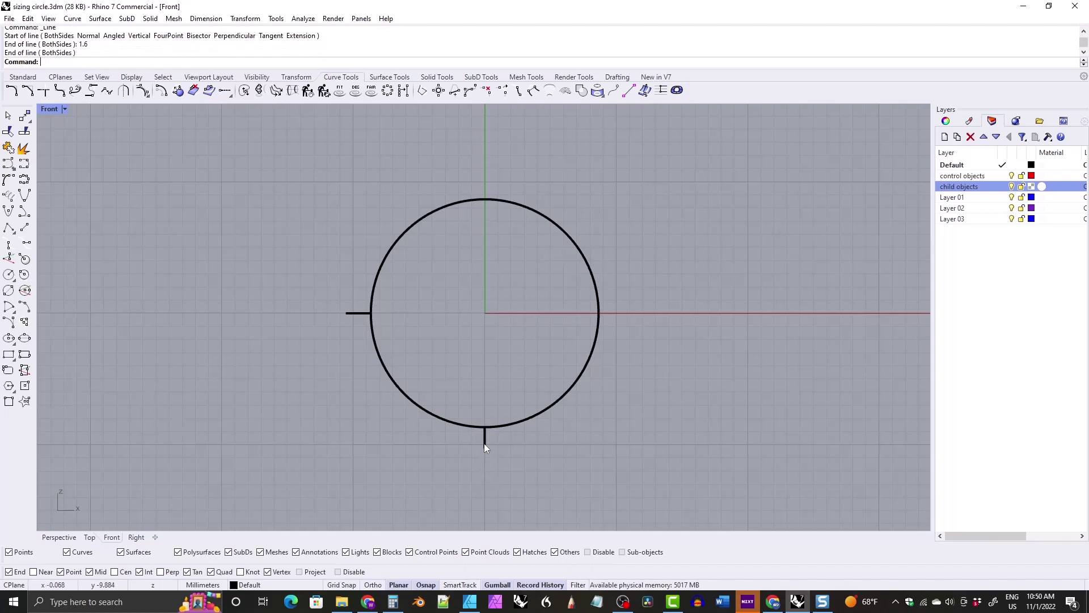
- Mirror the short line at the circle's left quadrant across the vertical axis through 0
left_click(351, 313)
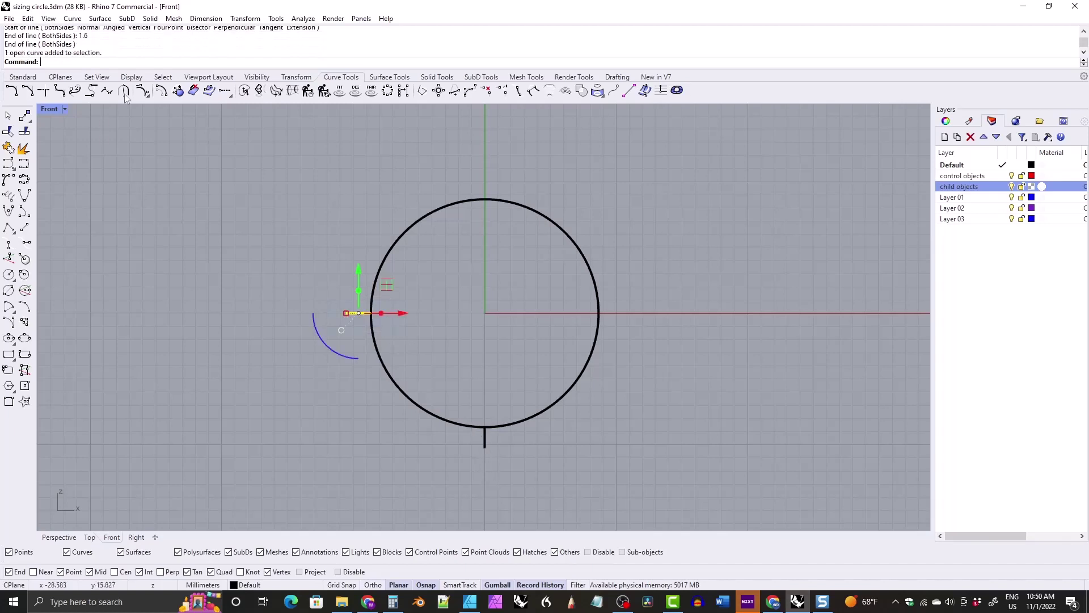
left_click(283, 77)
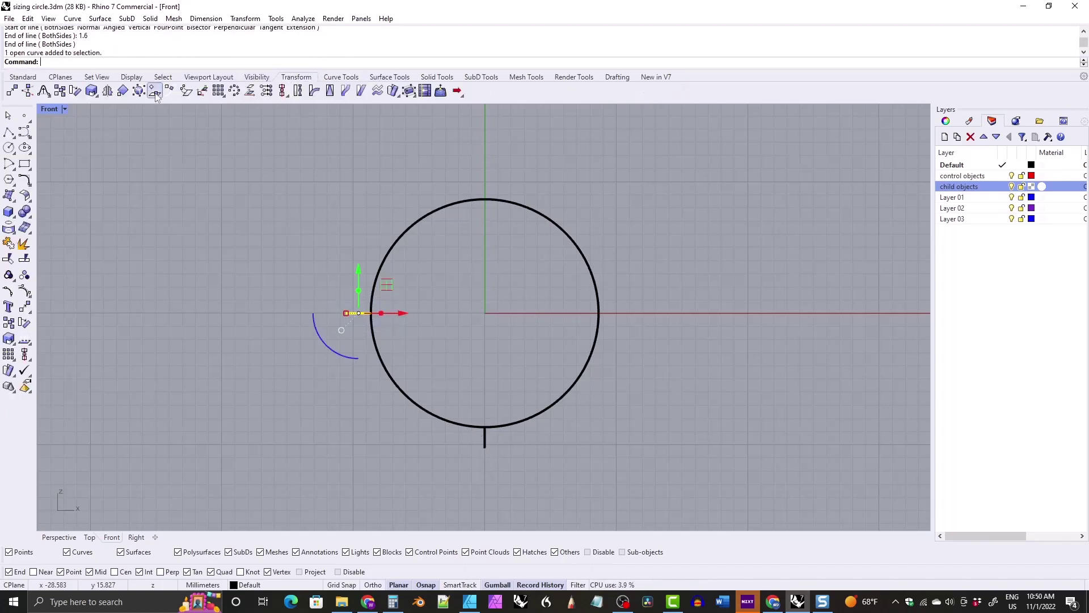
left_click(153, 91)
type("0")
key("Return")
left_click(486, 263)
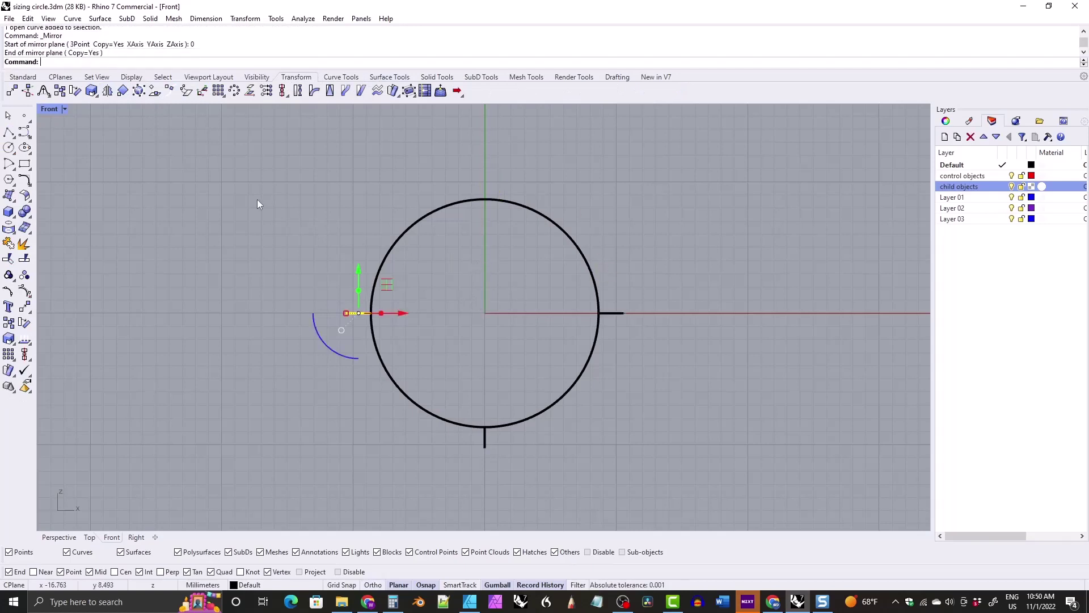
key("Escape")
- Try a start-point arc between the two side lines' outer ends through the bottom line's lower end, and delete it
left_click(9, 163)
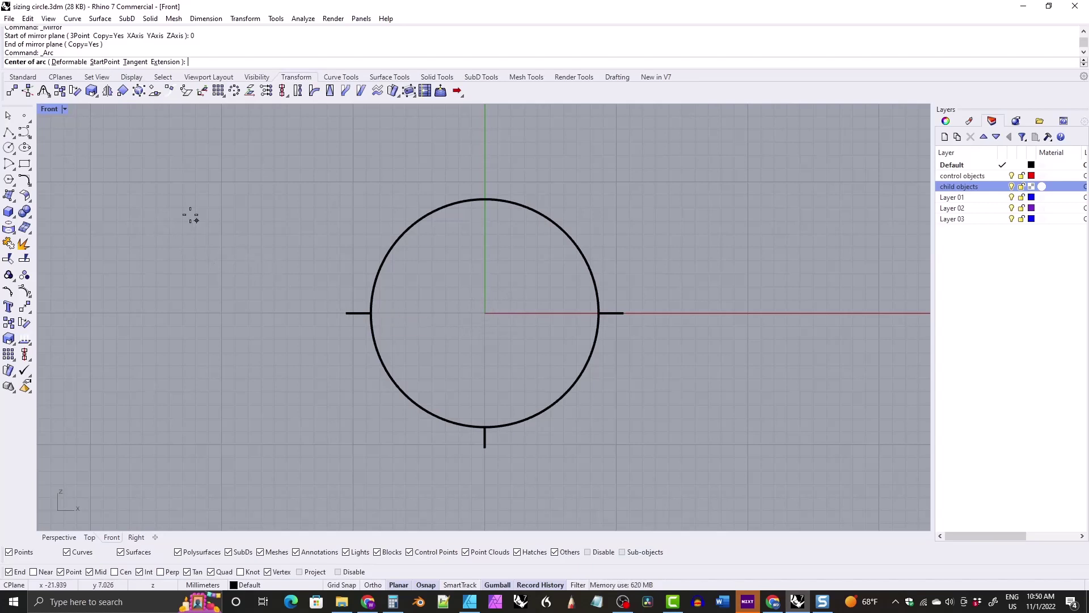
left_click(104, 61)
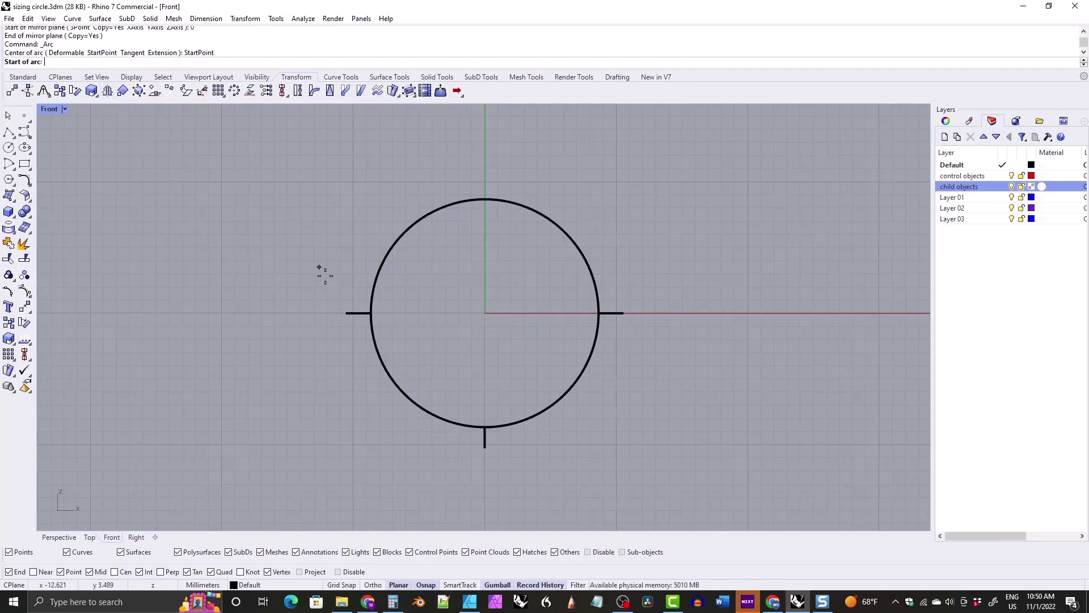
left_click(342, 313)
left_click(624, 313)
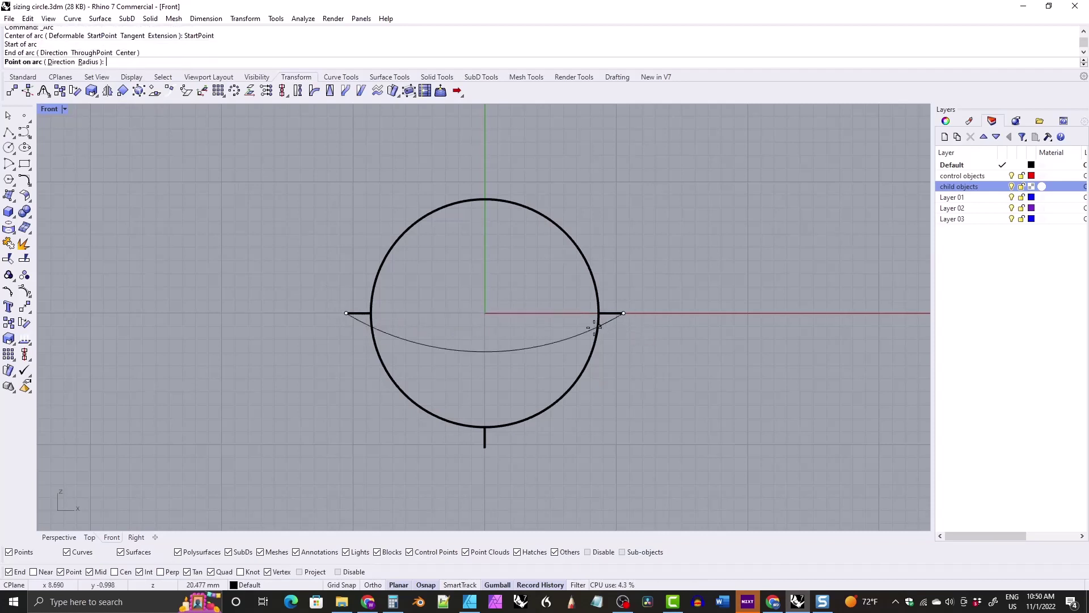
left_click(485, 447)
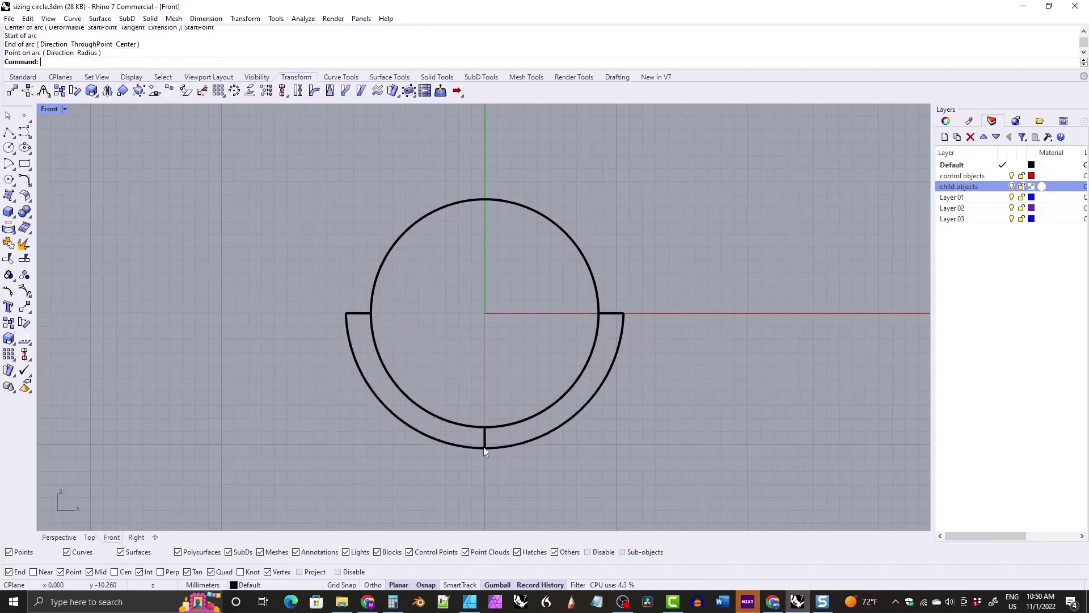
left_click_drag(316, 304, 404, 344)
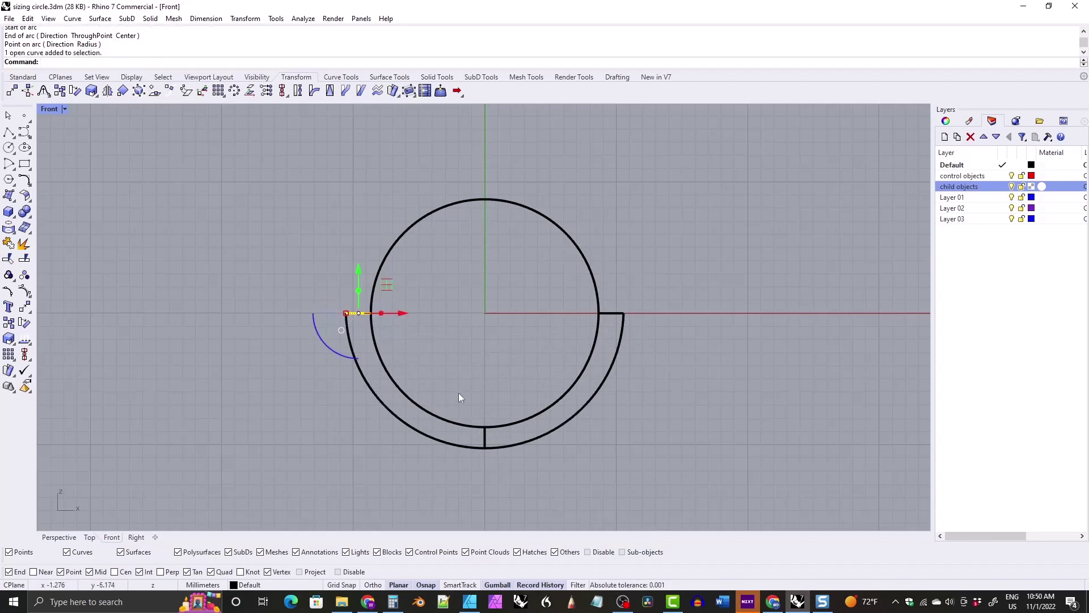
key("Delete")
- Draw an arc with the StartPoint option from the left line's outer end to the right line's outer end, through the bottom line's lower end
left_click(9, 163)
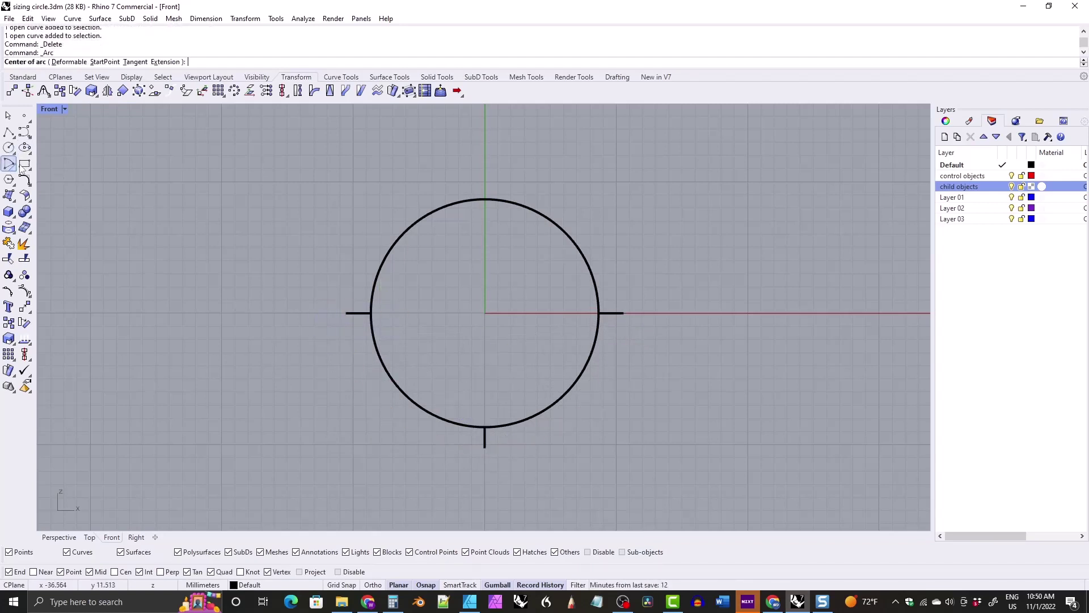
left_click(104, 61)
left_click(346, 313)
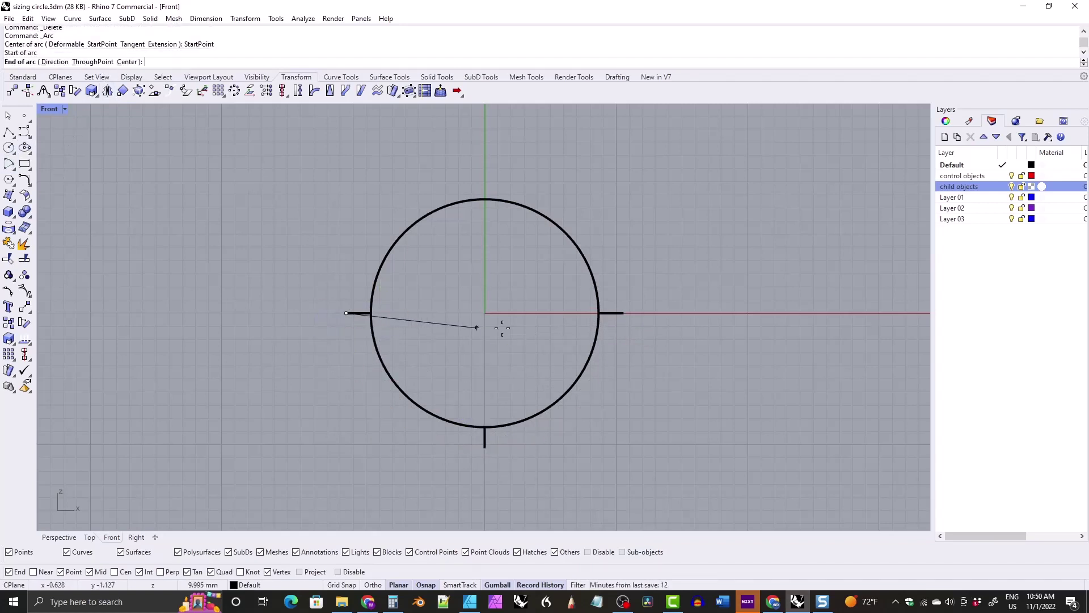
left_click(622, 312)
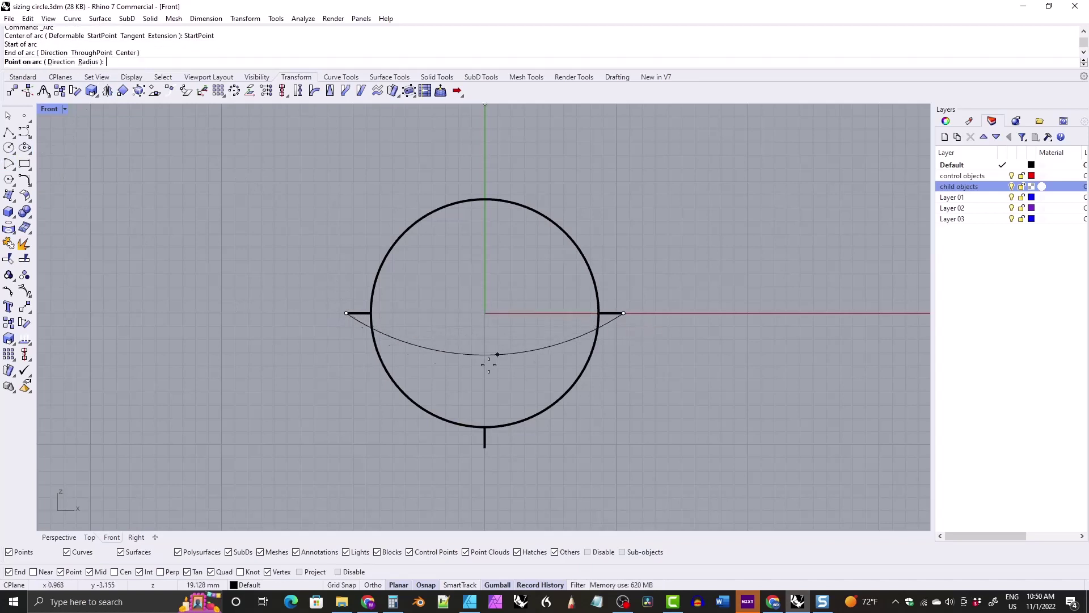
left_click(484, 448)
- Delete the three short offset lines and the outer arc, leaving only the circle
left_click_drag(306, 298, 494, 453)
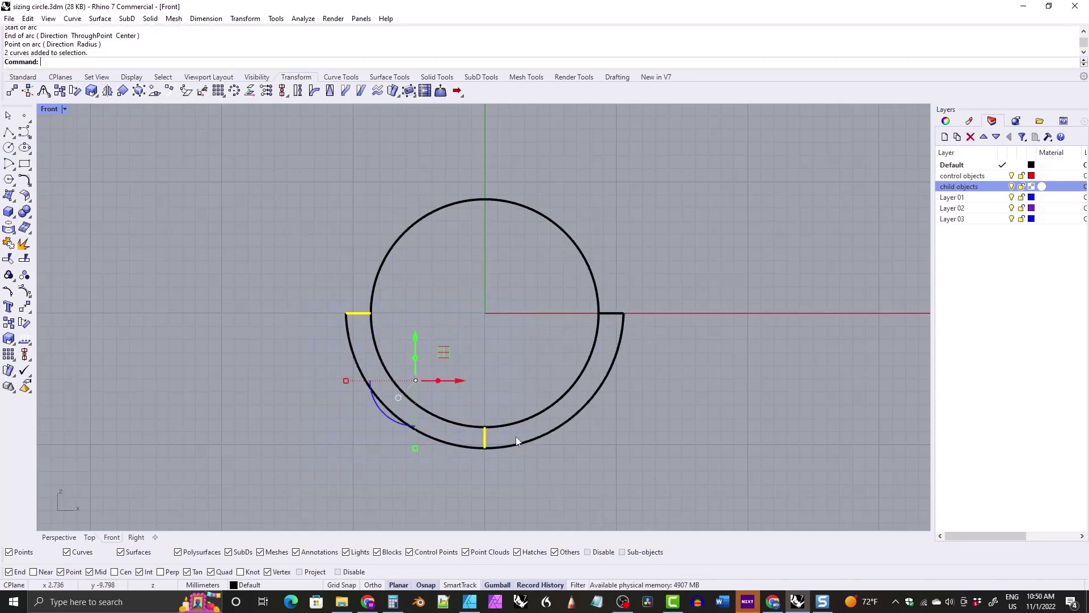
key("Delete")
left_click(613, 312)
key("Delete")
left_click(391, 415)
key("Delete")
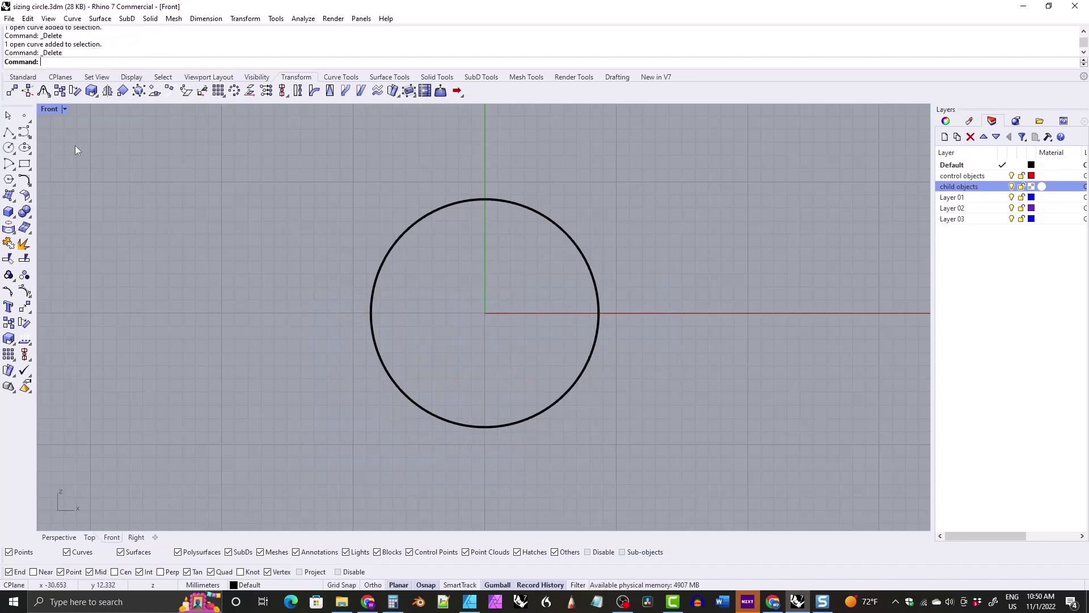
- Place a point object on the circle's left quadrant and move it 1.9 mm outward
left_click(24, 115)
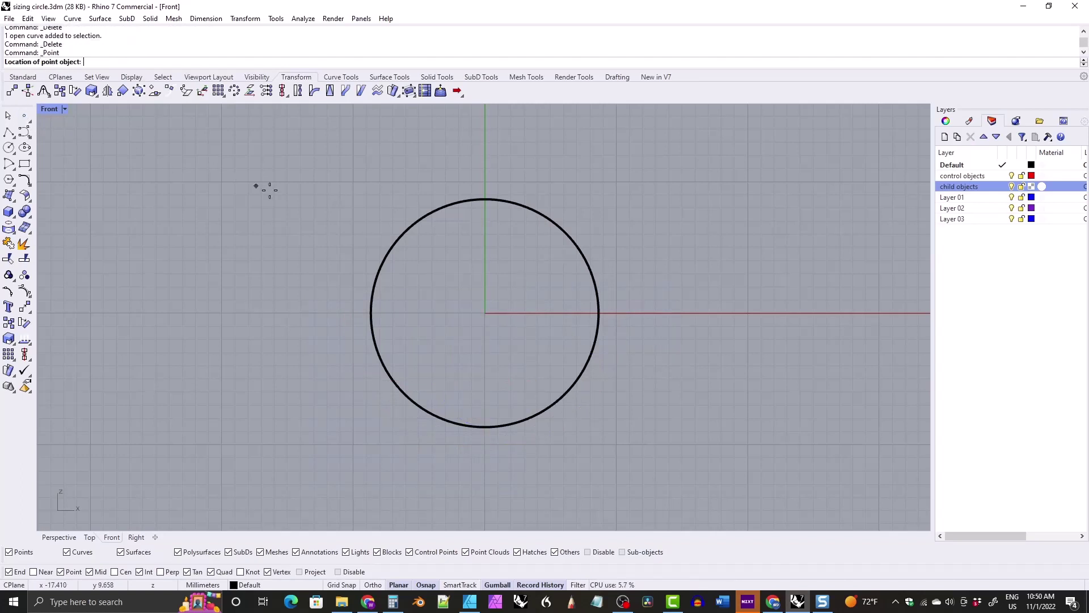
left_click(370, 317)
left_click_drag(356, 296, 390, 328)
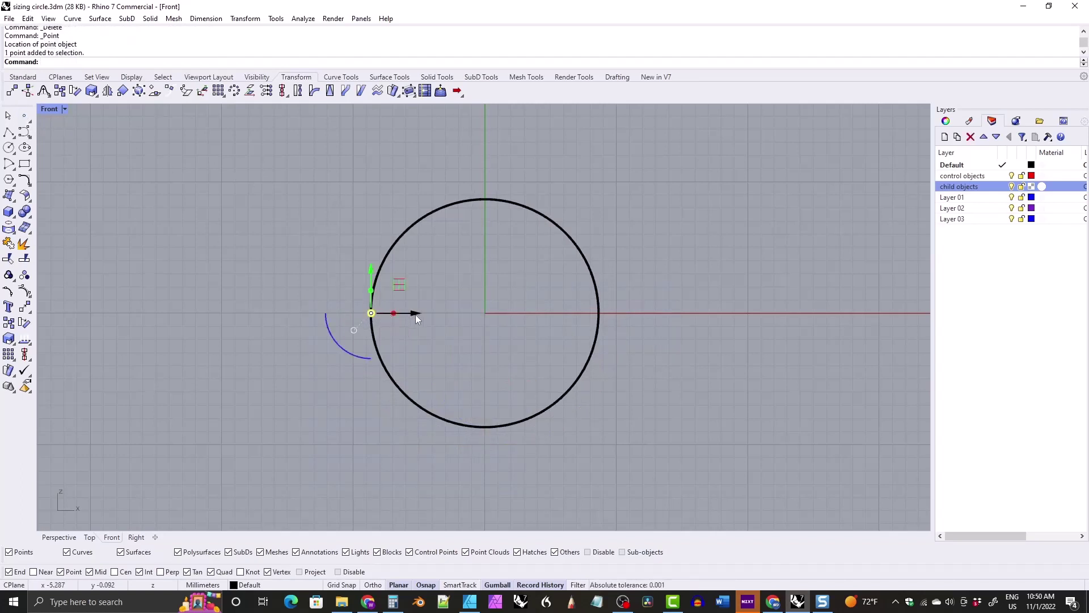
left_click(413, 312)
type("-1.9")
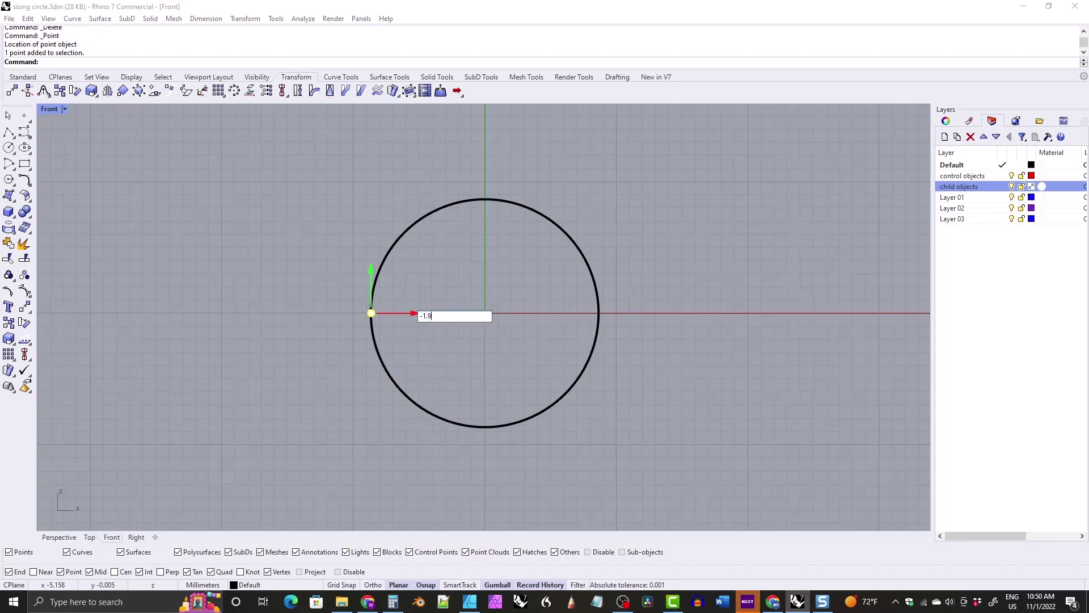
type("5")
key("Return")
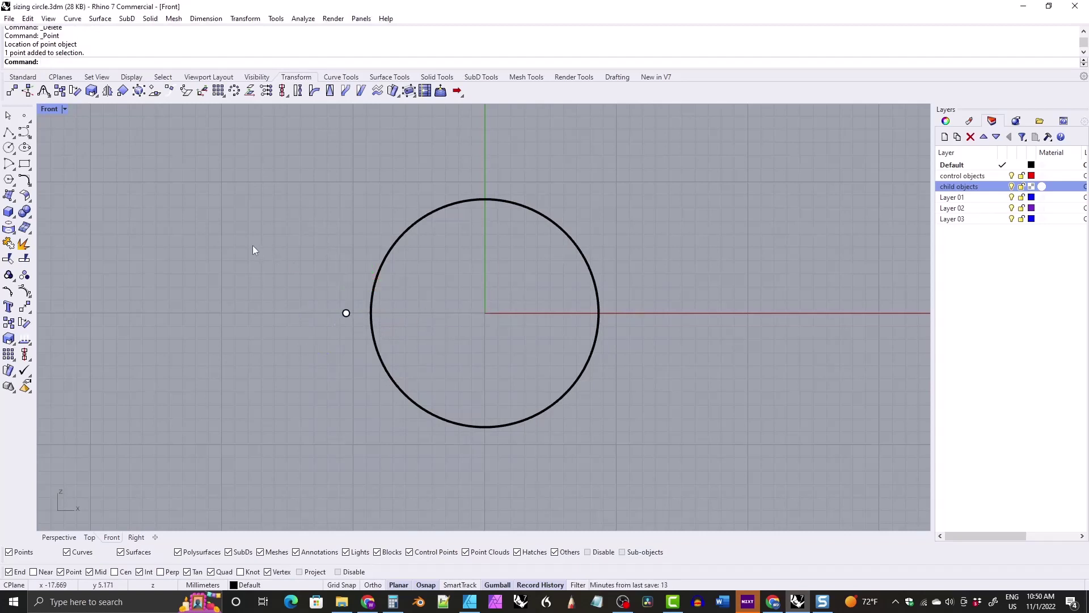
- Place a point object on the circle's bottom quadrant and move it 1.6 mm downward
left_click(24, 115)
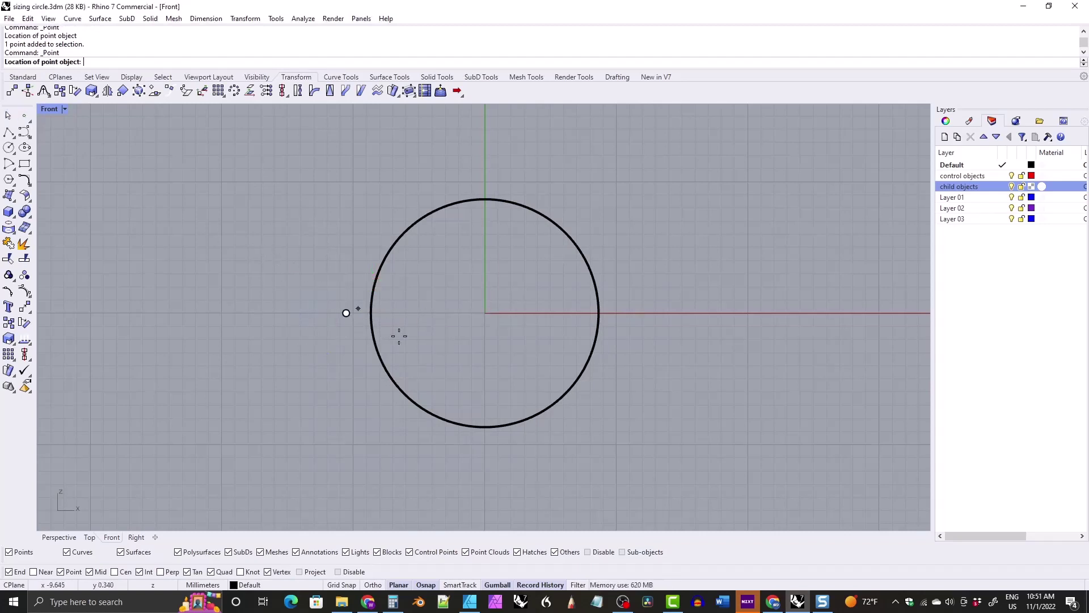
left_click(486, 426)
left_click(486, 390)
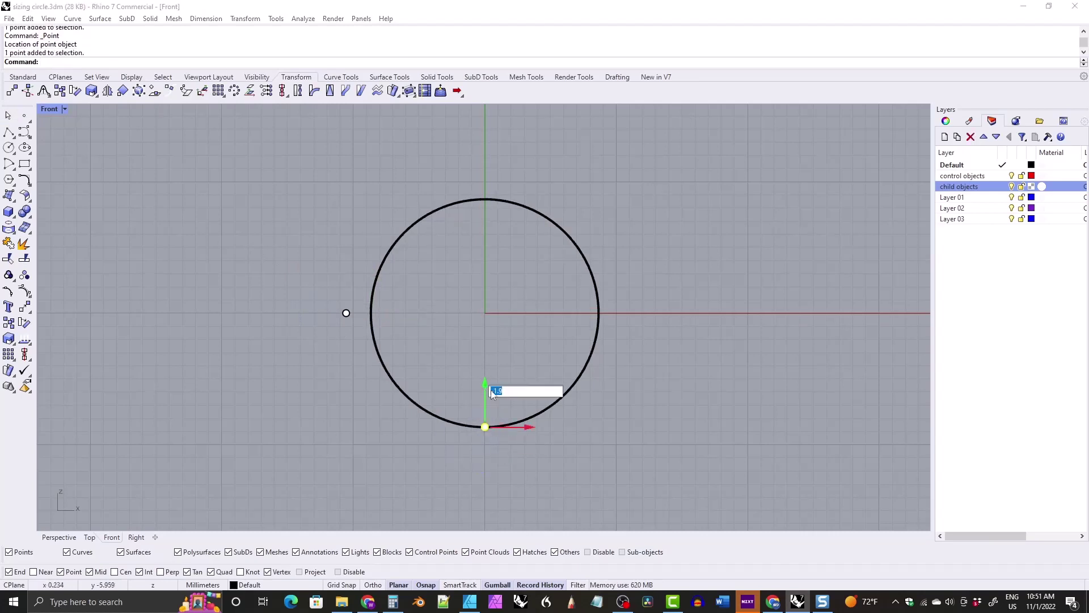
type("-1.6")
key("Return")
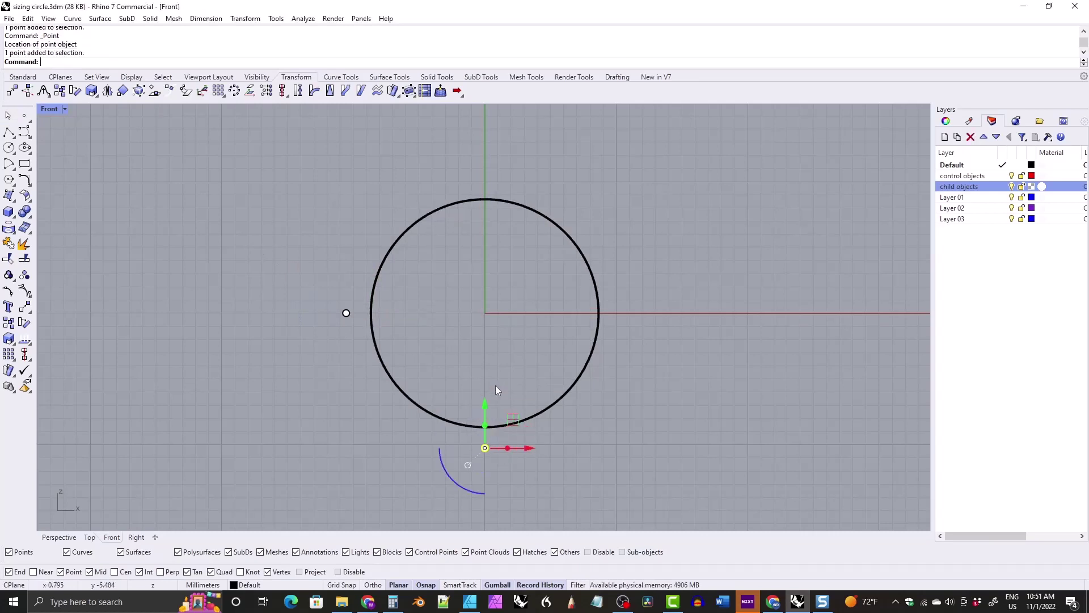
- Mirror the point object outside the circle's left quadrant across the vertical axis through 0
left_click(346, 312)
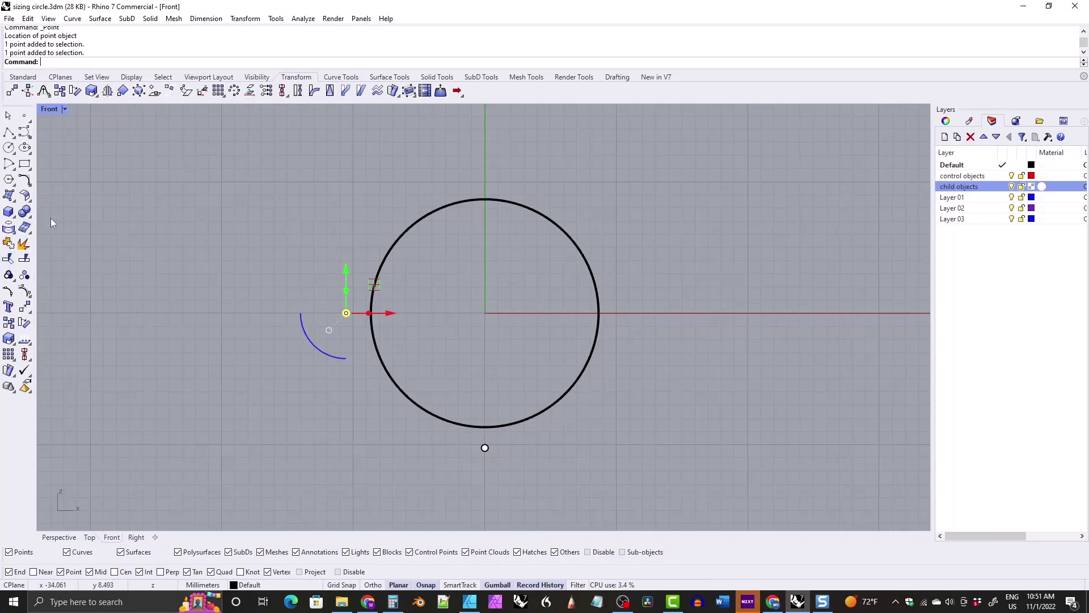
left_click(76, 91)
type("0")
key("Return")
key("F8")
left_click(484, 244)
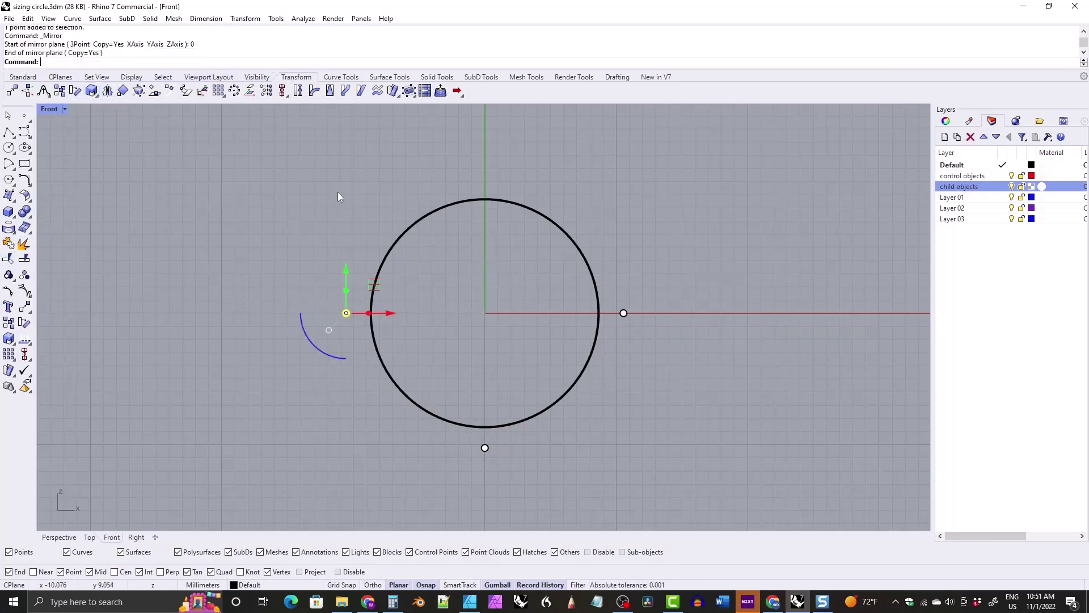
- Draw an arc starting at the left point object, ending at the right one and passing through the bottom one
left_click(8, 166)
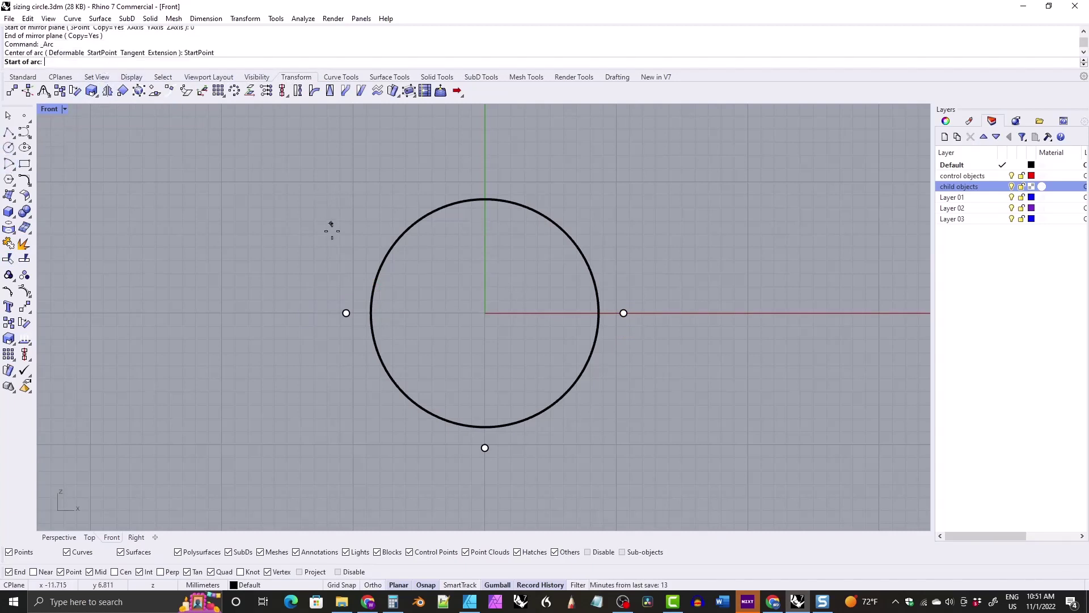
left_click(346, 313)
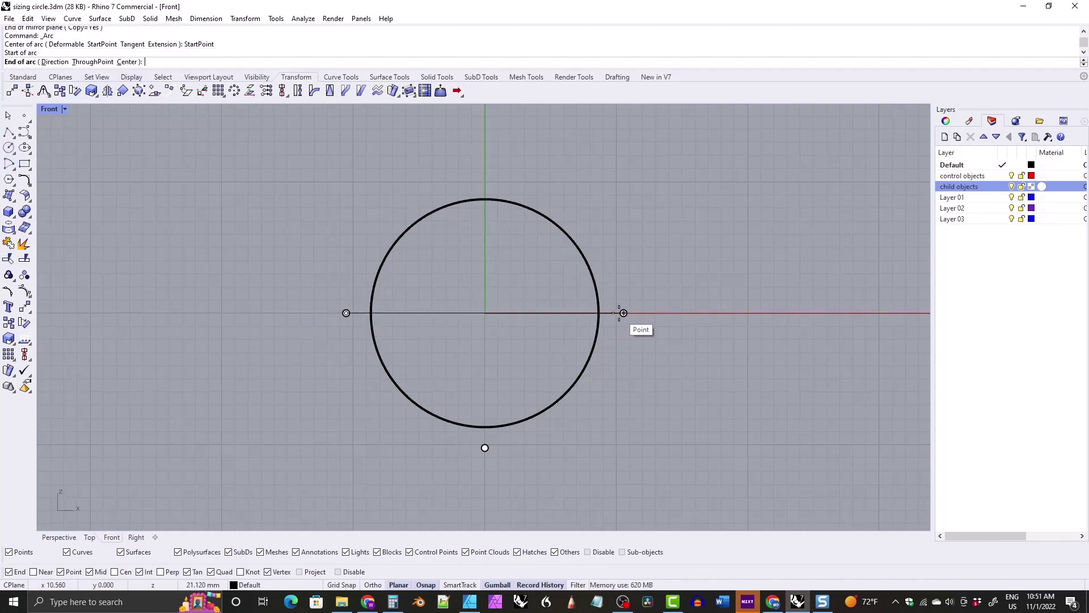
left_click(623, 312)
left_click(485, 447)
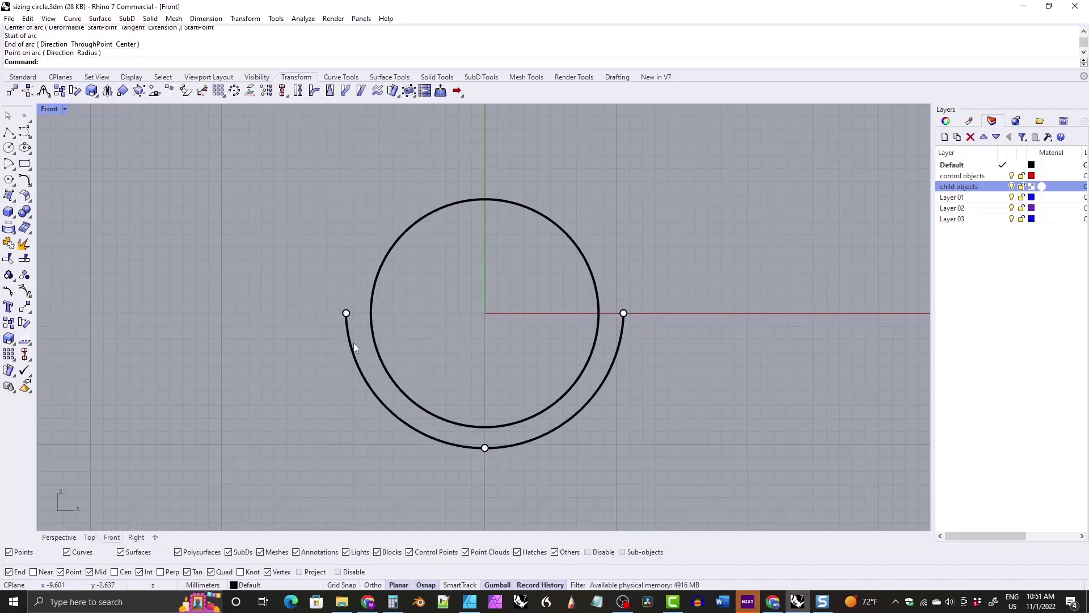
- Delete the three point objects and the outer arc, leaving only the circle
left_click_drag(318, 292, 502, 495)
key("Delete")
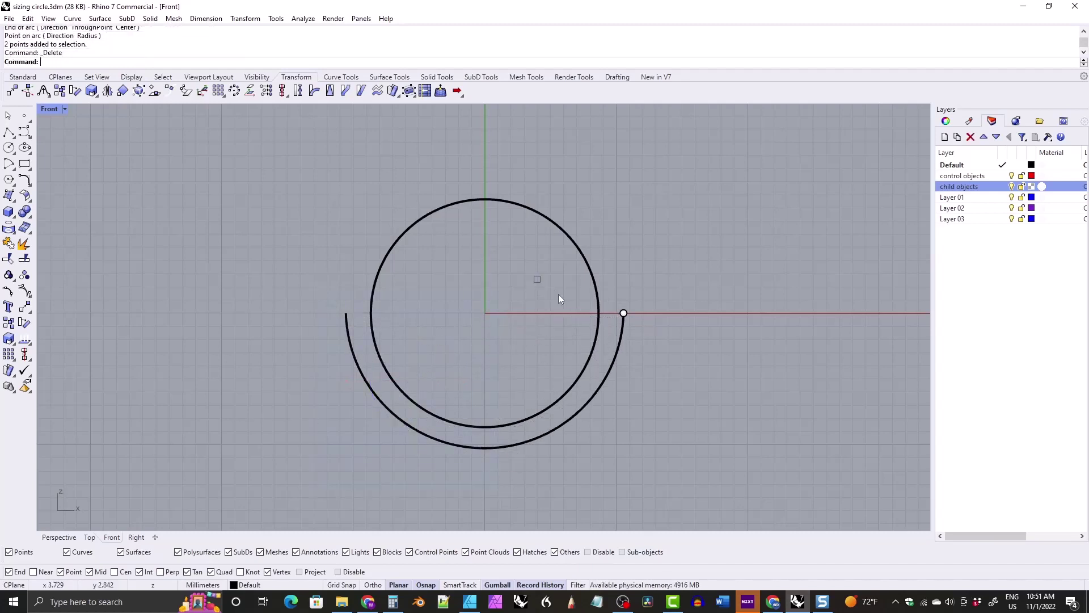
left_click(623, 312)
key("Escape")
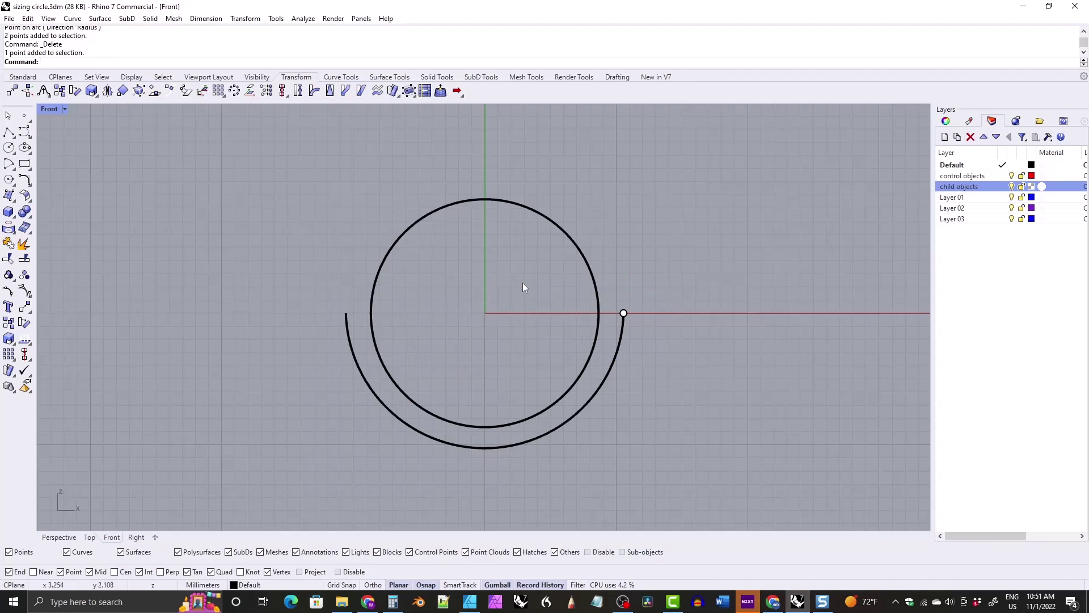
left_click(623, 312)
key("Delete")
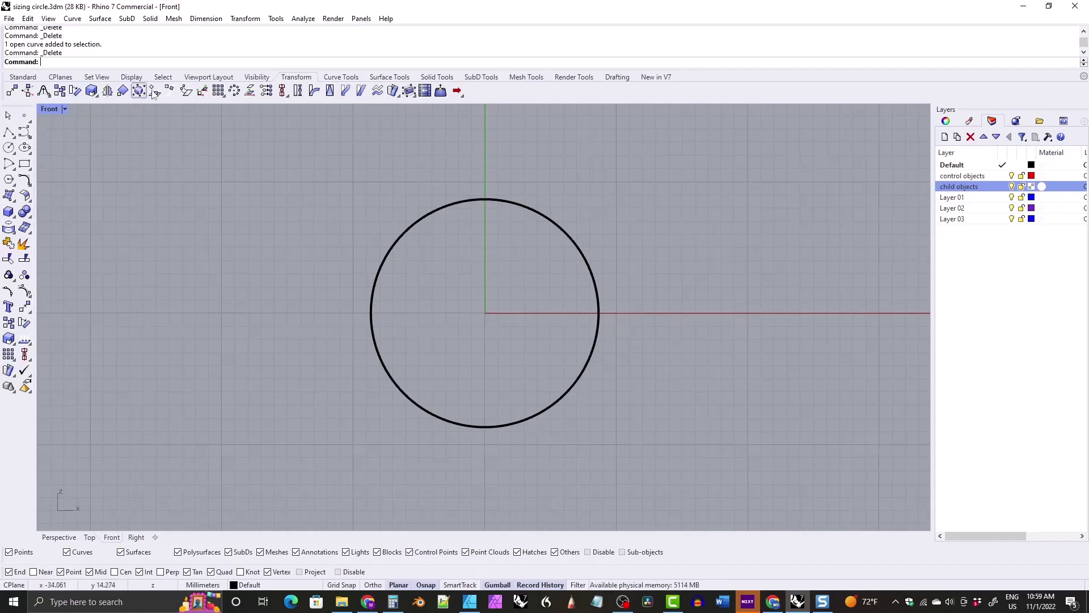
- Draw a vertical line upward from the circle's left quadrant and change it to the control objects layer
left_click(341, 78)
left_click(25, 228)
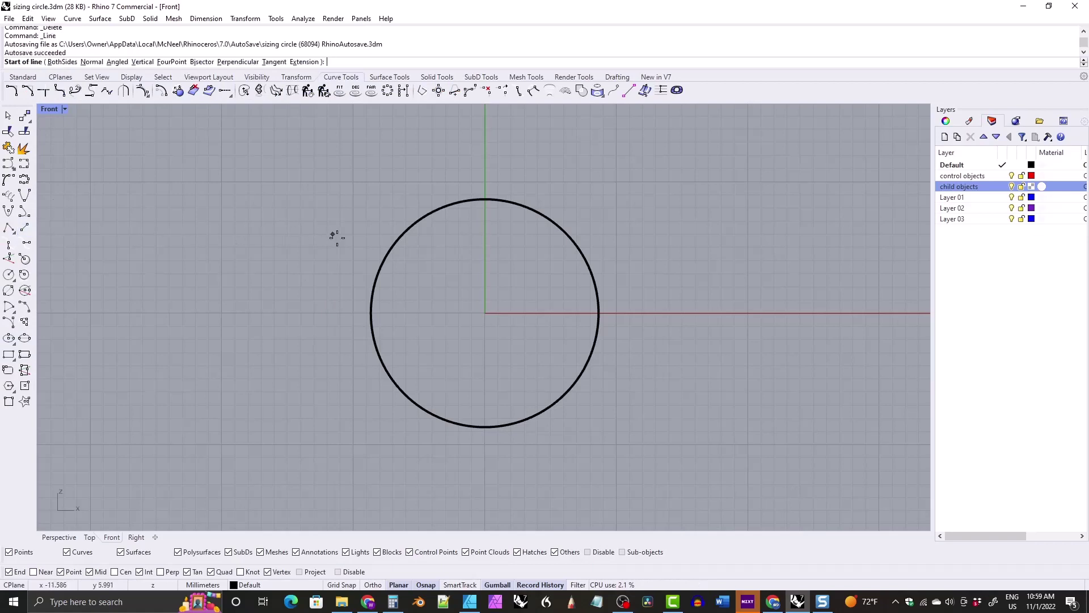
left_click(370, 313)
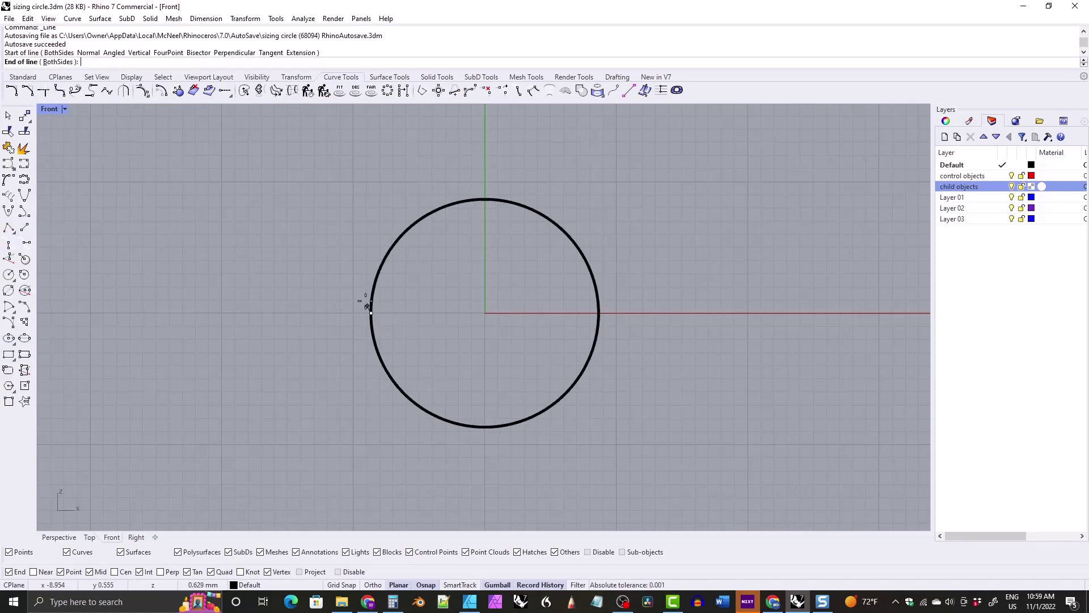
left_click(369, 230)
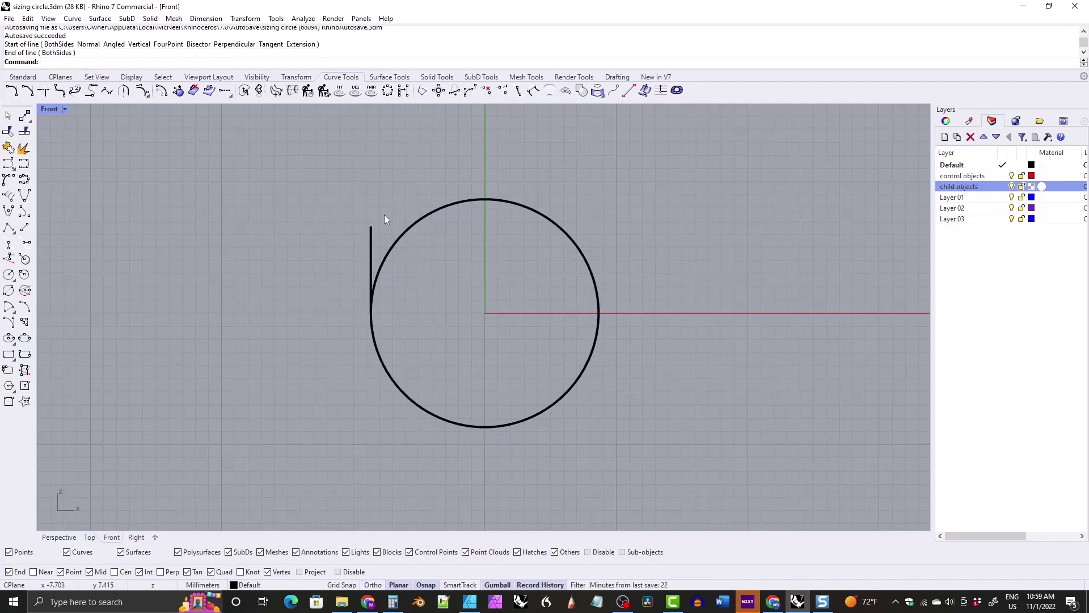
left_click(371, 259)
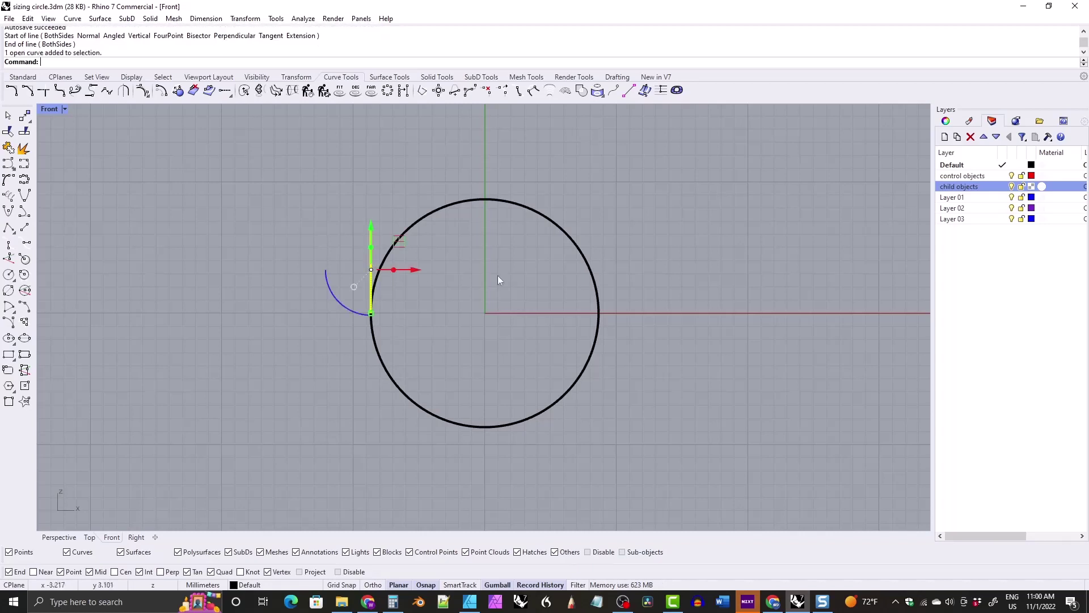
right_click(959, 176)
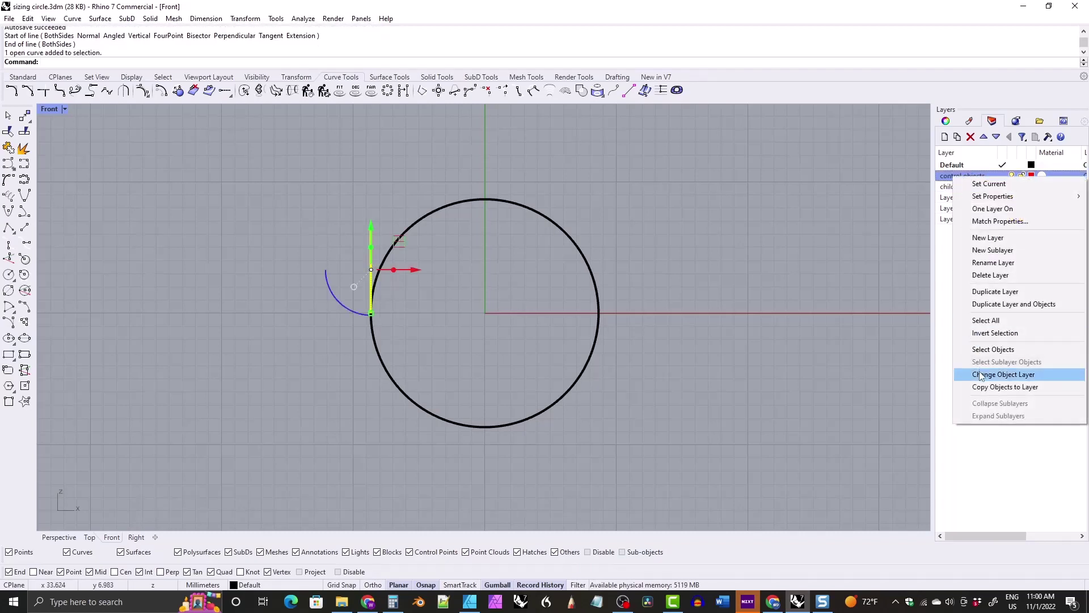
left_click(983, 375)
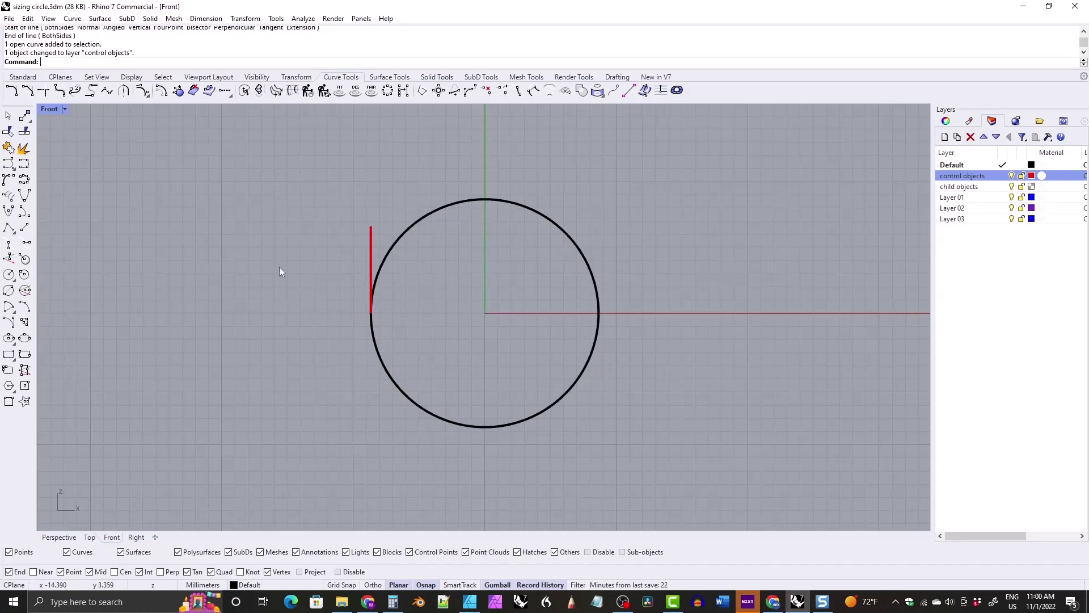
- Draw a horizontal line to the right from the circle's bottom quadrant and change it to the control objects layer
left_click(24, 227)
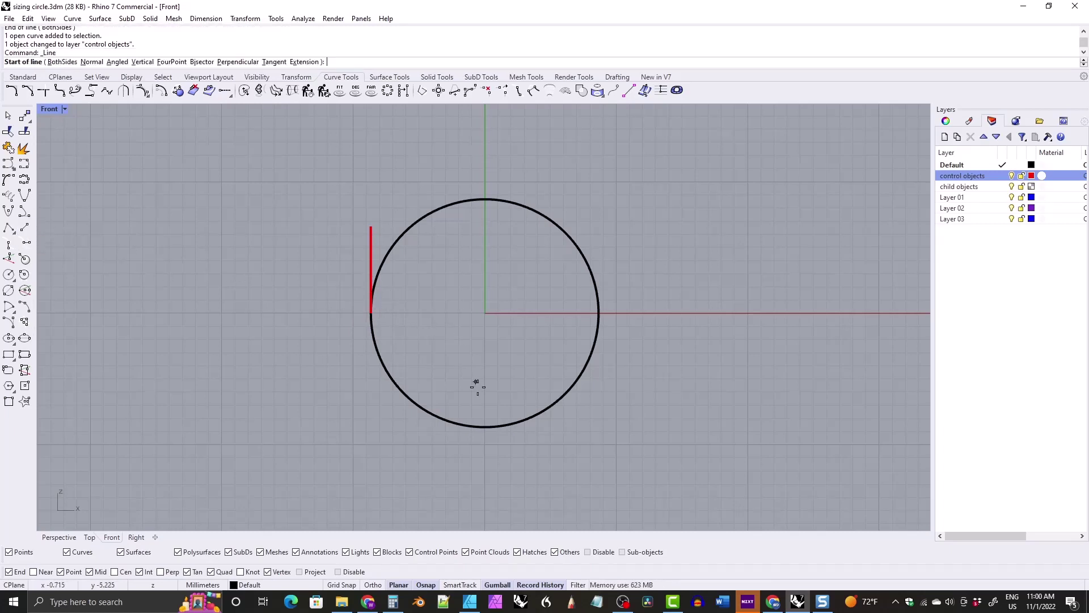
left_click(486, 429)
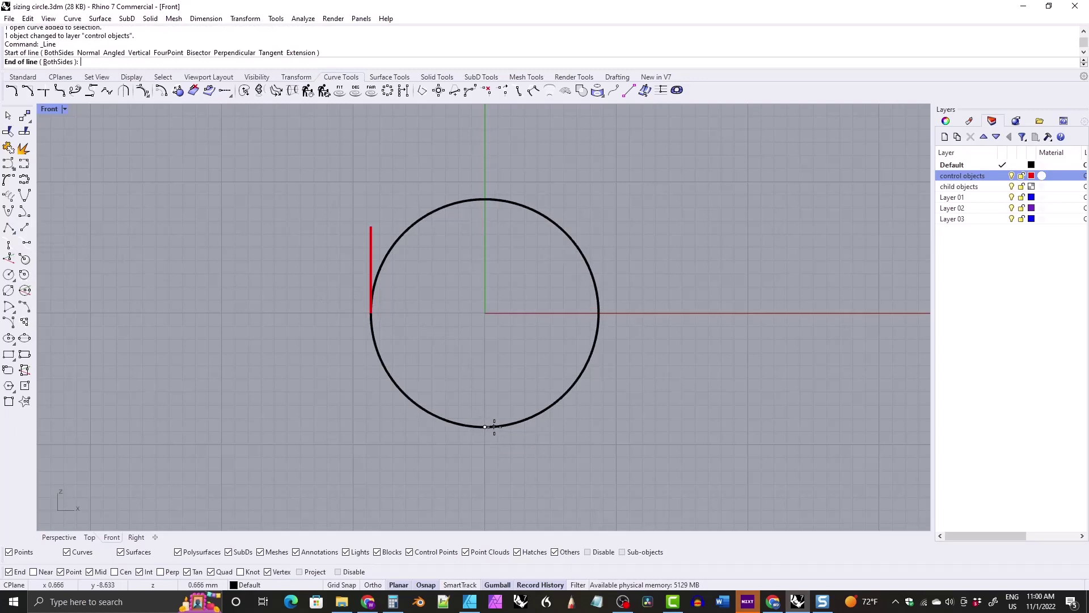
key("F8")
left_click(577, 425)
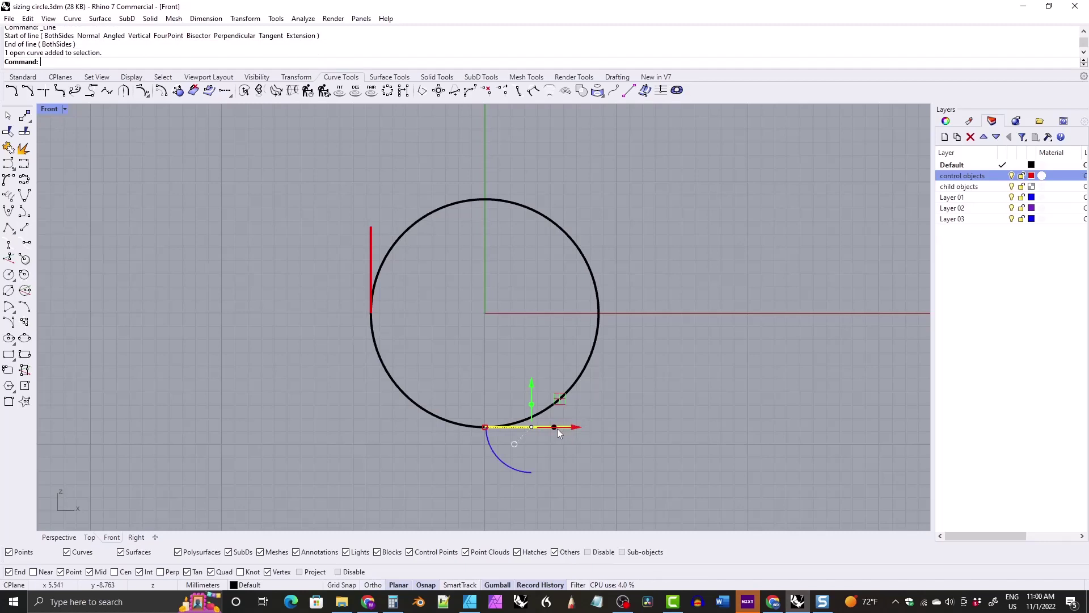
right_click(957, 176)
left_click(981, 374)
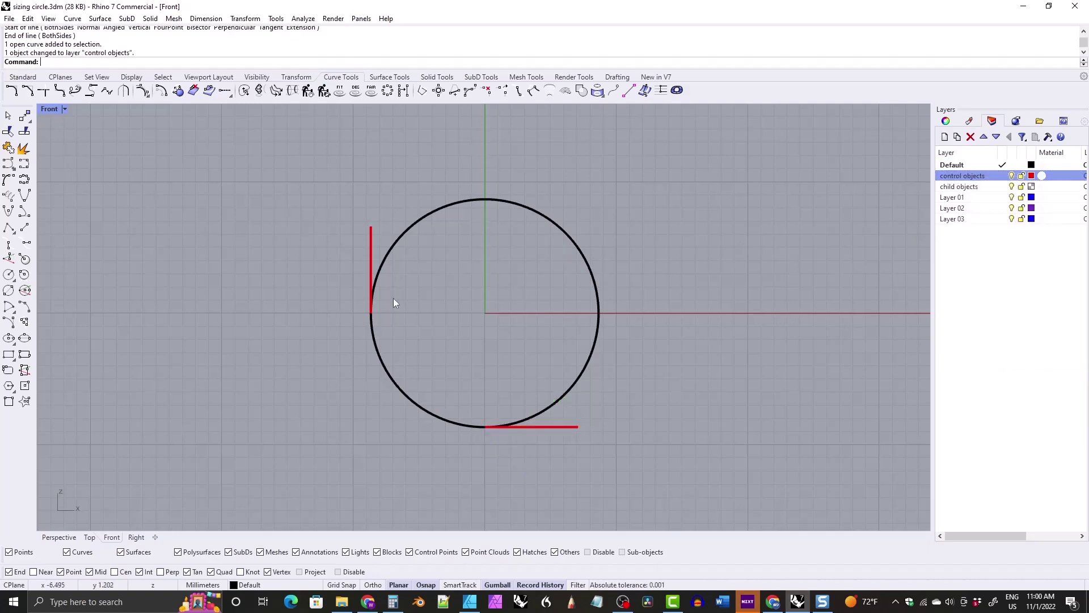
- Move the vertical control line 1.9 mm outward from the circle's left side
left_click(371, 247)
left_click(415, 272)
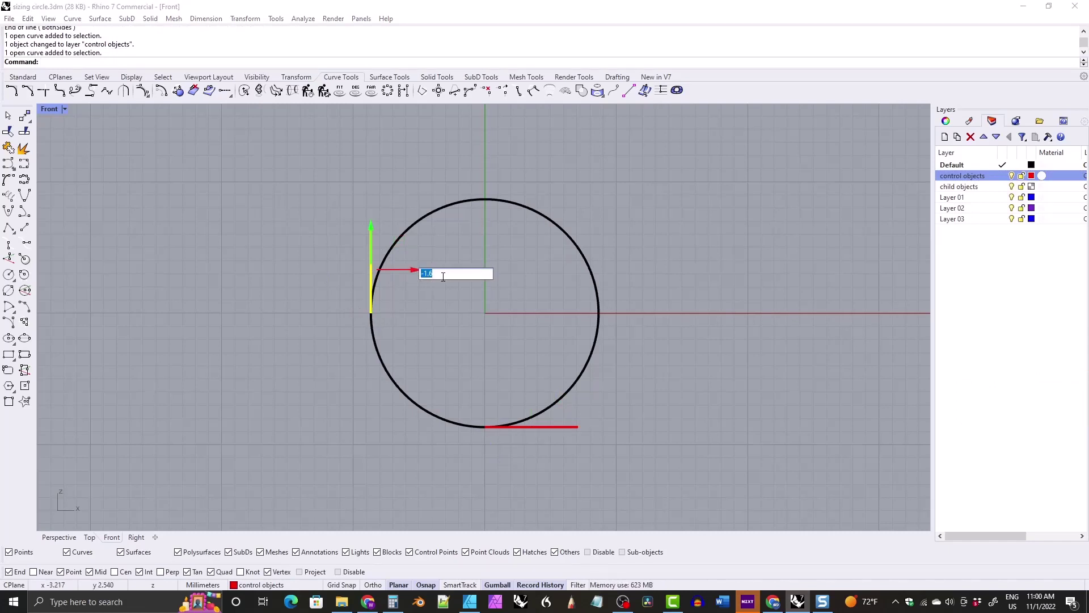
type("-1")
key("Return")
- Move the horizontal control line 1.6 mm downward from the circle's bottom quadrant
left_click(521, 428)
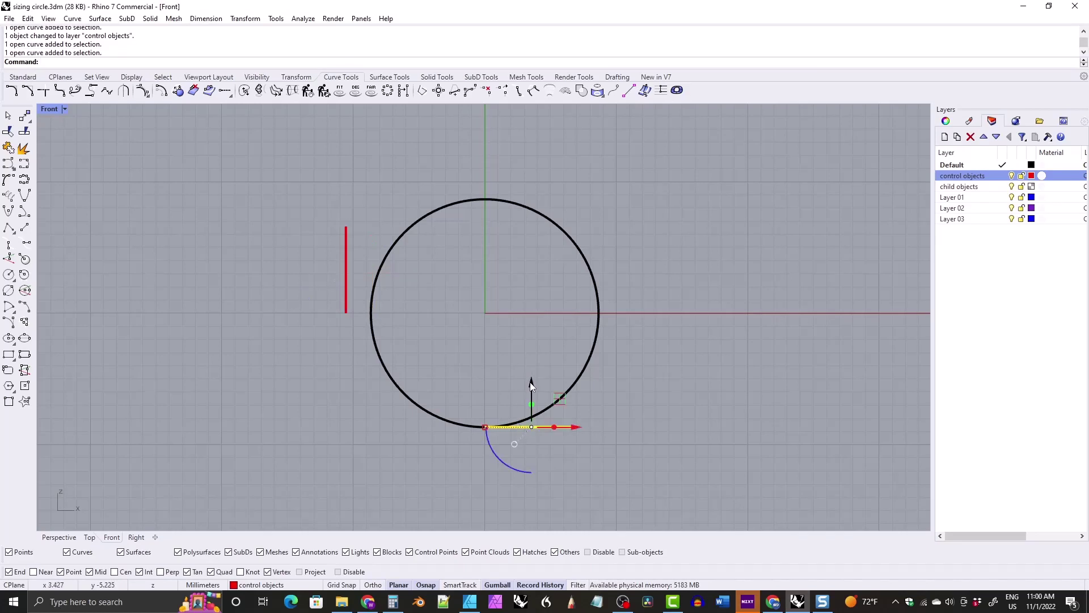
left_click(531, 385)
type("-")
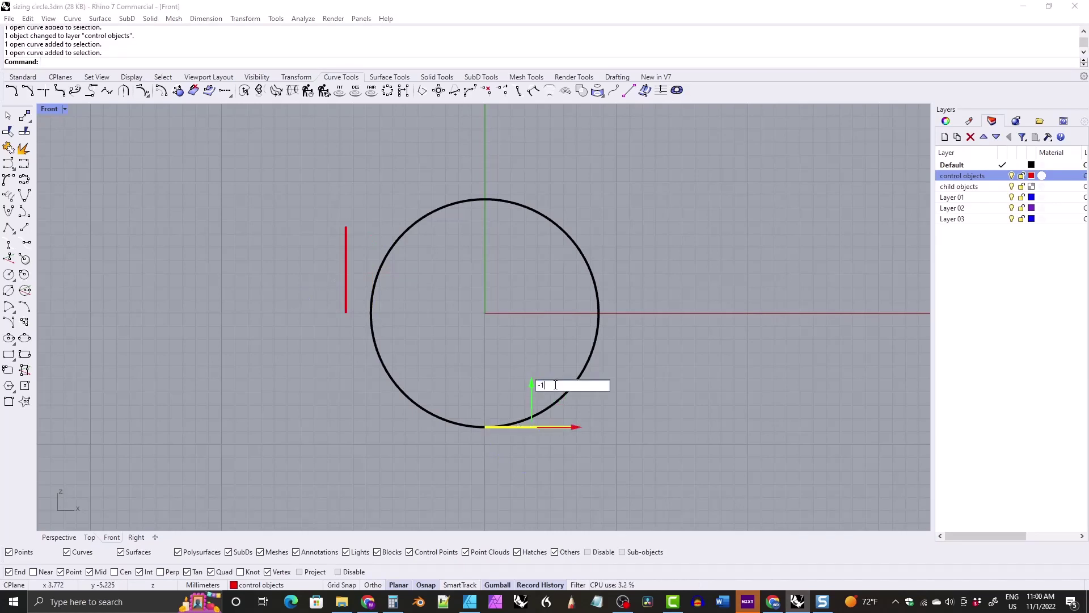
type("1.6")
key("Return")
left_click(329, 382)
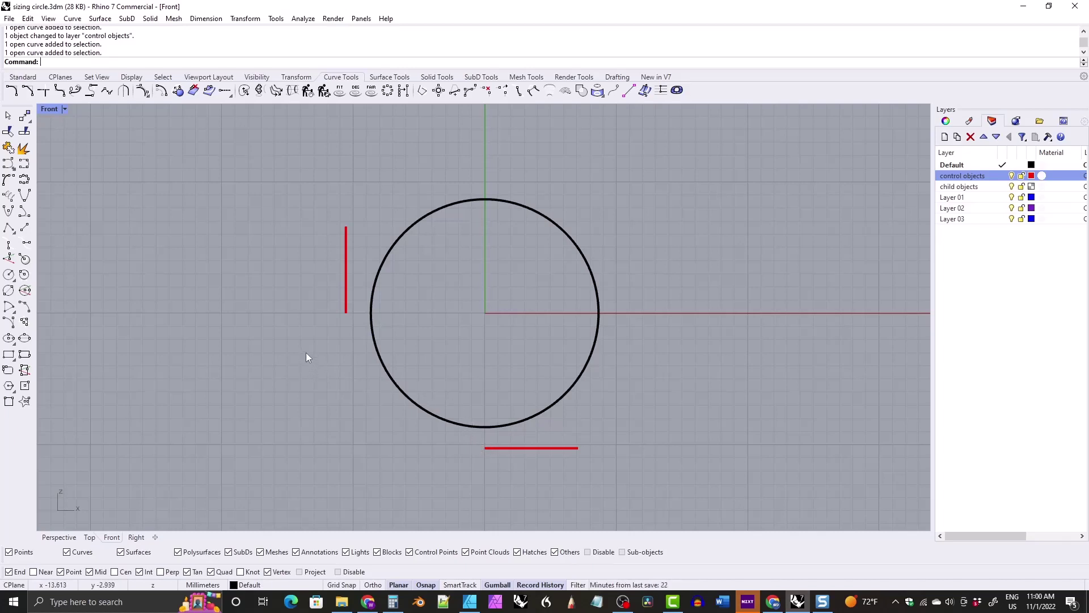
- Create an arc blend between the lower end of the vertical line and the left end of the horizontal line
right_click_drag(372, 338, 399, 321)
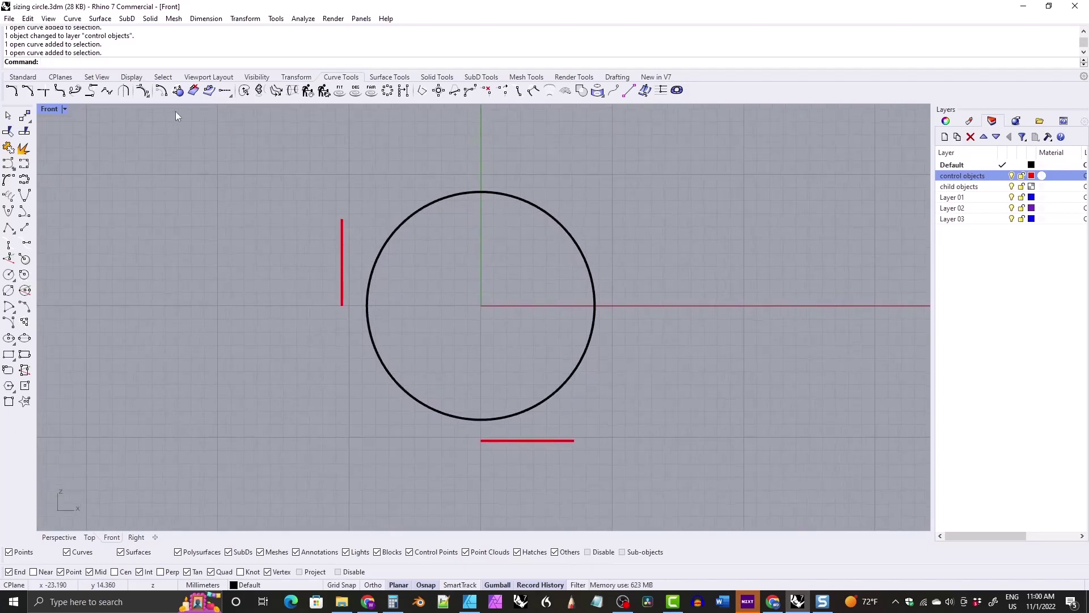
left_click(91, 90)
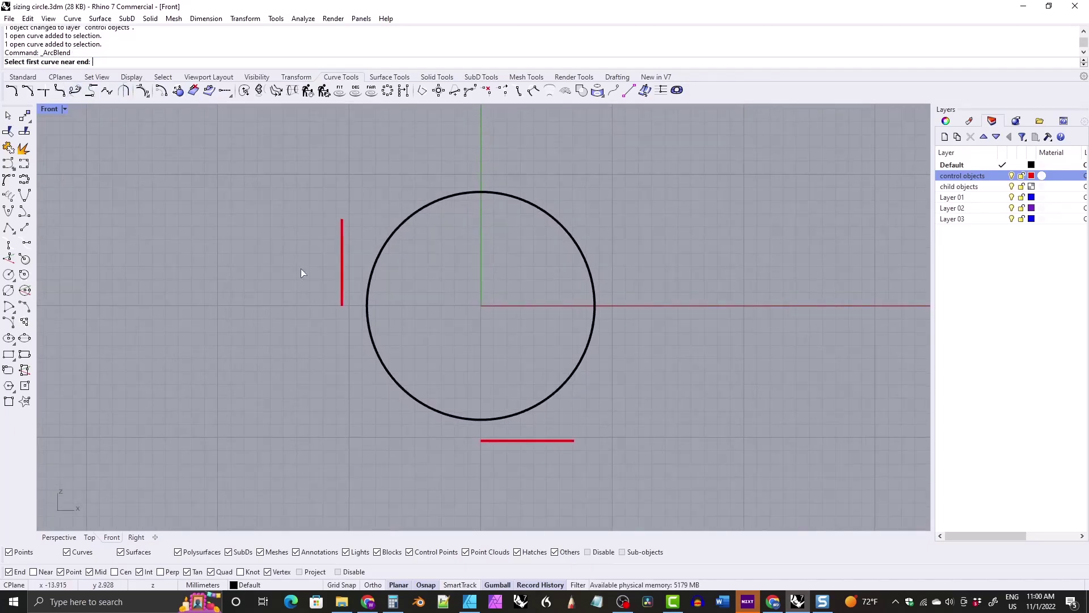
left_click(342, 304)
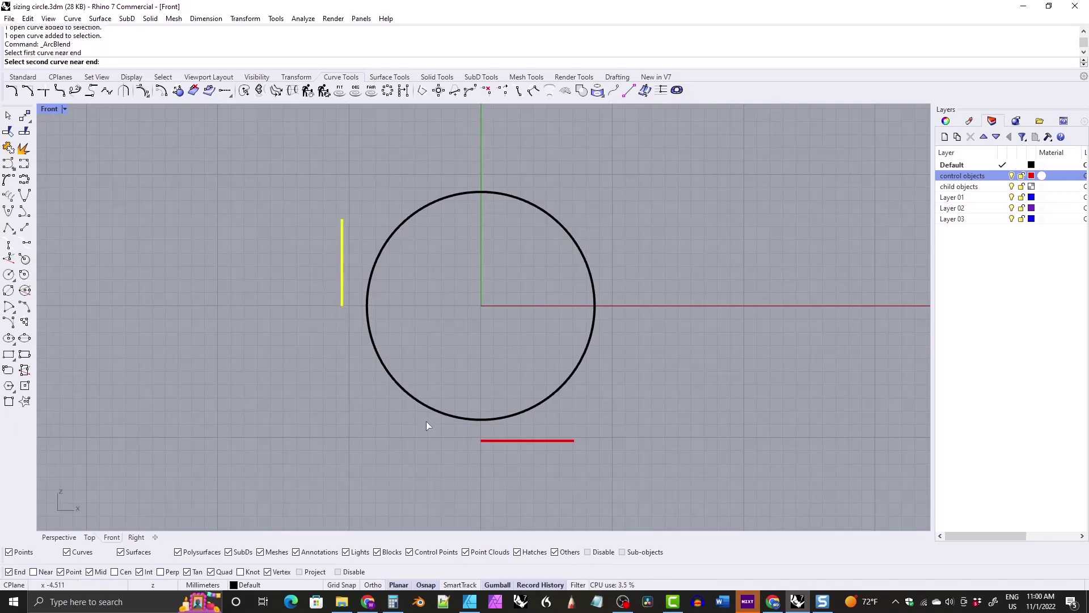
left_click(482, 442)
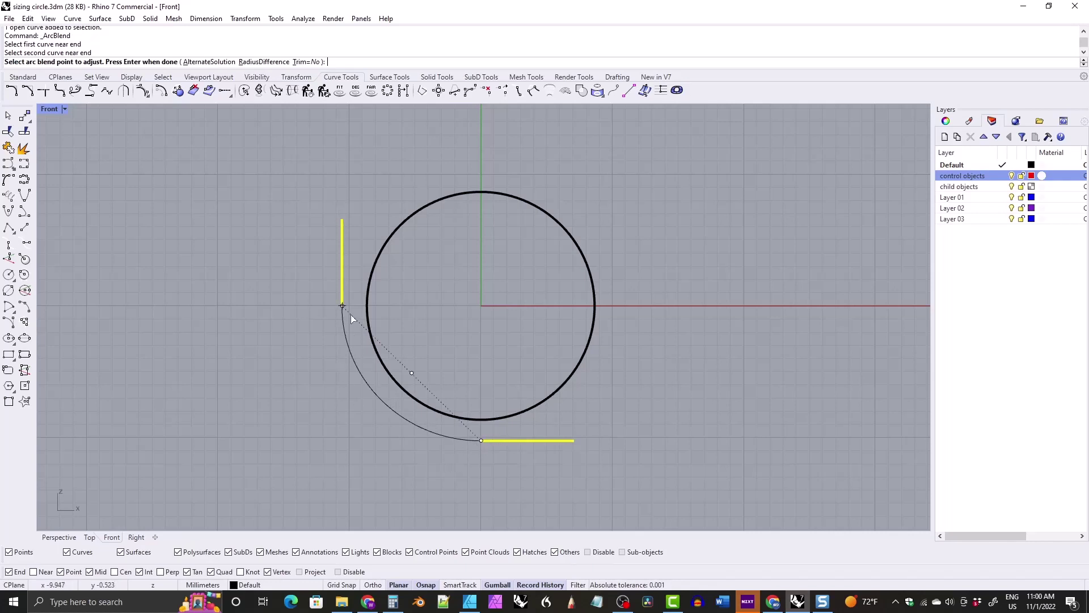
key("Return")
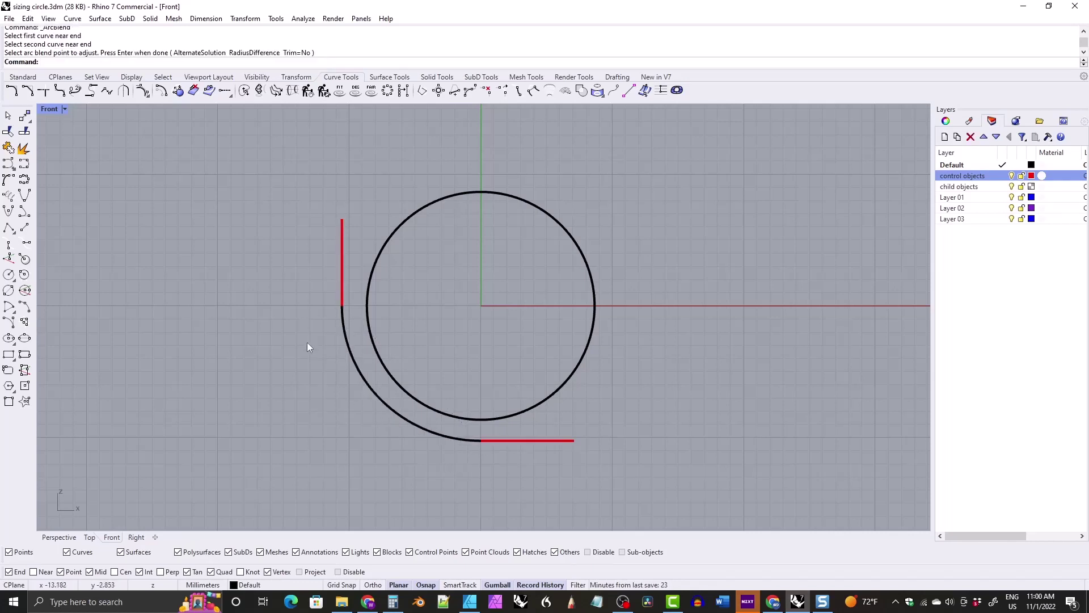
- Mirror the blended arc across the vertical axis through 0
left_click(388, 408)
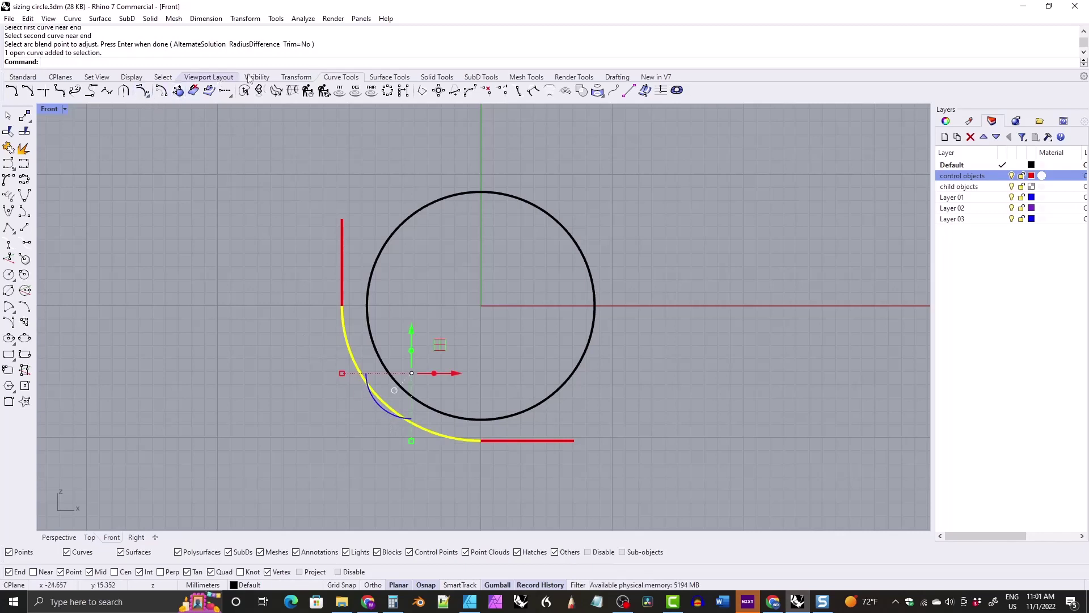
left_click(281, 77)
left_click(107, 90)
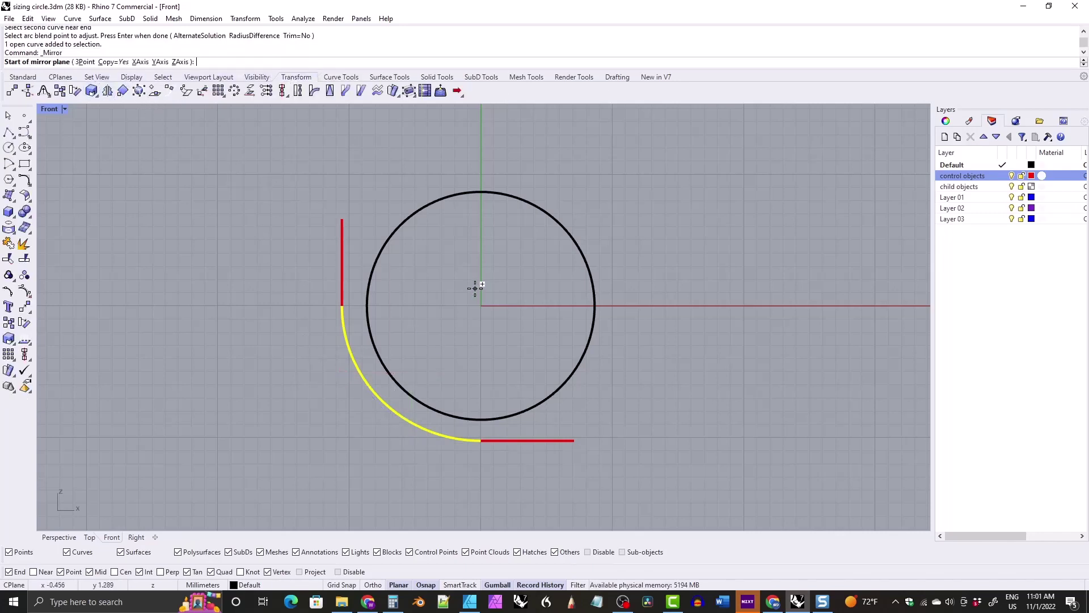
type("0")
key("Return")
left_click(480, 256)
key("Escape")
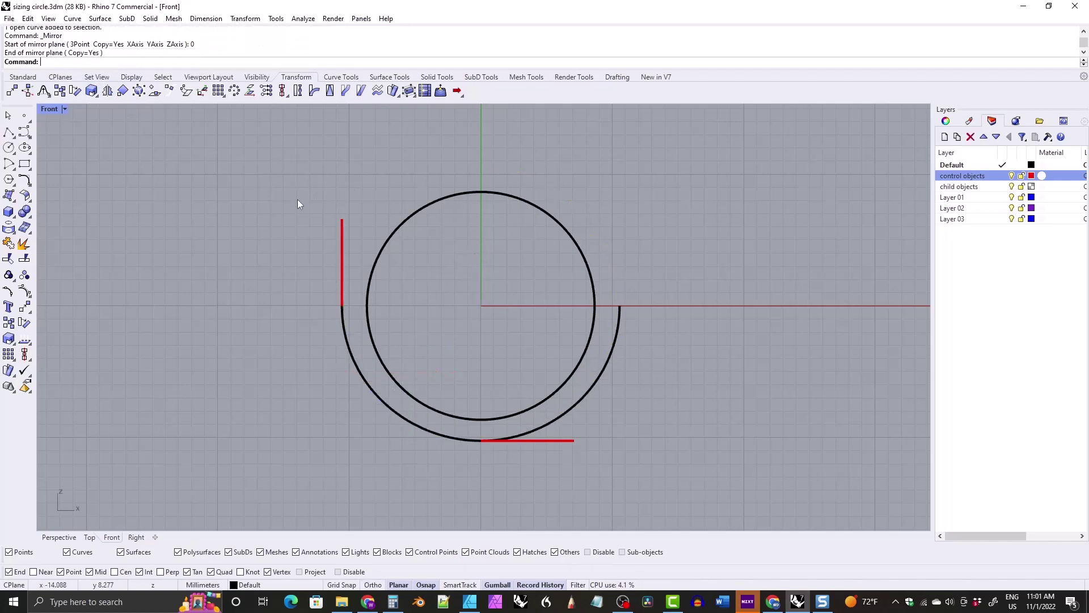
- Reshape the linked arcs by shifting the vertical control line slightly outward and the horizontal control line slightly downward
right_click_drag(348, 286, 346, 297)
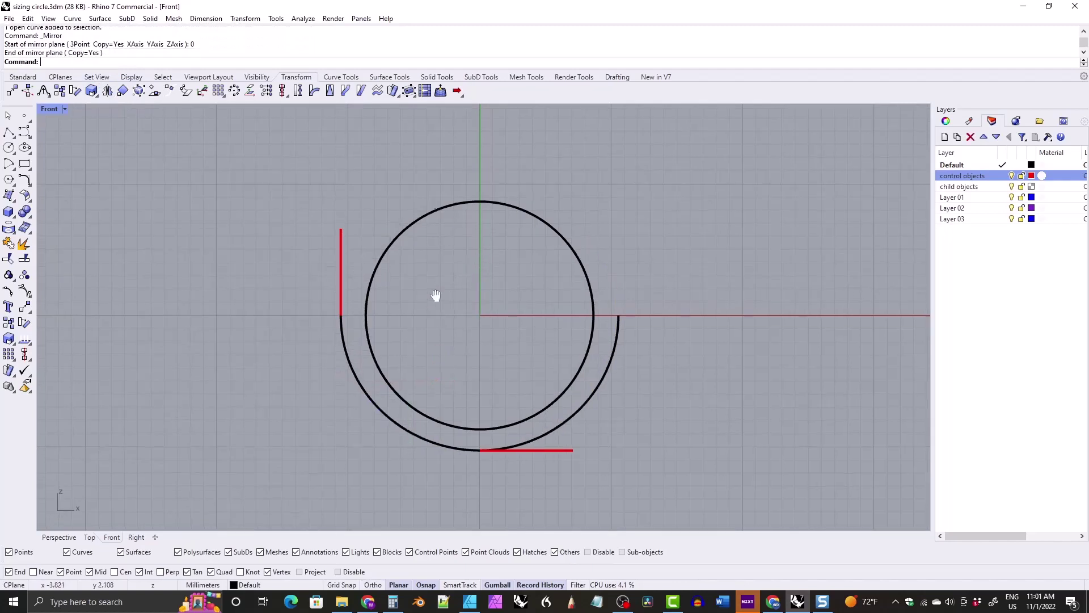
left_click(340, 287)
left_click_drag(381, 274, 369, 295)
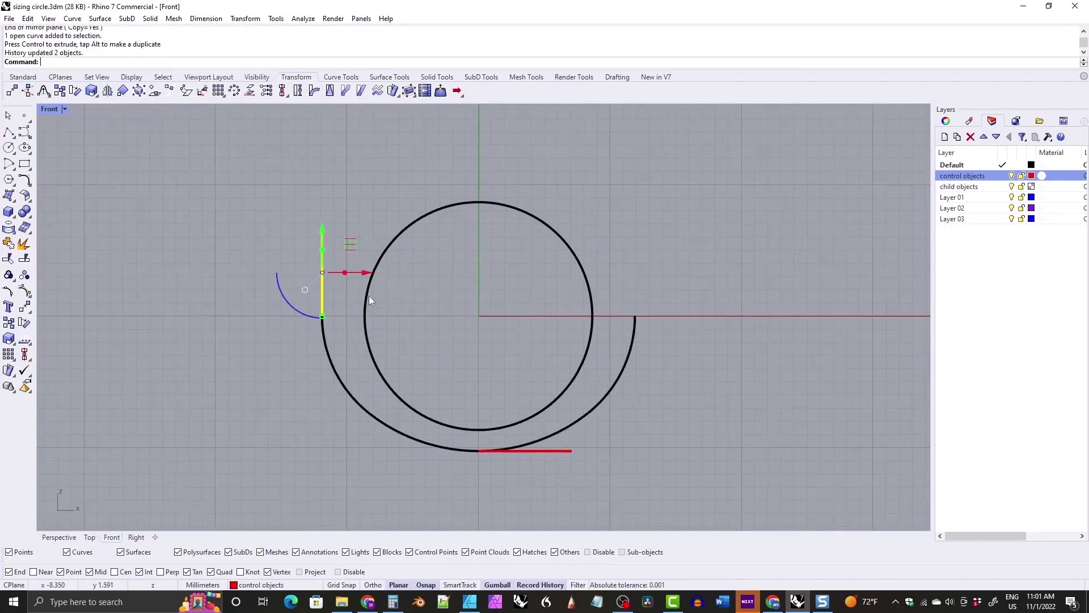
left_click(521, 451)
mouse_move(523, 412)
left_mouse_down()
mouse_move(523, 424)
mouse_move(523, 416)
left_mouse_up()
left_click(321, 288)
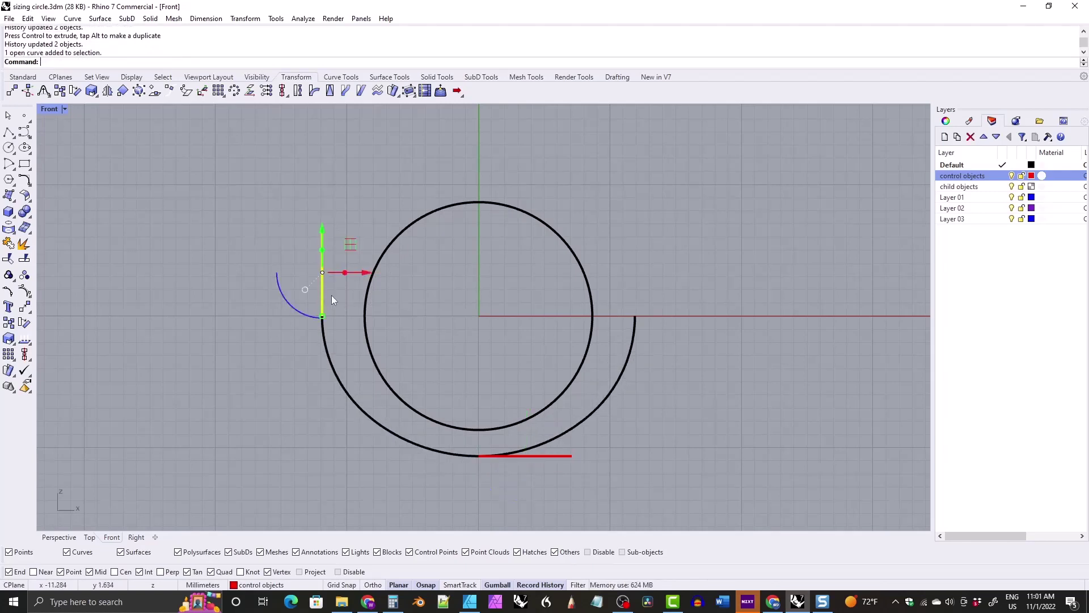
left_click_drag(367, 279, 378, 276)
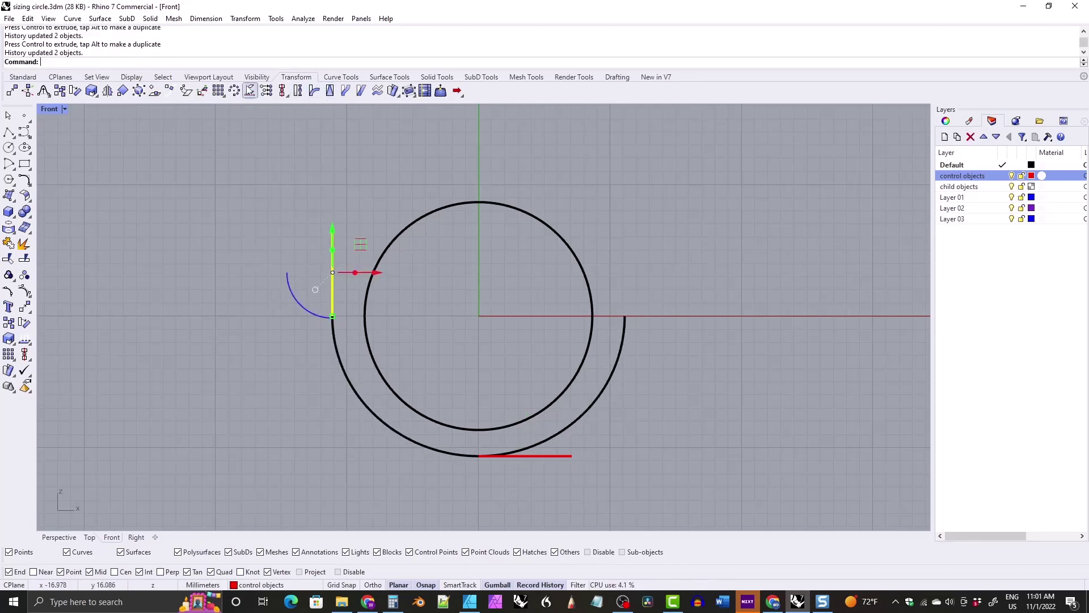
- Rotate the vertical control line about 8 degrees counterclockwise around 0 to shorten the linked arcs
left_click(76, 91)
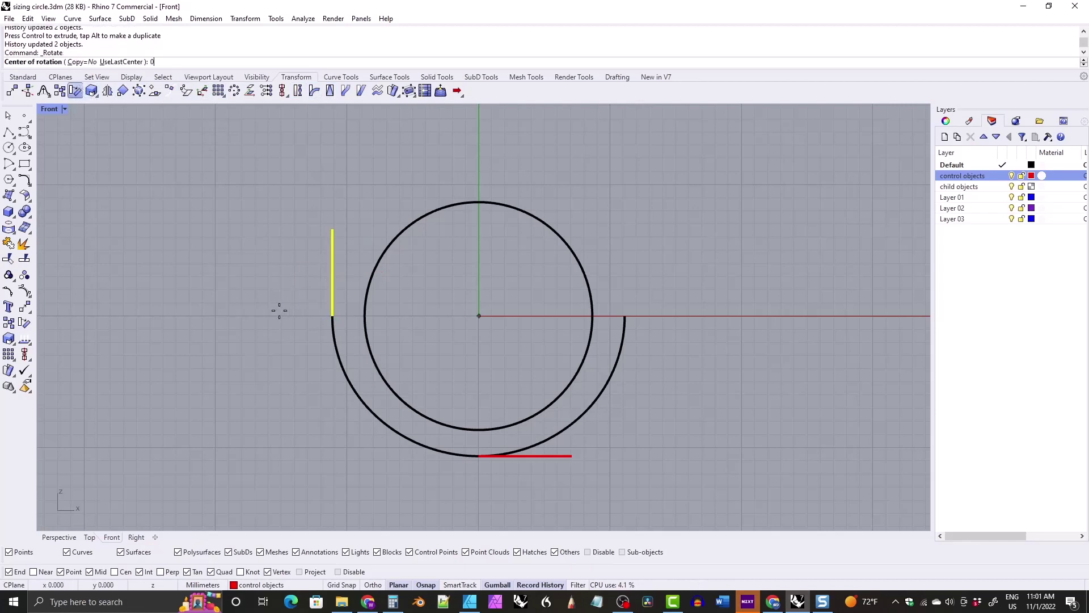
type("0")
key("Return")
left_click(272, 315)
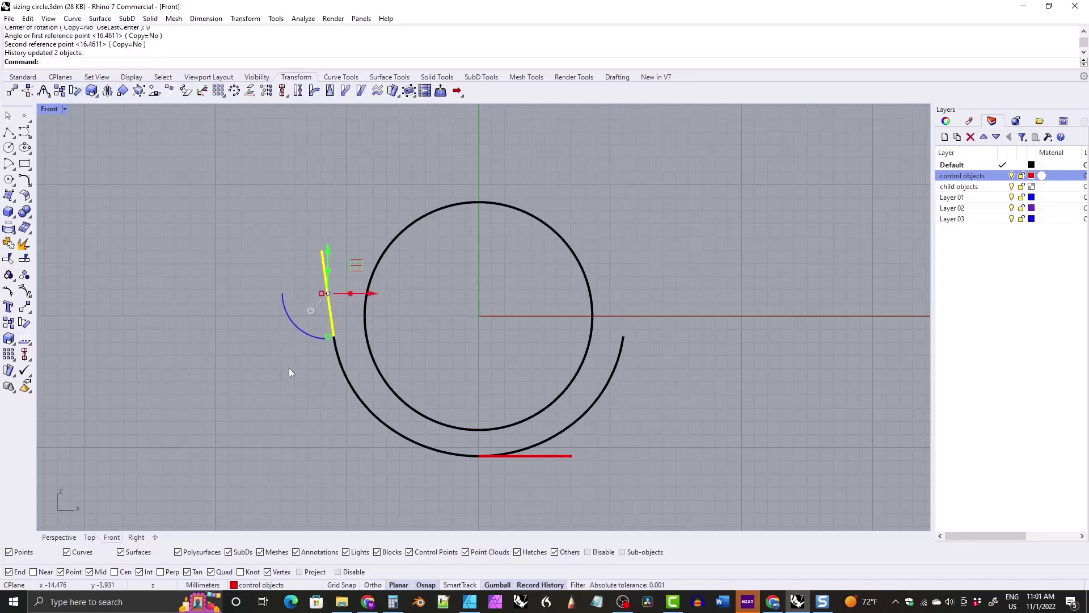
- Rotate the vertical control line about 30 degrees clockwise around 0 to lengthen the linked arcs
key("Return")
type("0")
key("Return")
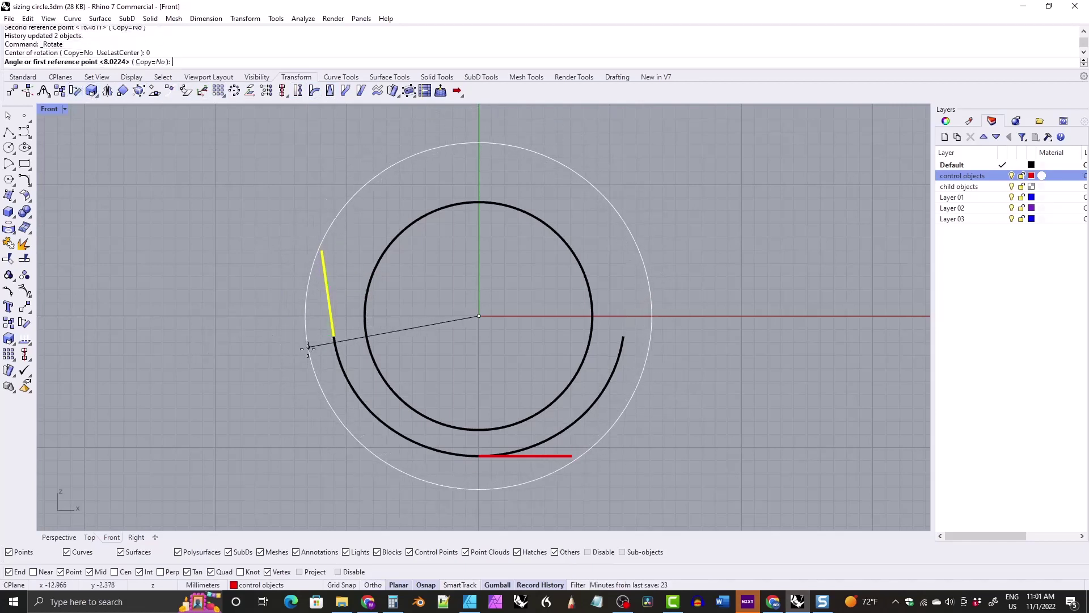
left_click(308, 347)
left_click(309, 282)
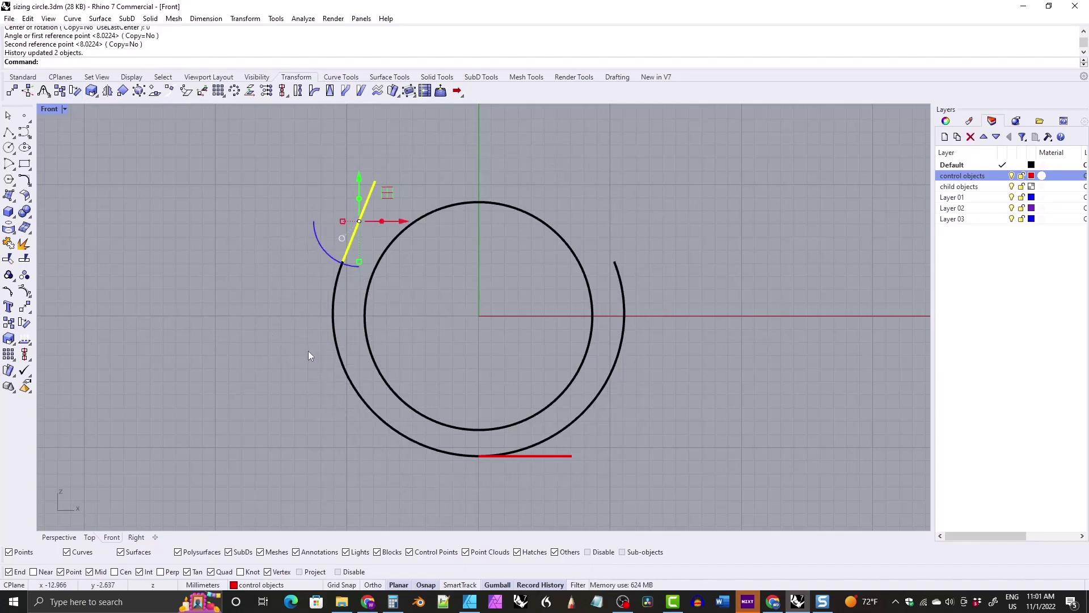
- Rotate the vertical control line counterclockwise around 0, using its lower end as reference, until that end meets the horizontal axis
key("Return")
type("0")
key("Return")
left_click(342, 262)
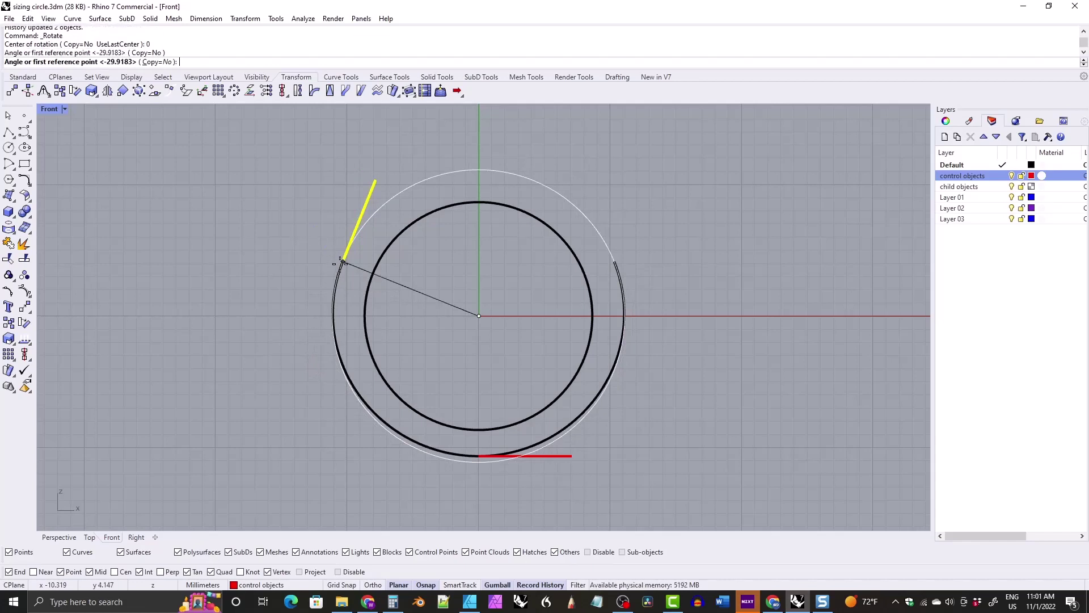
left_click(335, 315)
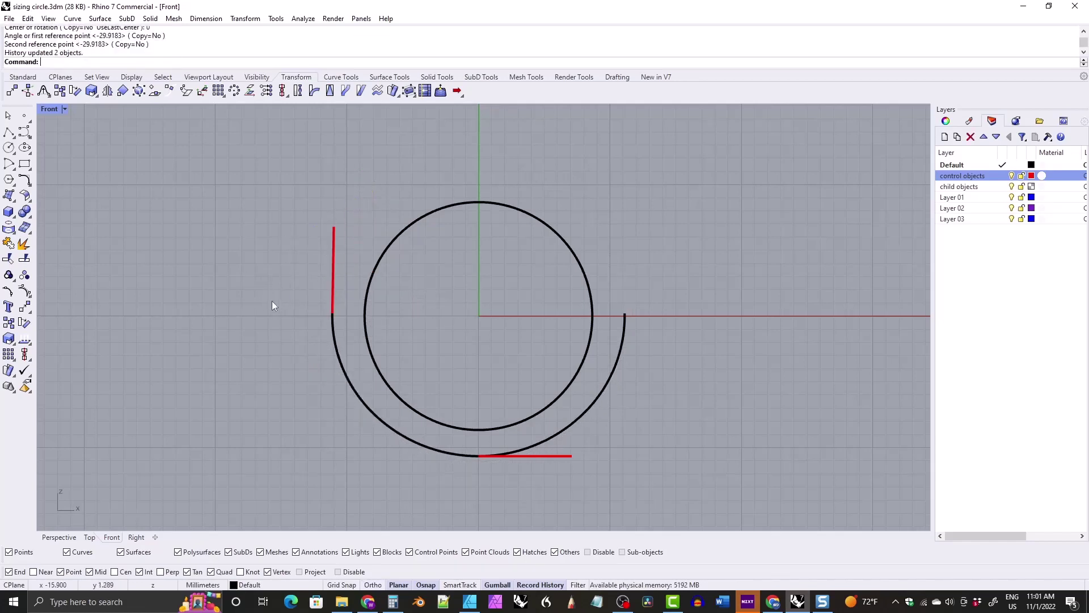
- Move the vertical control line by its lower end onto the leftmost point of the sizing circle
left_click(332, 297)
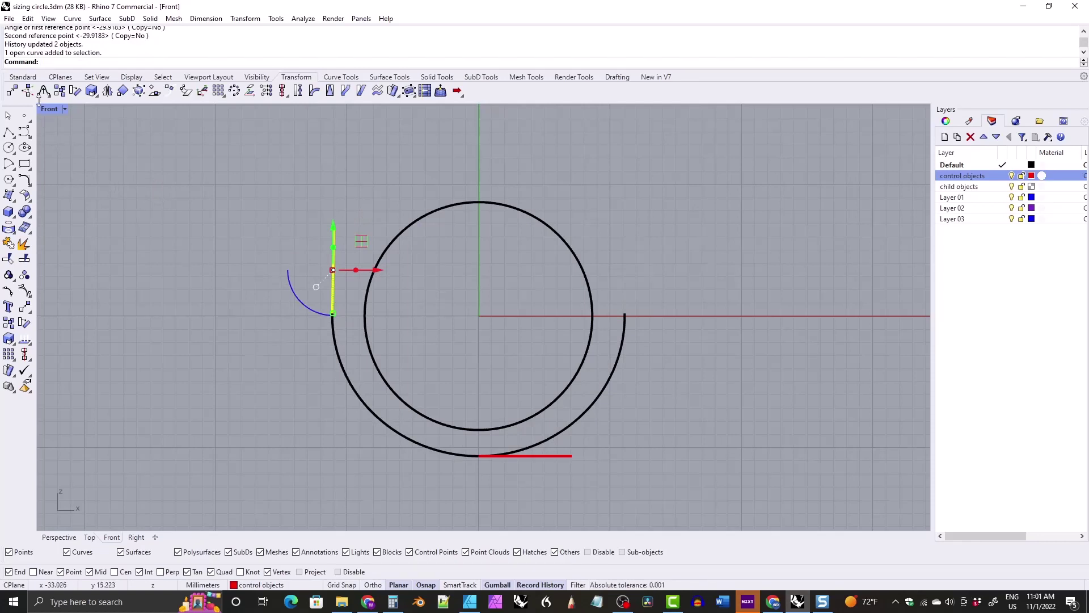
left_click(12, 91)
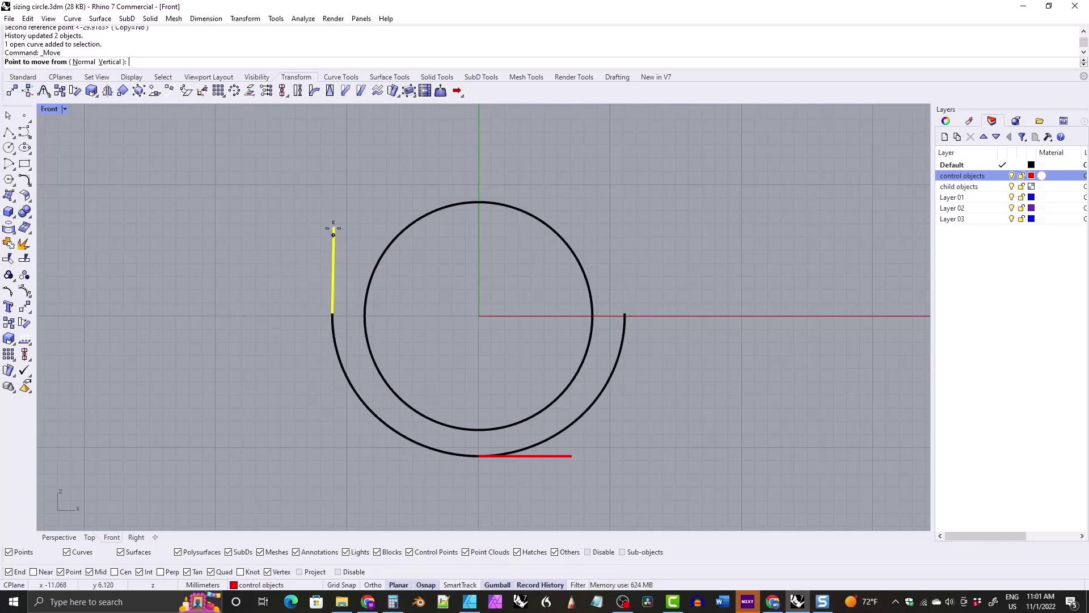
left_click(332, 313)
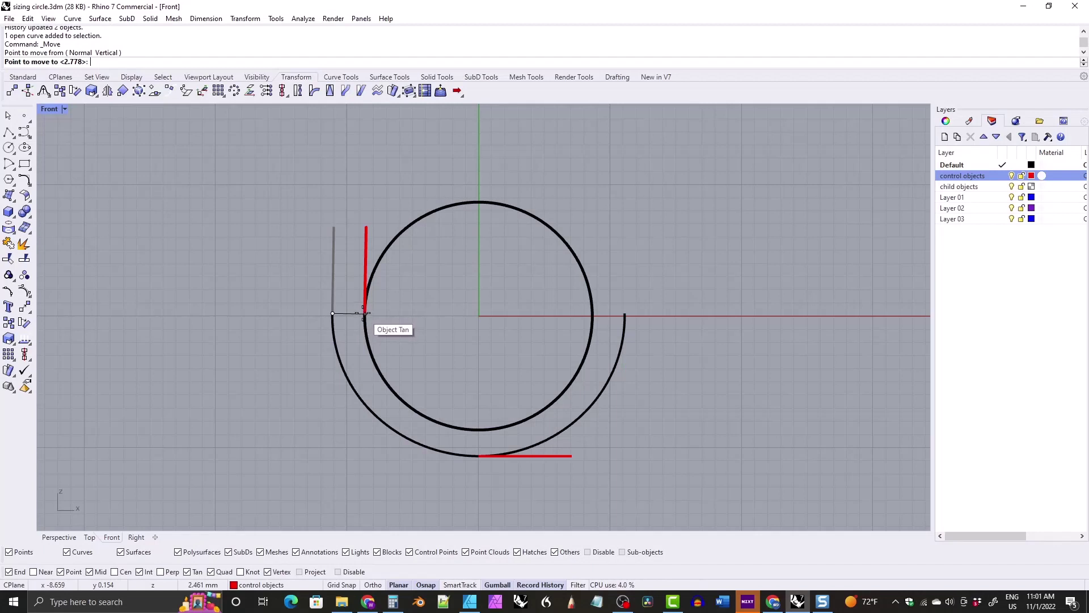
left_click(364, 313)
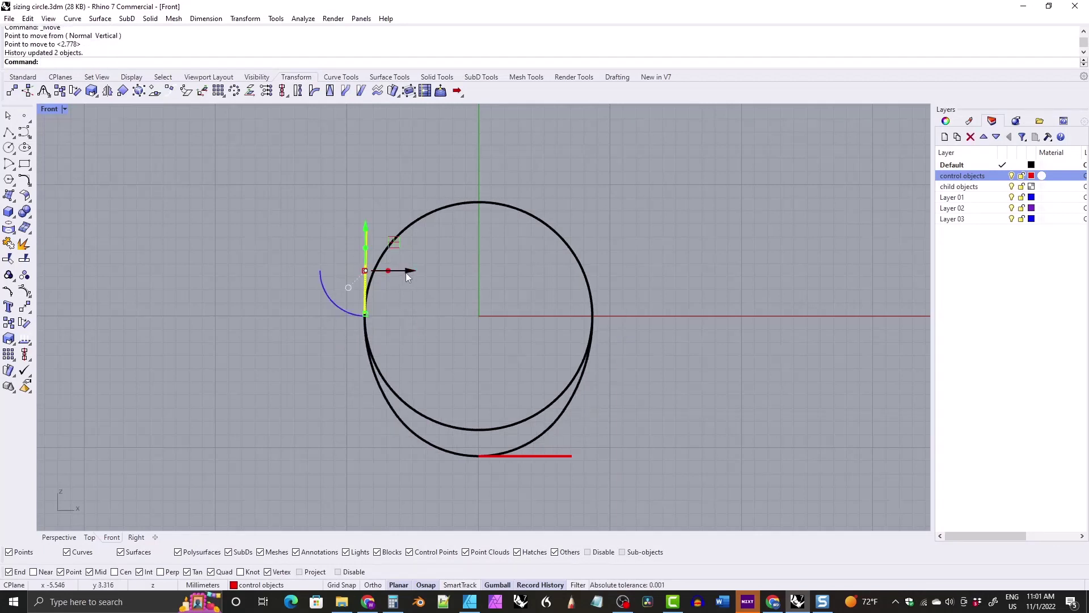
- Move the horizontal control line by its left end onto the lowest point of the sizing circle
left_click(515, 456)
key("Return")
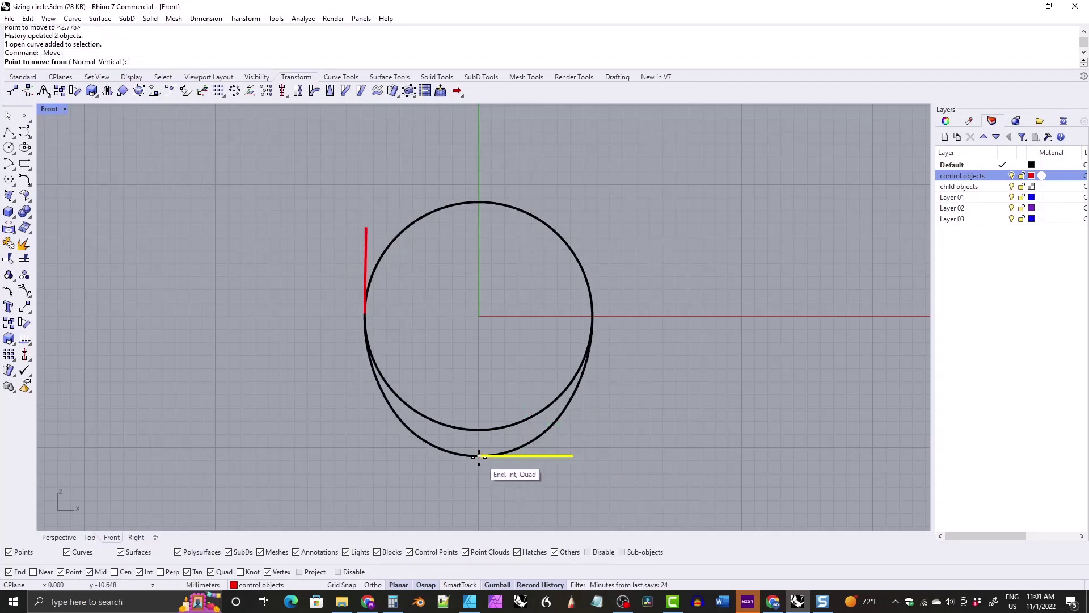
left_click(479, 455)
left_click(479, 429)
- Shift the vertical control line exactly 1.6 mm outward from the sizing circle along the horizontal axis
left_click(366, 263)
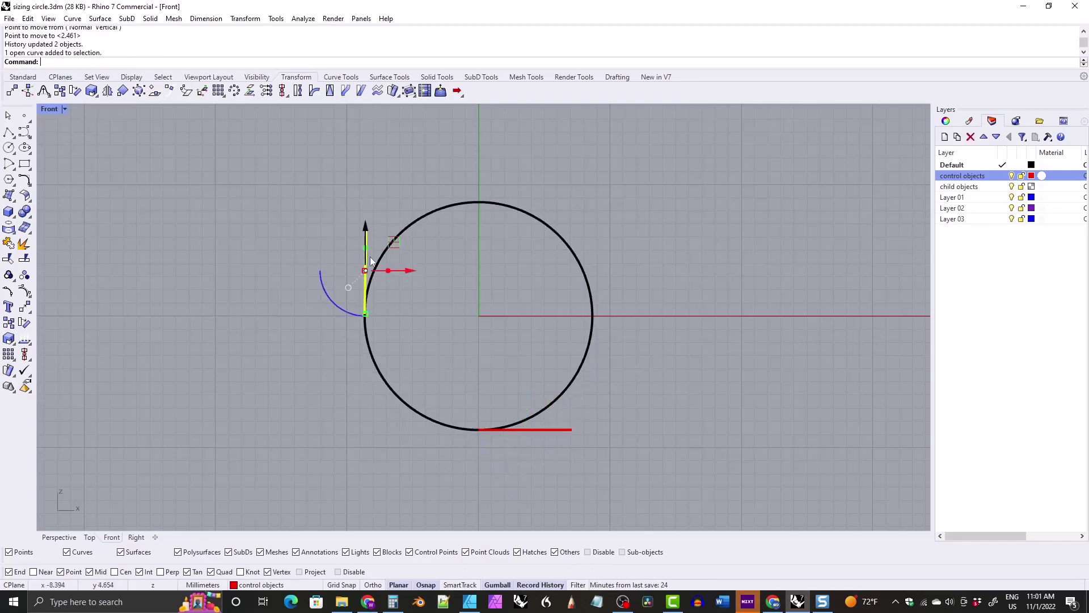
left_click(406, 271)
type("-")
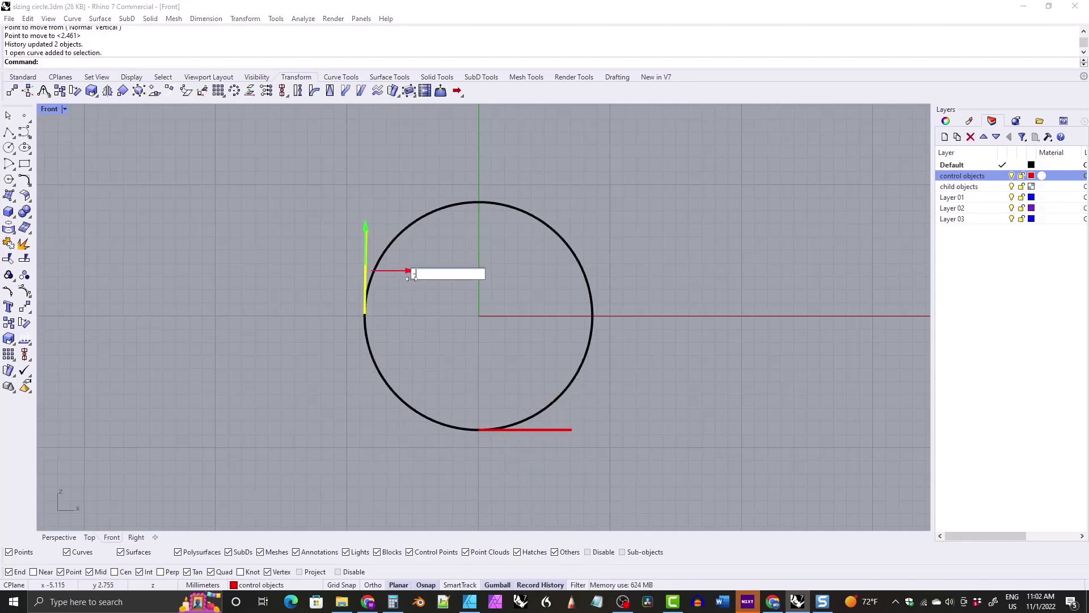
type("1.6")
key("Return")
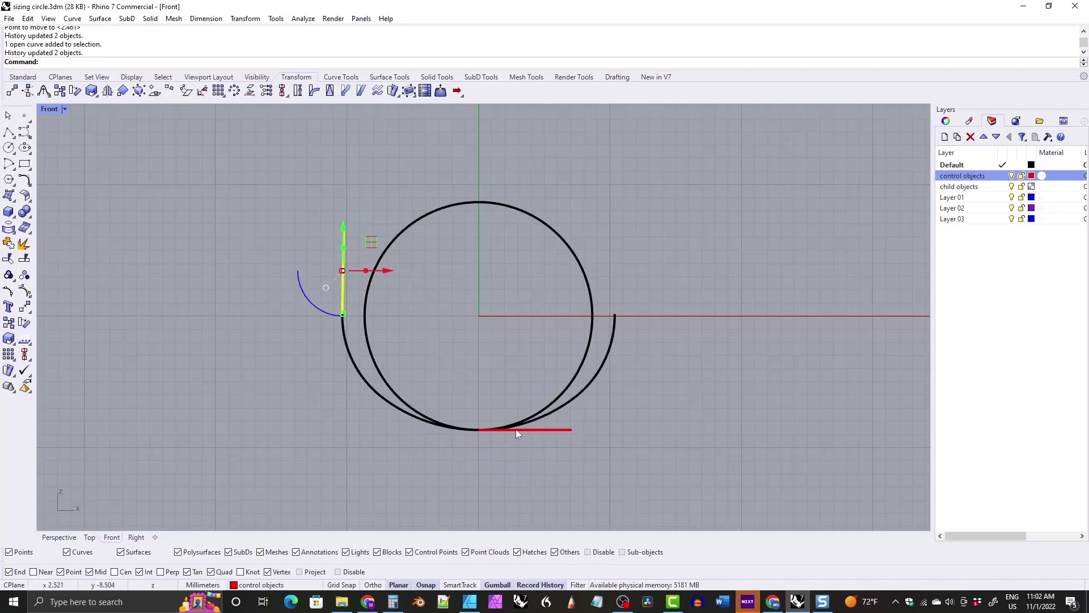
- Shift the horizontal control line exactly 1.7 mm downward from the bottom of the sizing circle
left_click(533, 430)
left_click(525, 387)
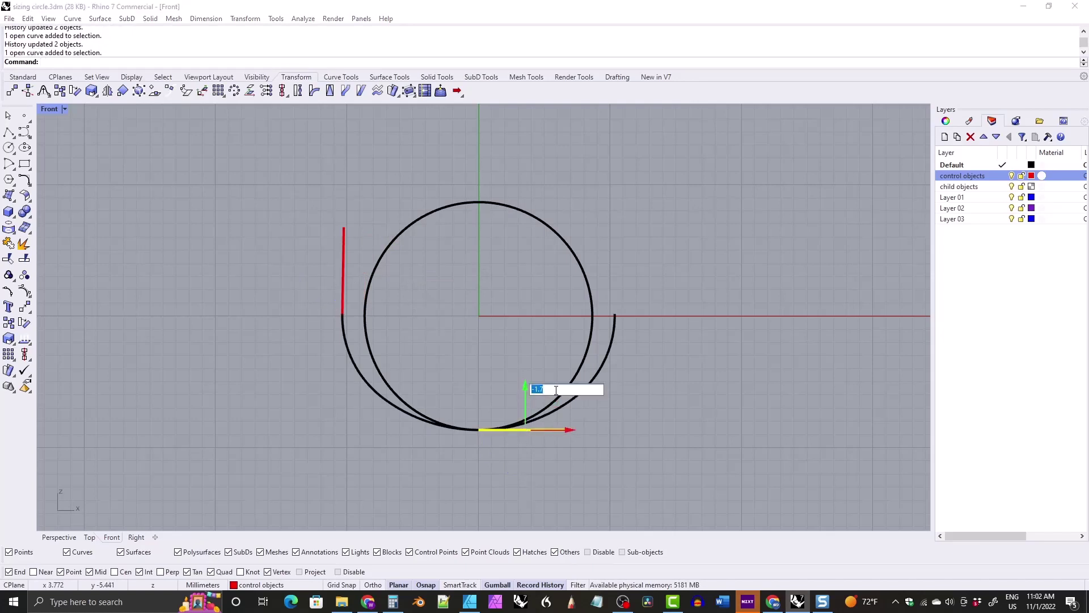
type("-1.7")
key("Return")
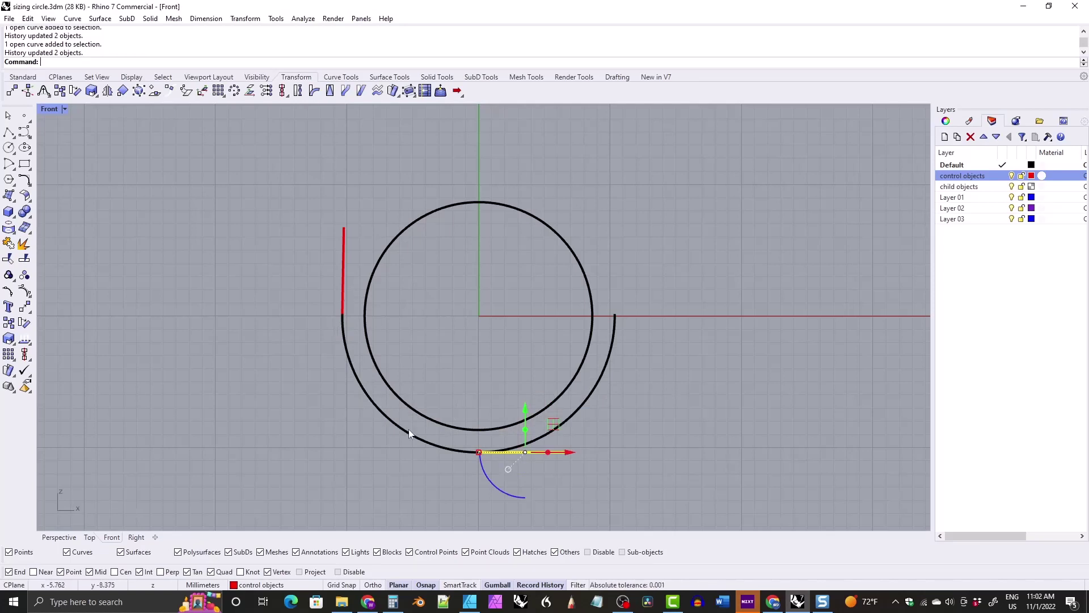
- Raise the horizontal control line slightly in two small moves, the second by 0.1 mm, and deselect it
left_click(525, 408)
key("Return")
key("Escape")
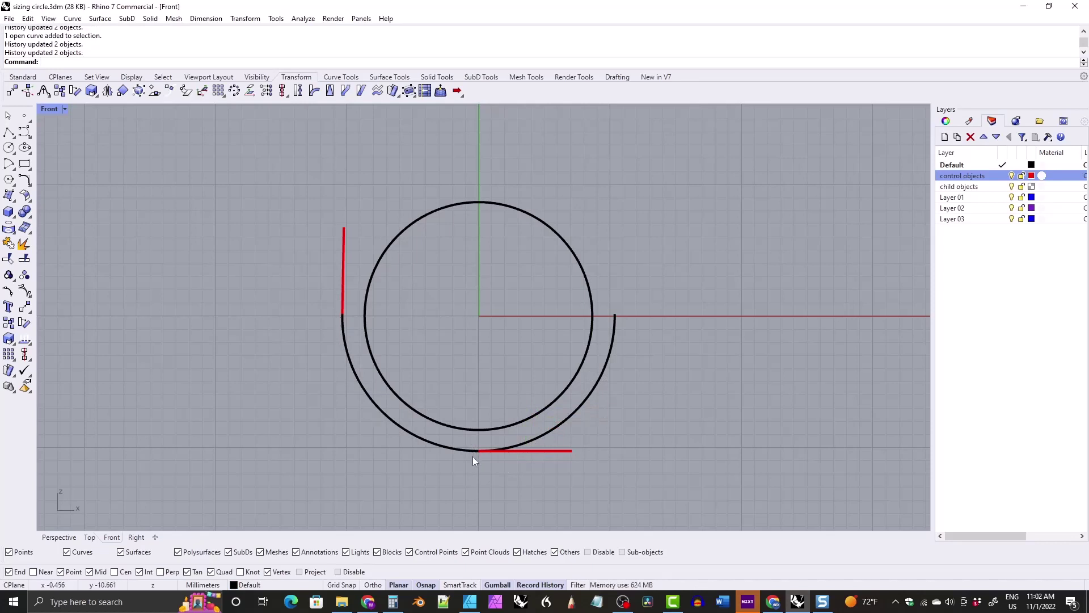
left_click(520, 452)
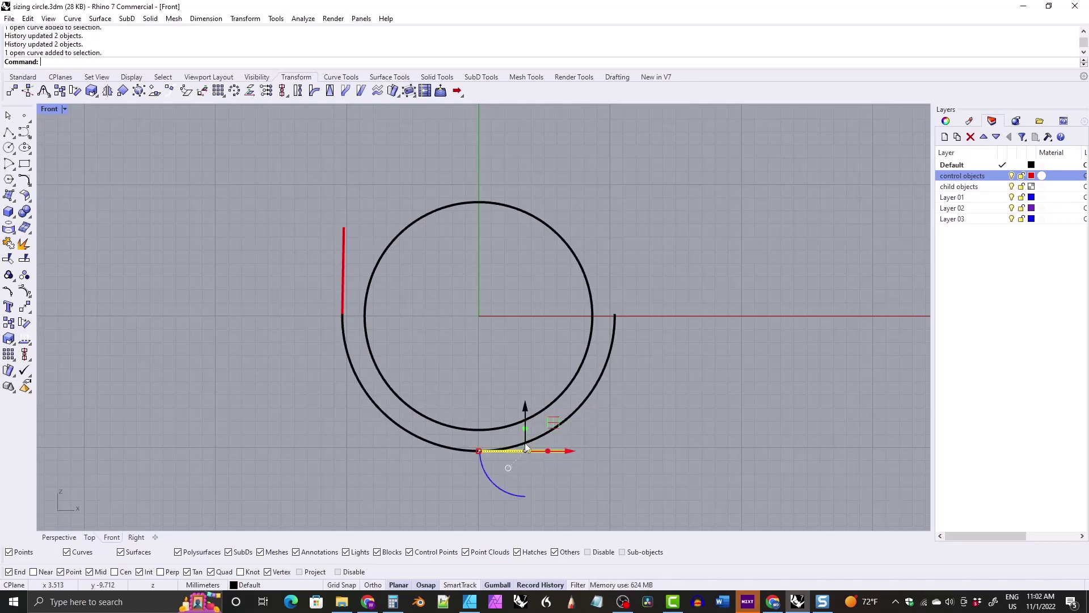
left_click(525, 411)
type("0.1")
key("Return")
key("Escape")
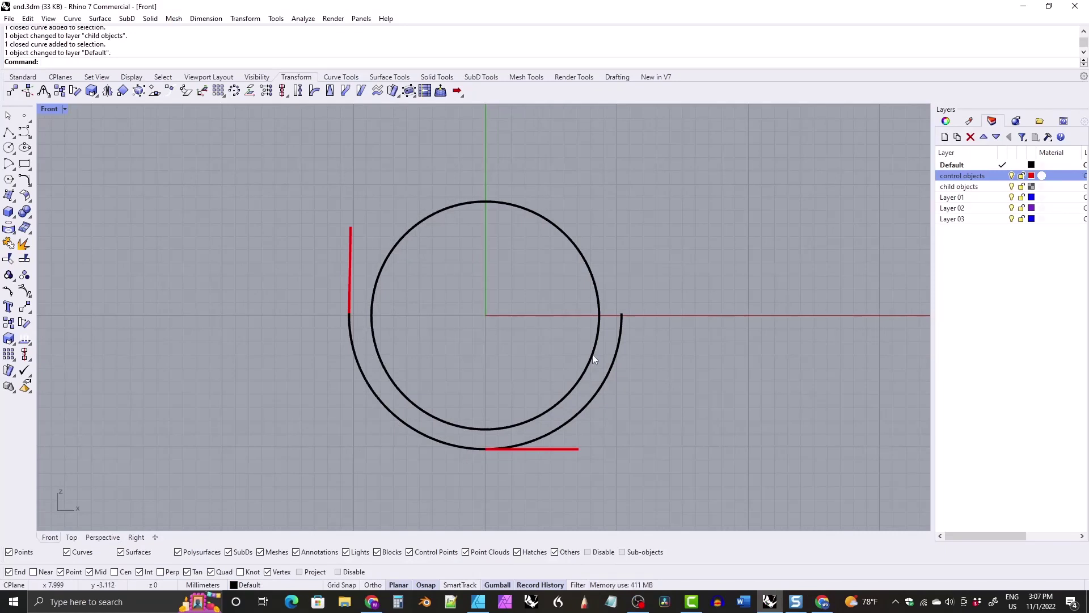
- Toggle the visibility of the control objects layer to view the sizing circle and guide arcs without the control lines
left_click(1011, 175)
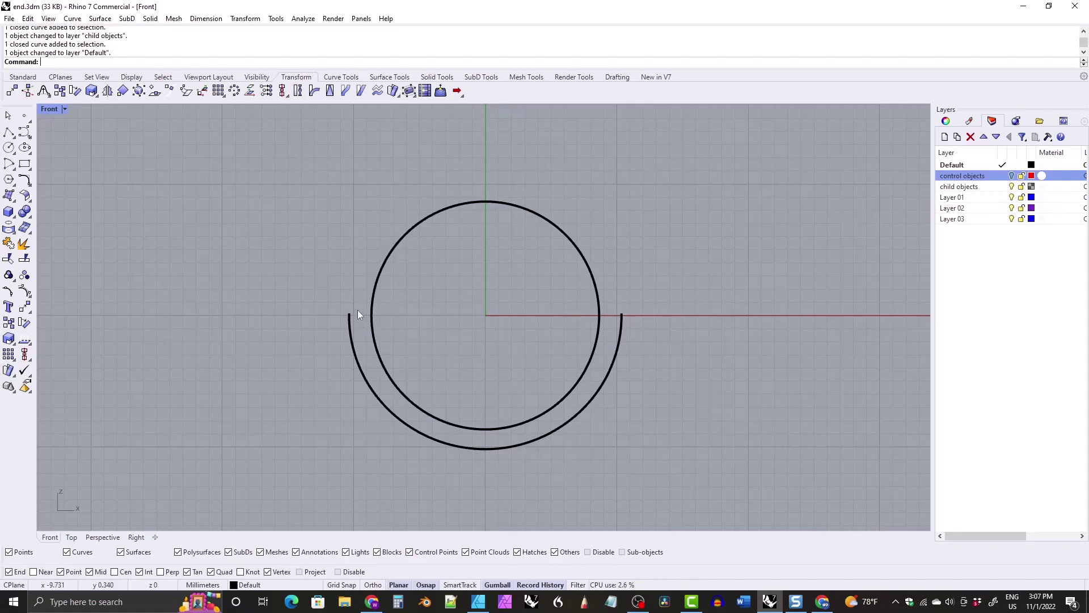
left_click(1011, 175)
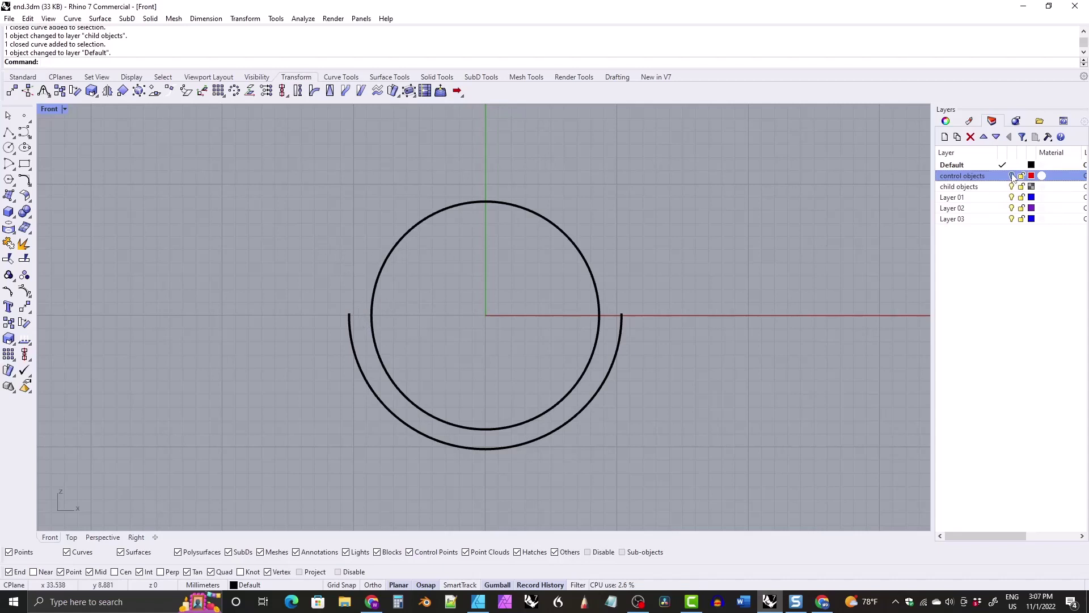